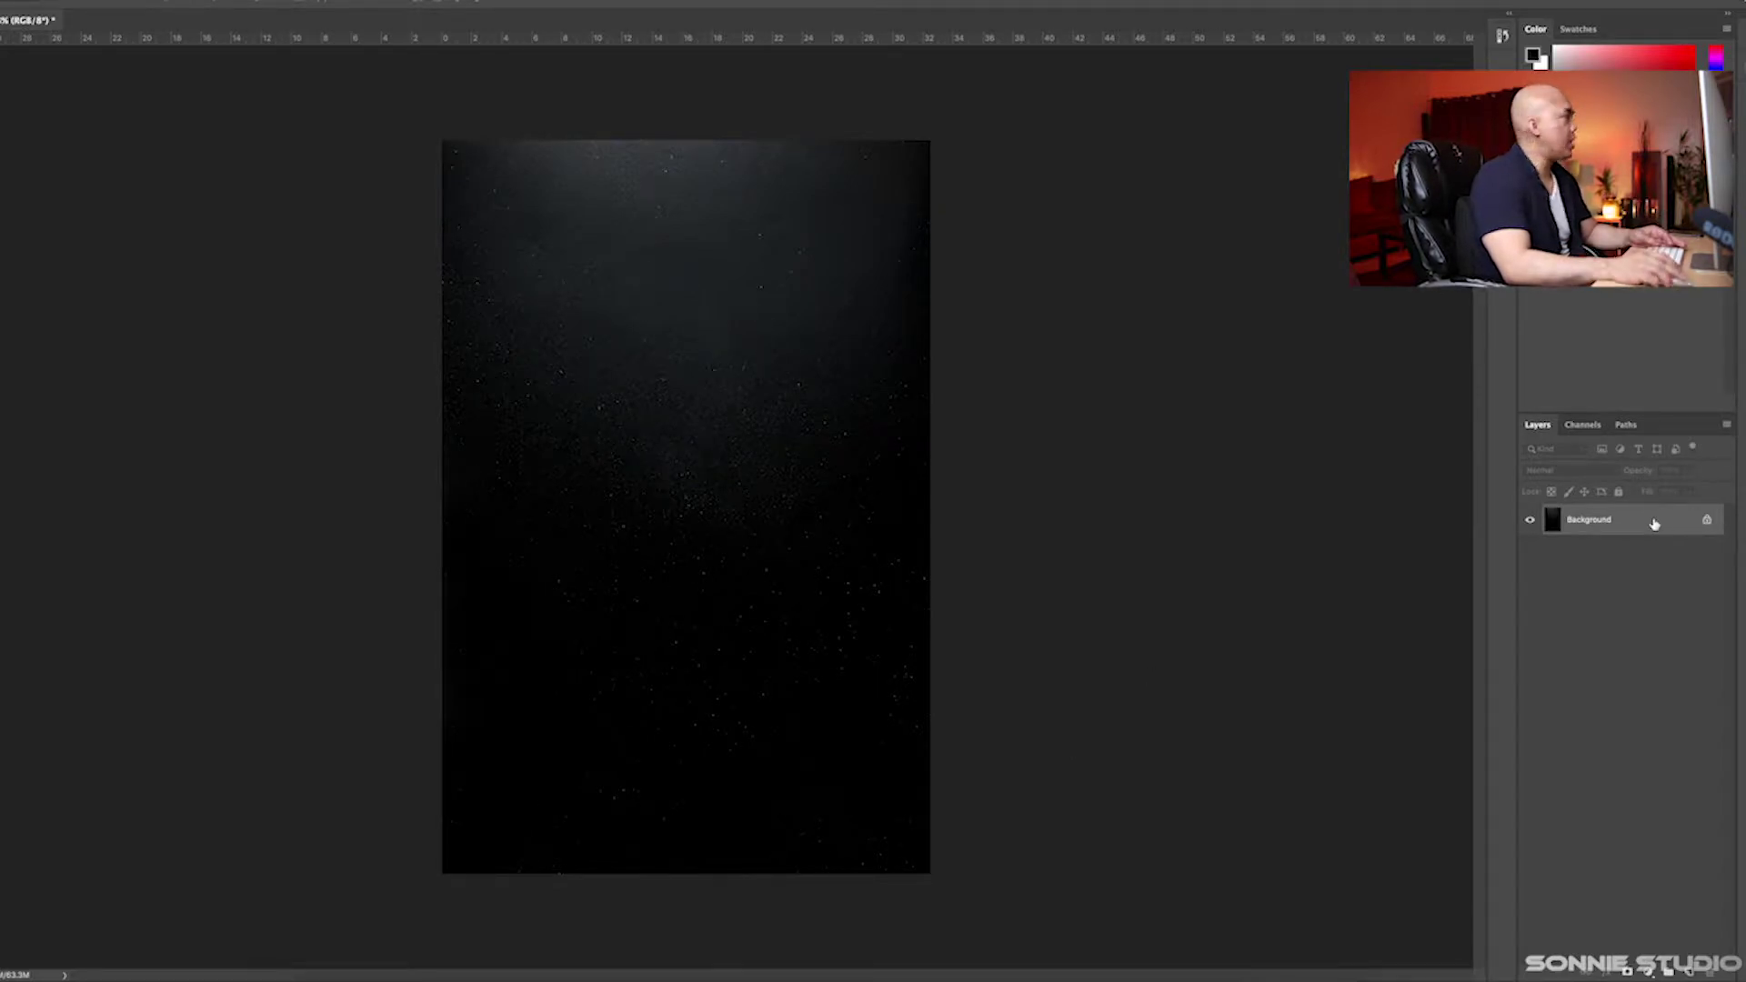
# Duplicate the Background layer, then bring up Finder with the Herbs folder's three CR2 files
pyautogui.hotkey('ctrl', 'j')
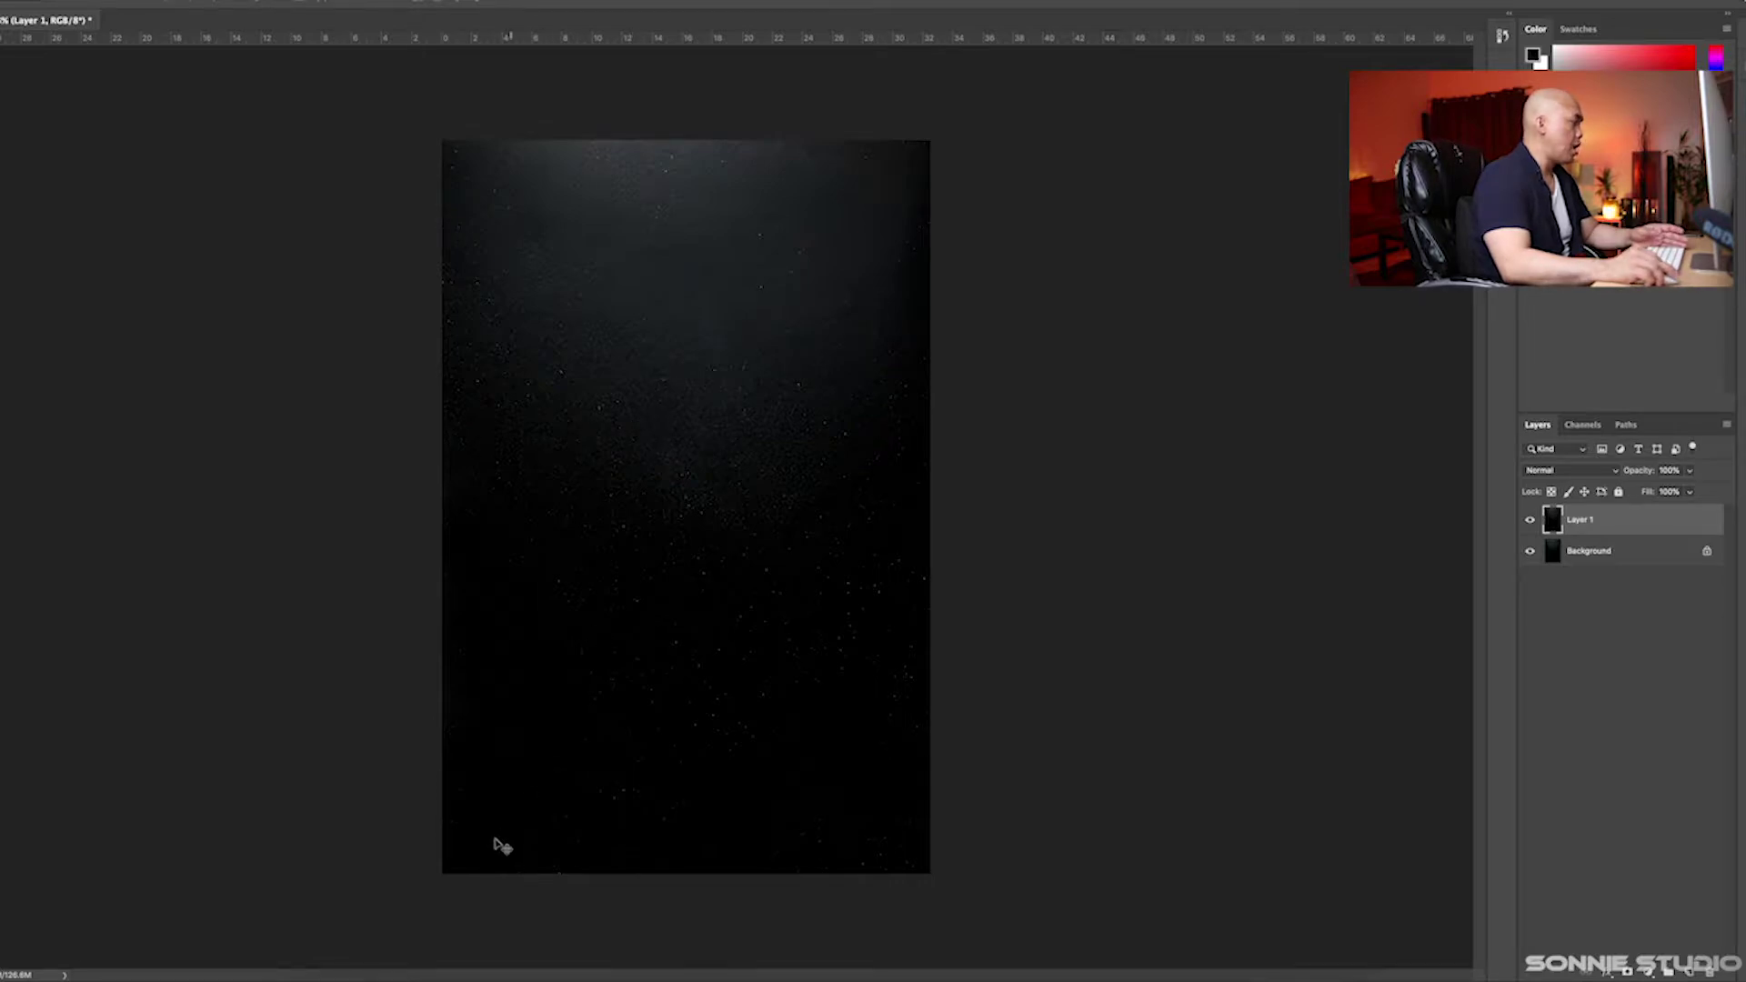
pyautogui.click(328, 968)
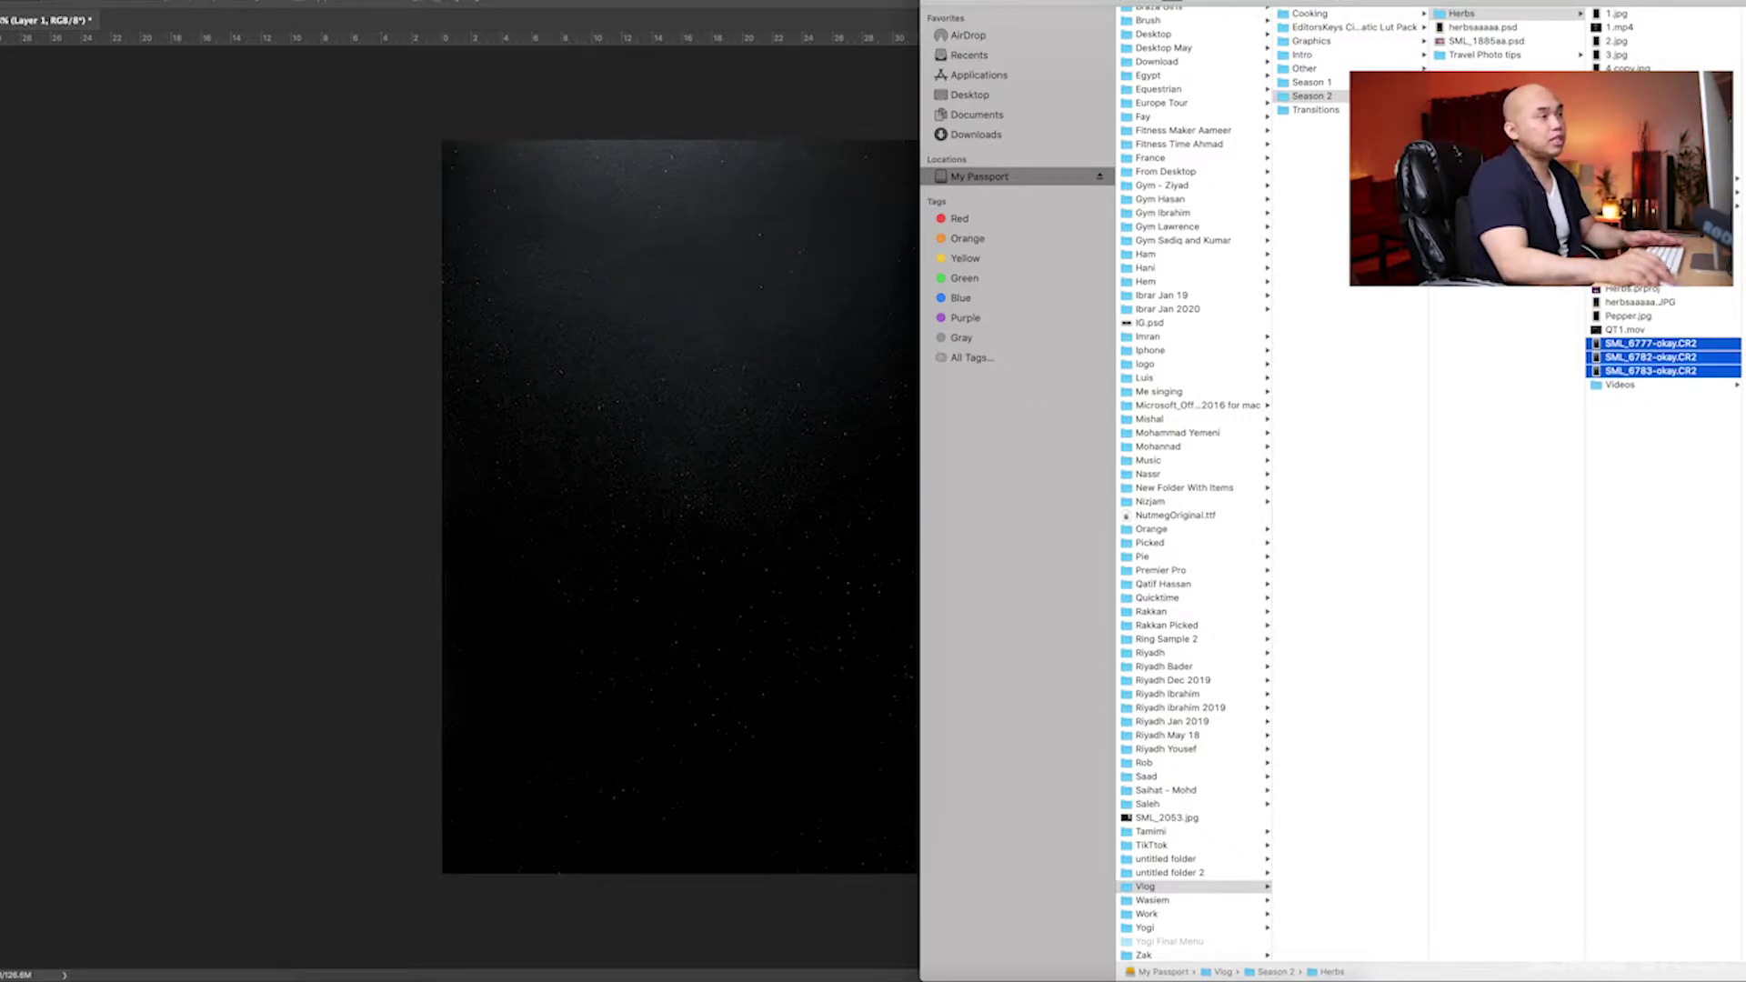
# Open the three selected CR2 spoon photos from Finder into Camera Raw
pyautogui.rightClick(1642, 352)
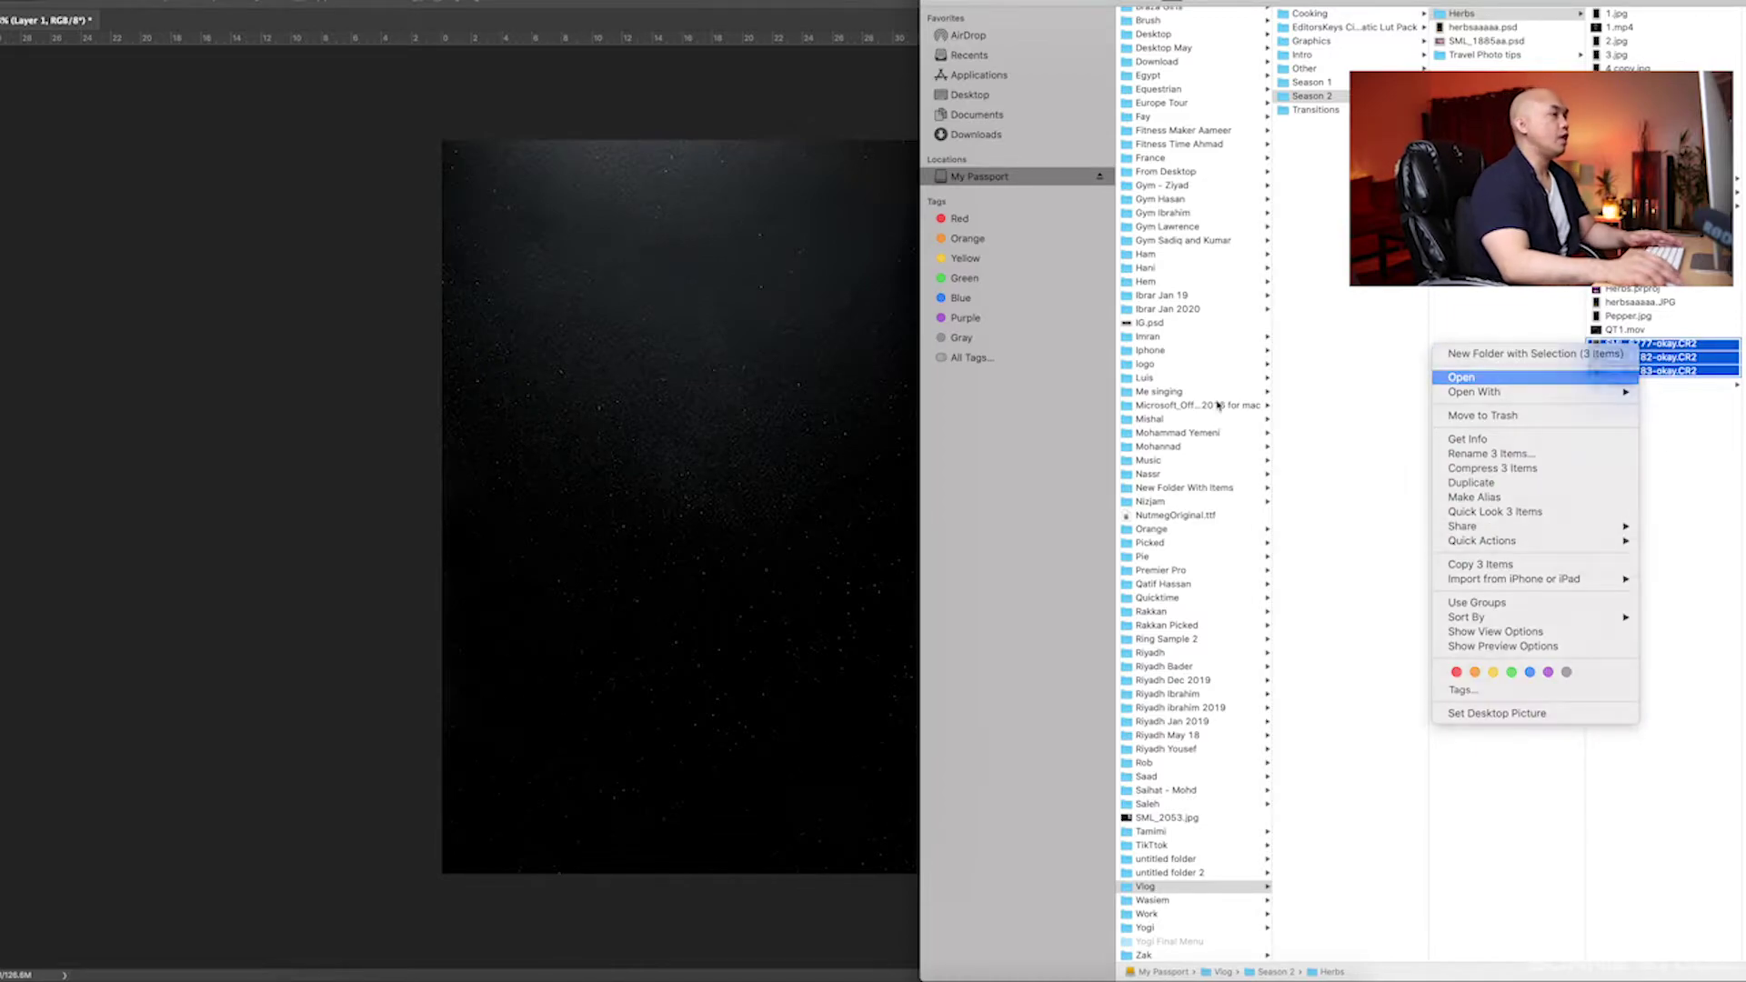
pyautogui.click(1499, 383)
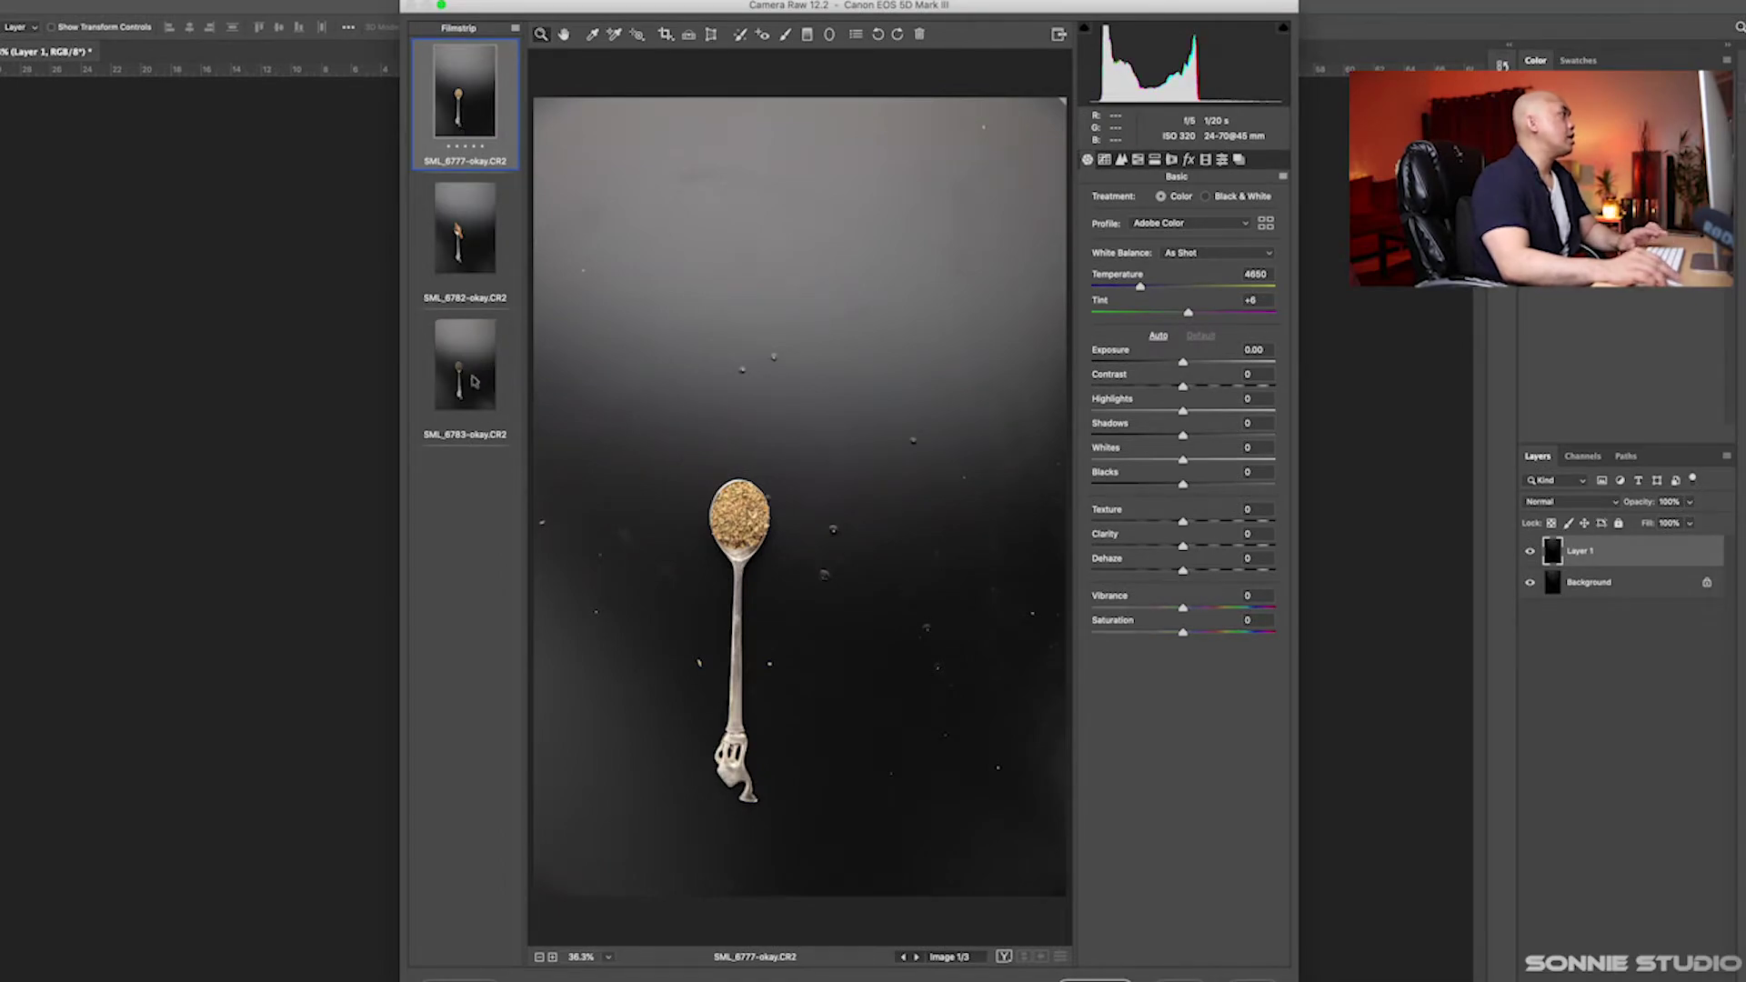
# Darken the first spoon photo: Exposure -0.80, Texture +38, Clarity +23, Vibrance +40, Saturation +23
pyautogui.press('super+a')
pyautogui.click(465, 86)
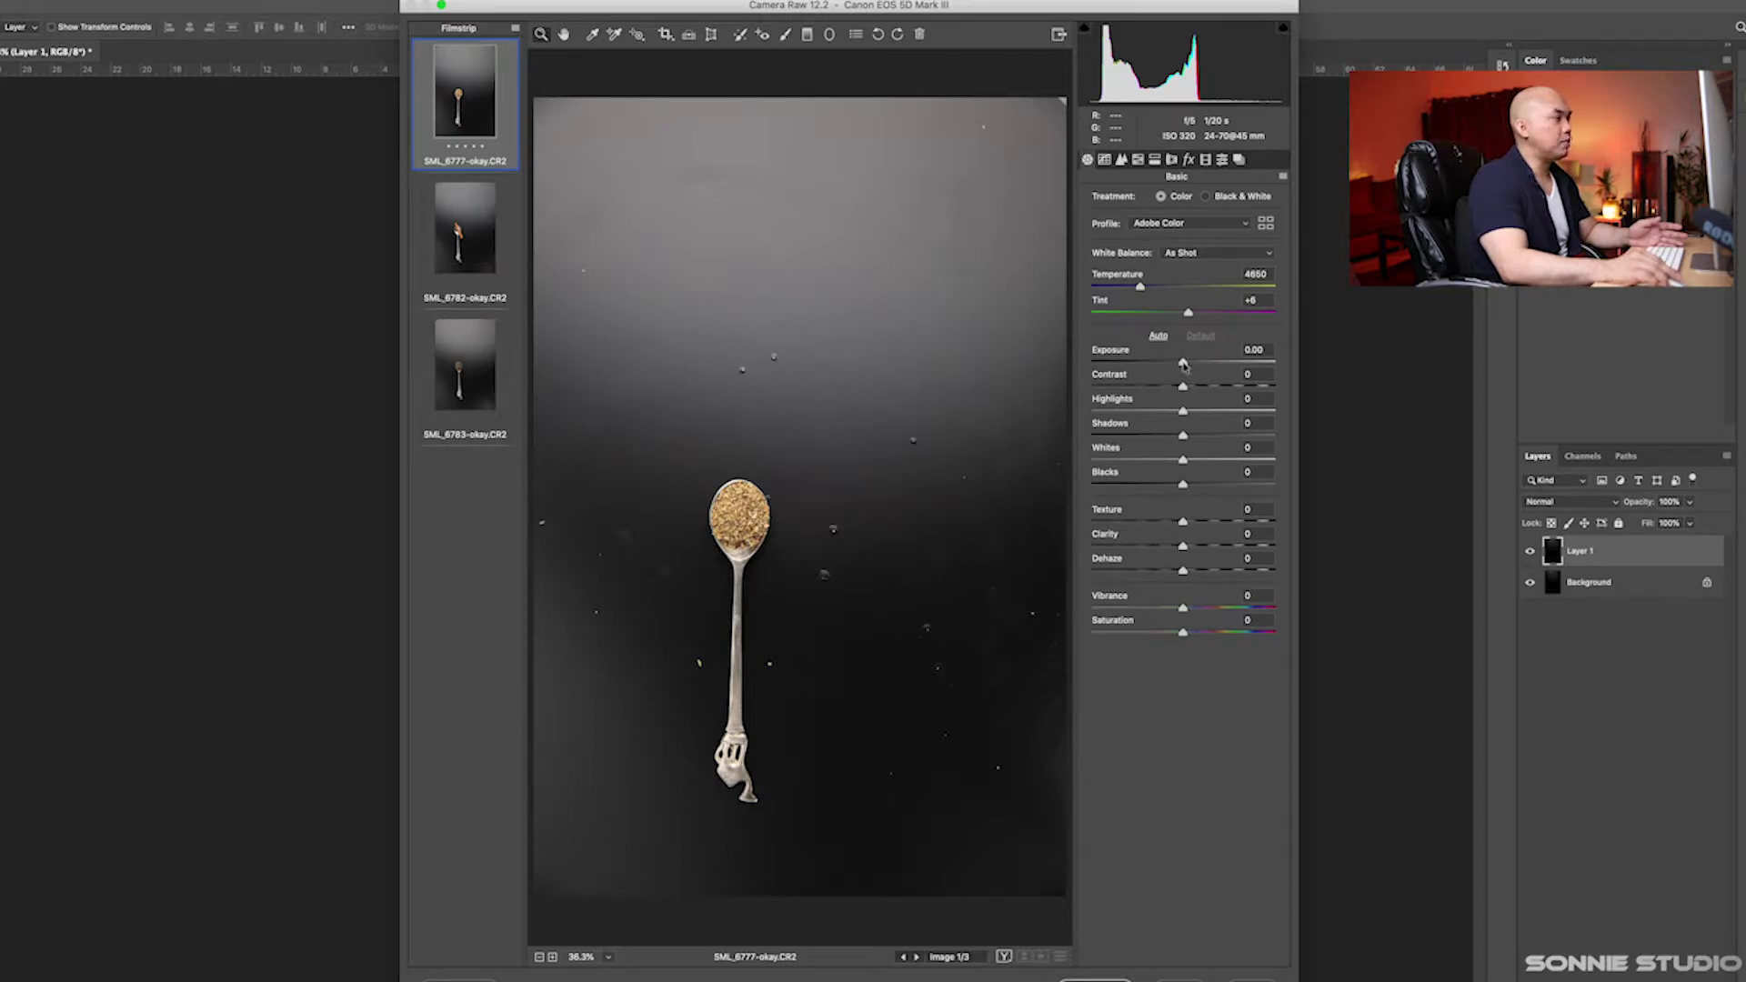
pyautogui.moveTo(1198, 364); pyautogui.dragTo(1204, 646)
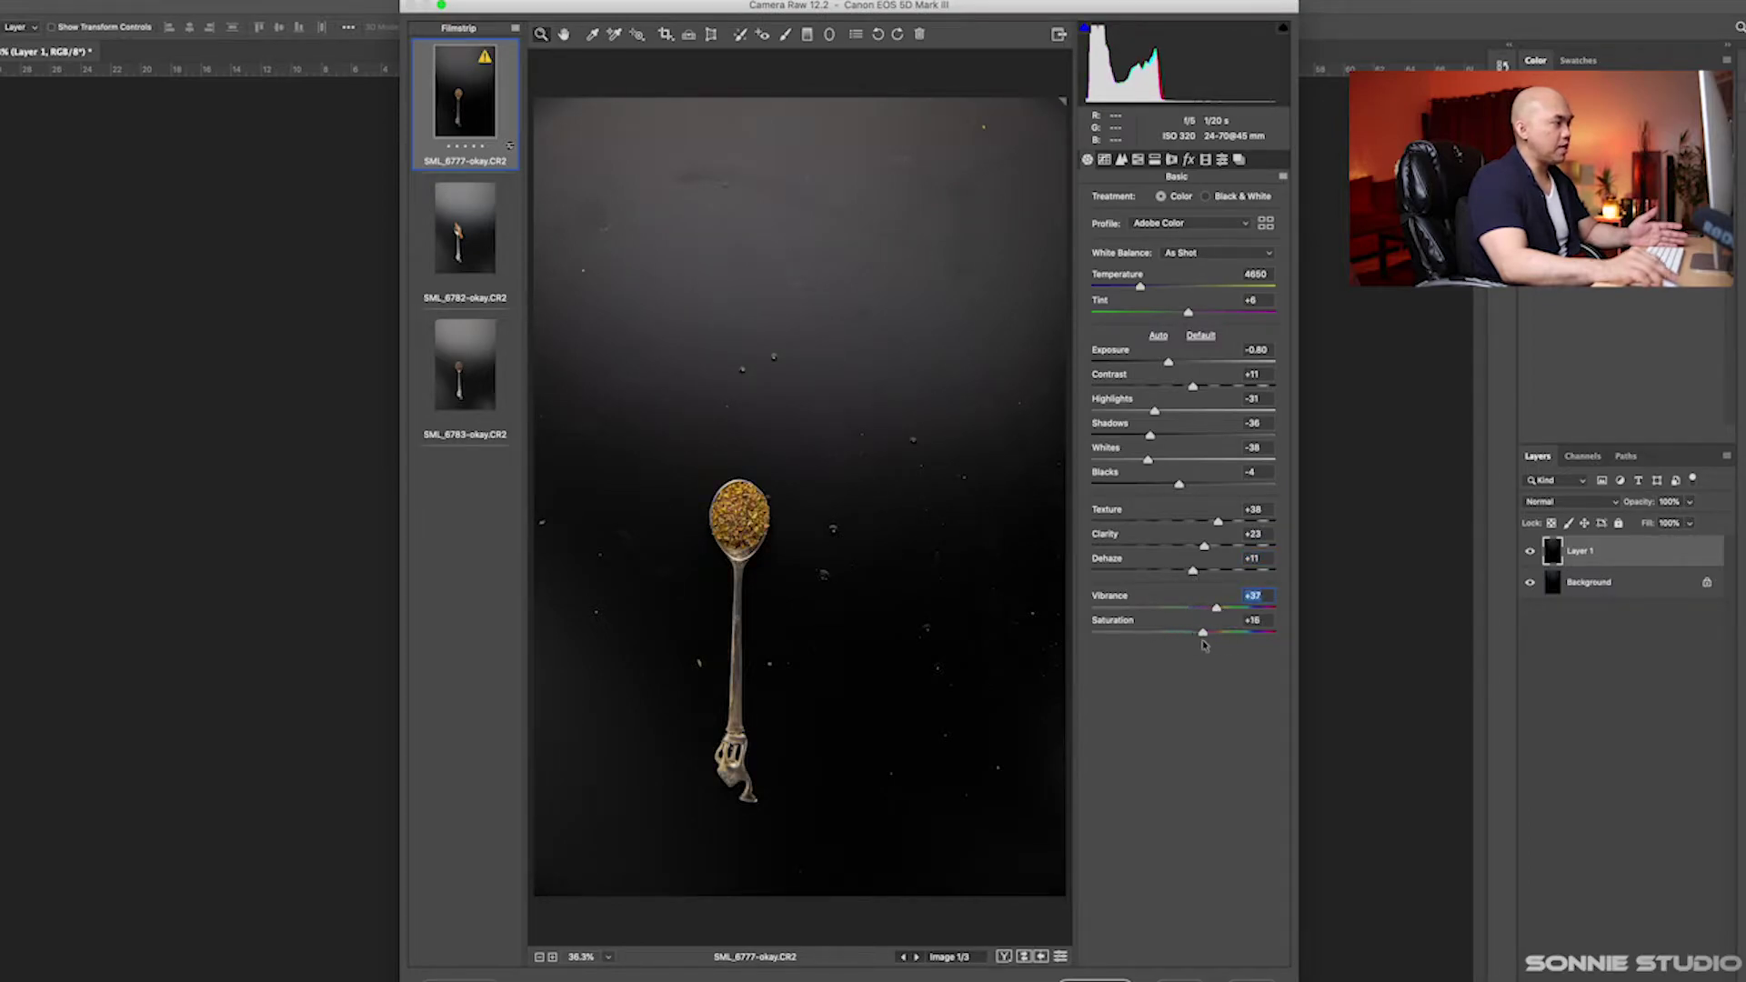
pyautogui.press('Up')
pyautogui.press('Up')
pyautogui.press('Up')
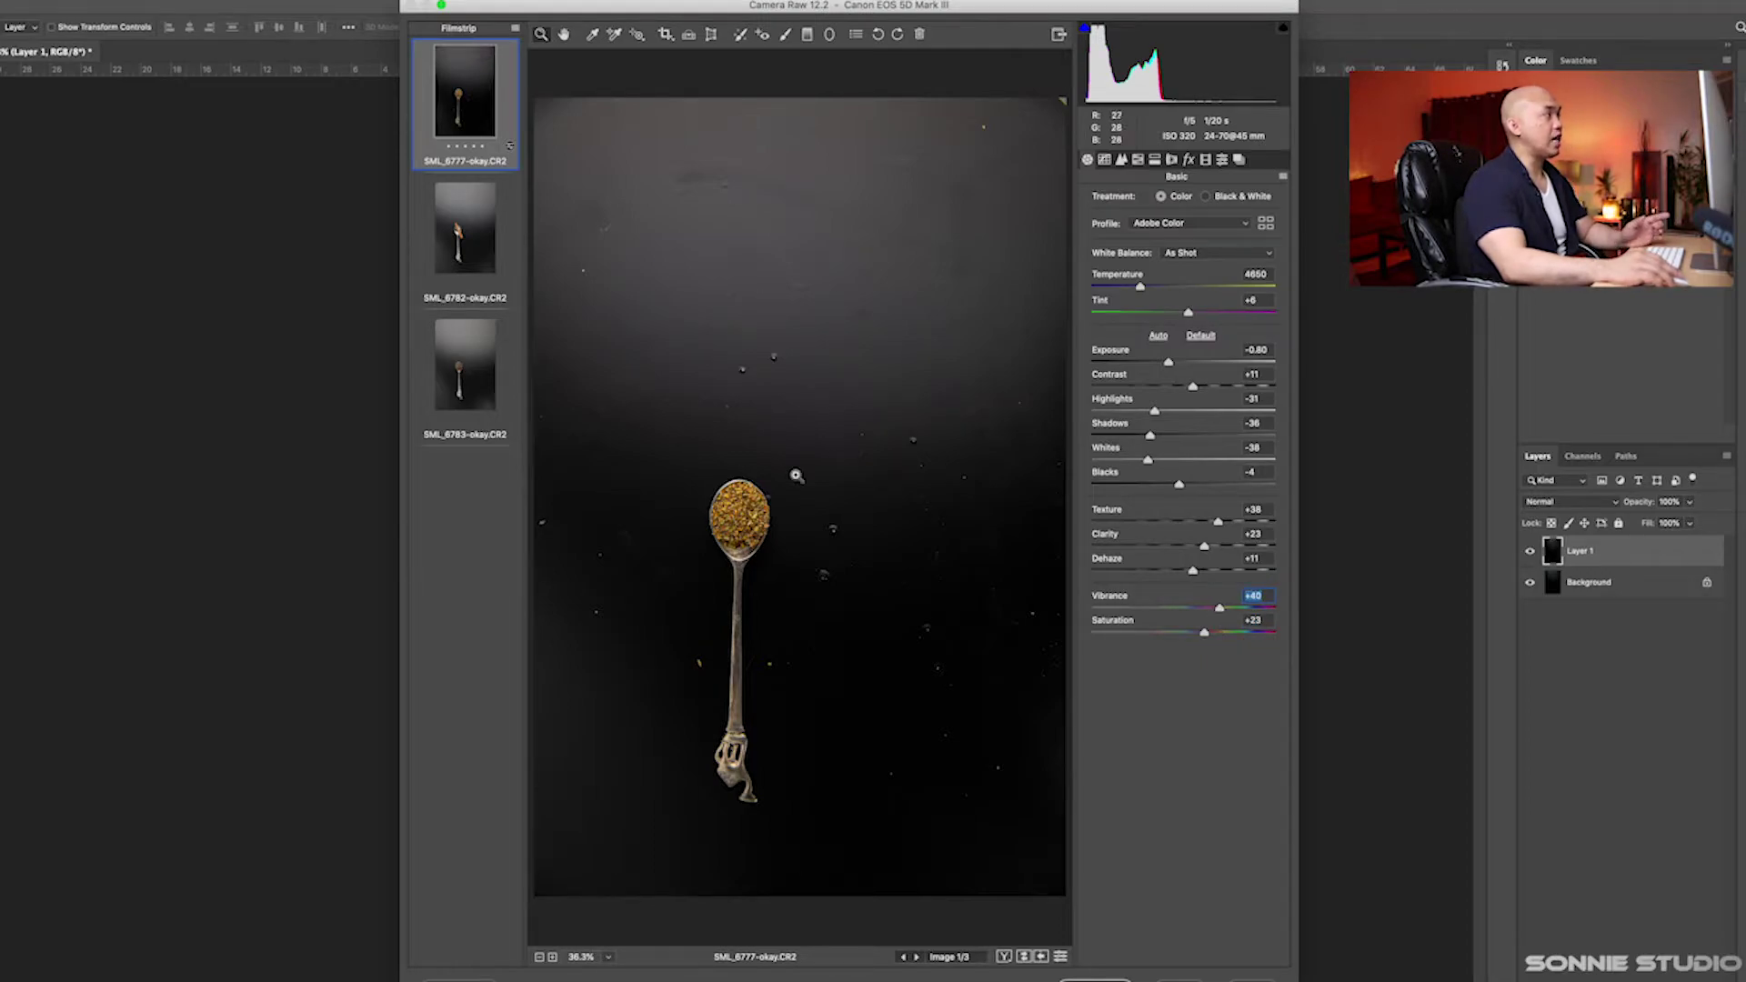
pyautogui.click(469, 107)
# Sync the first photo's darkened Camera Raw settings to all three spoon photos
pyautogui.press('super+a')
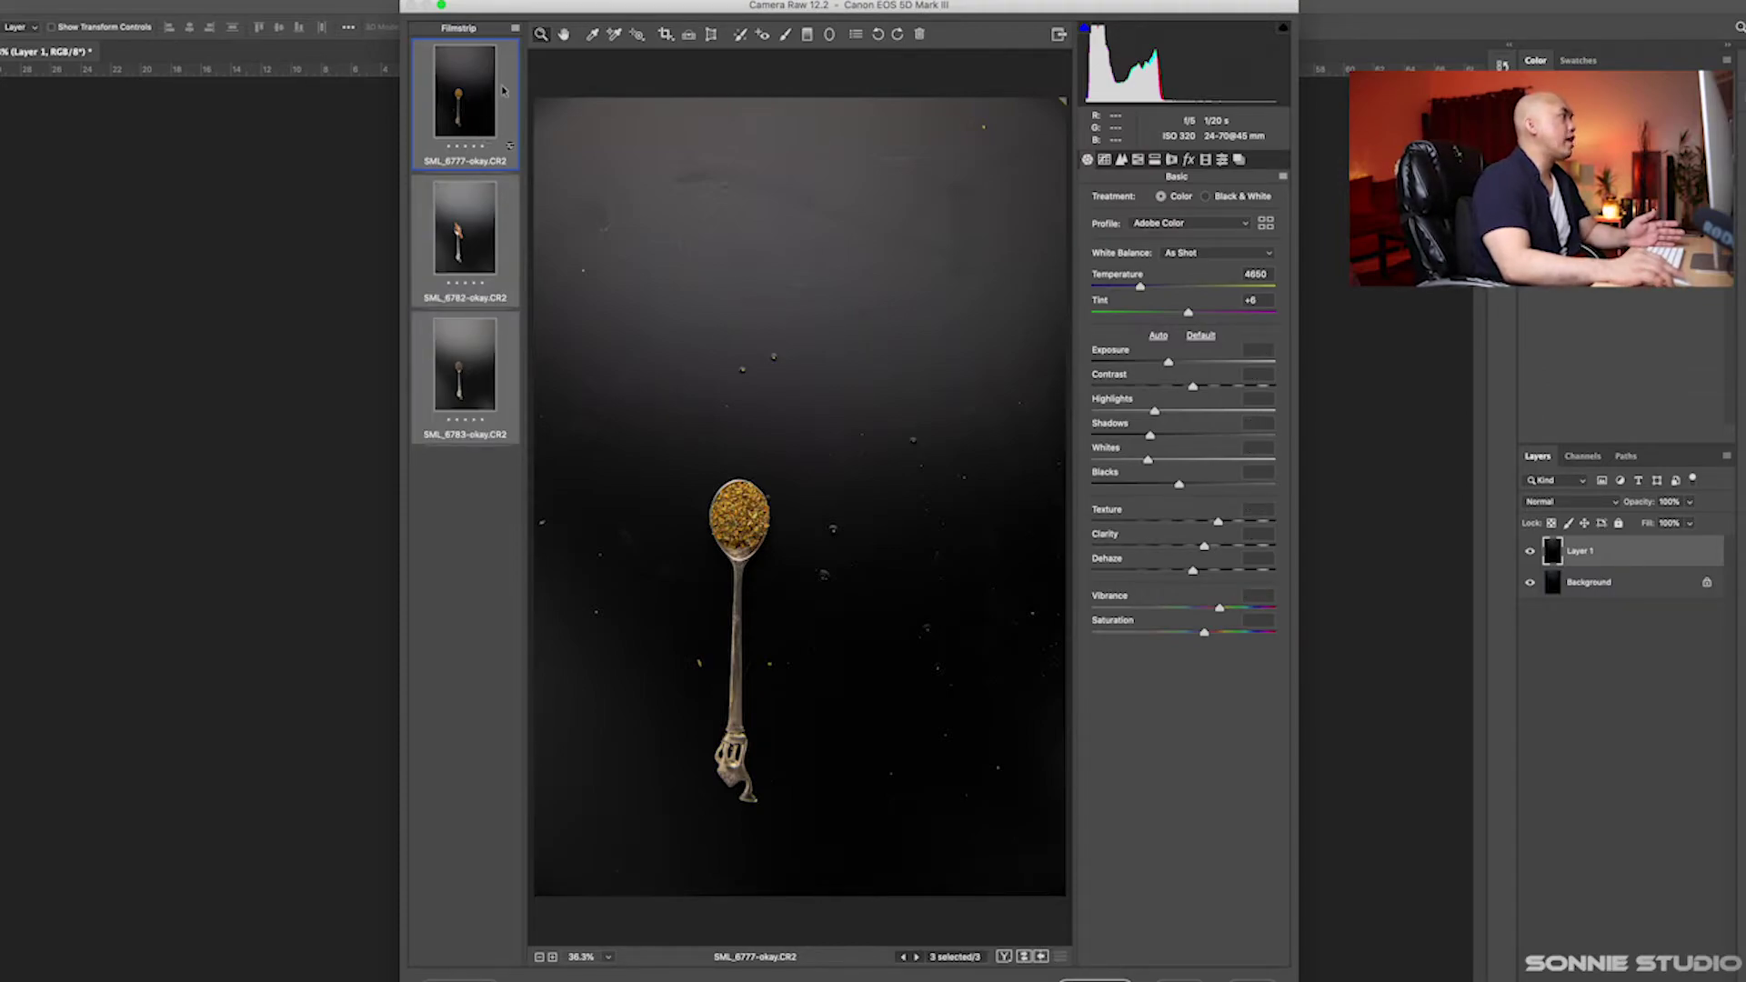
pyautogui.click(515, 30)
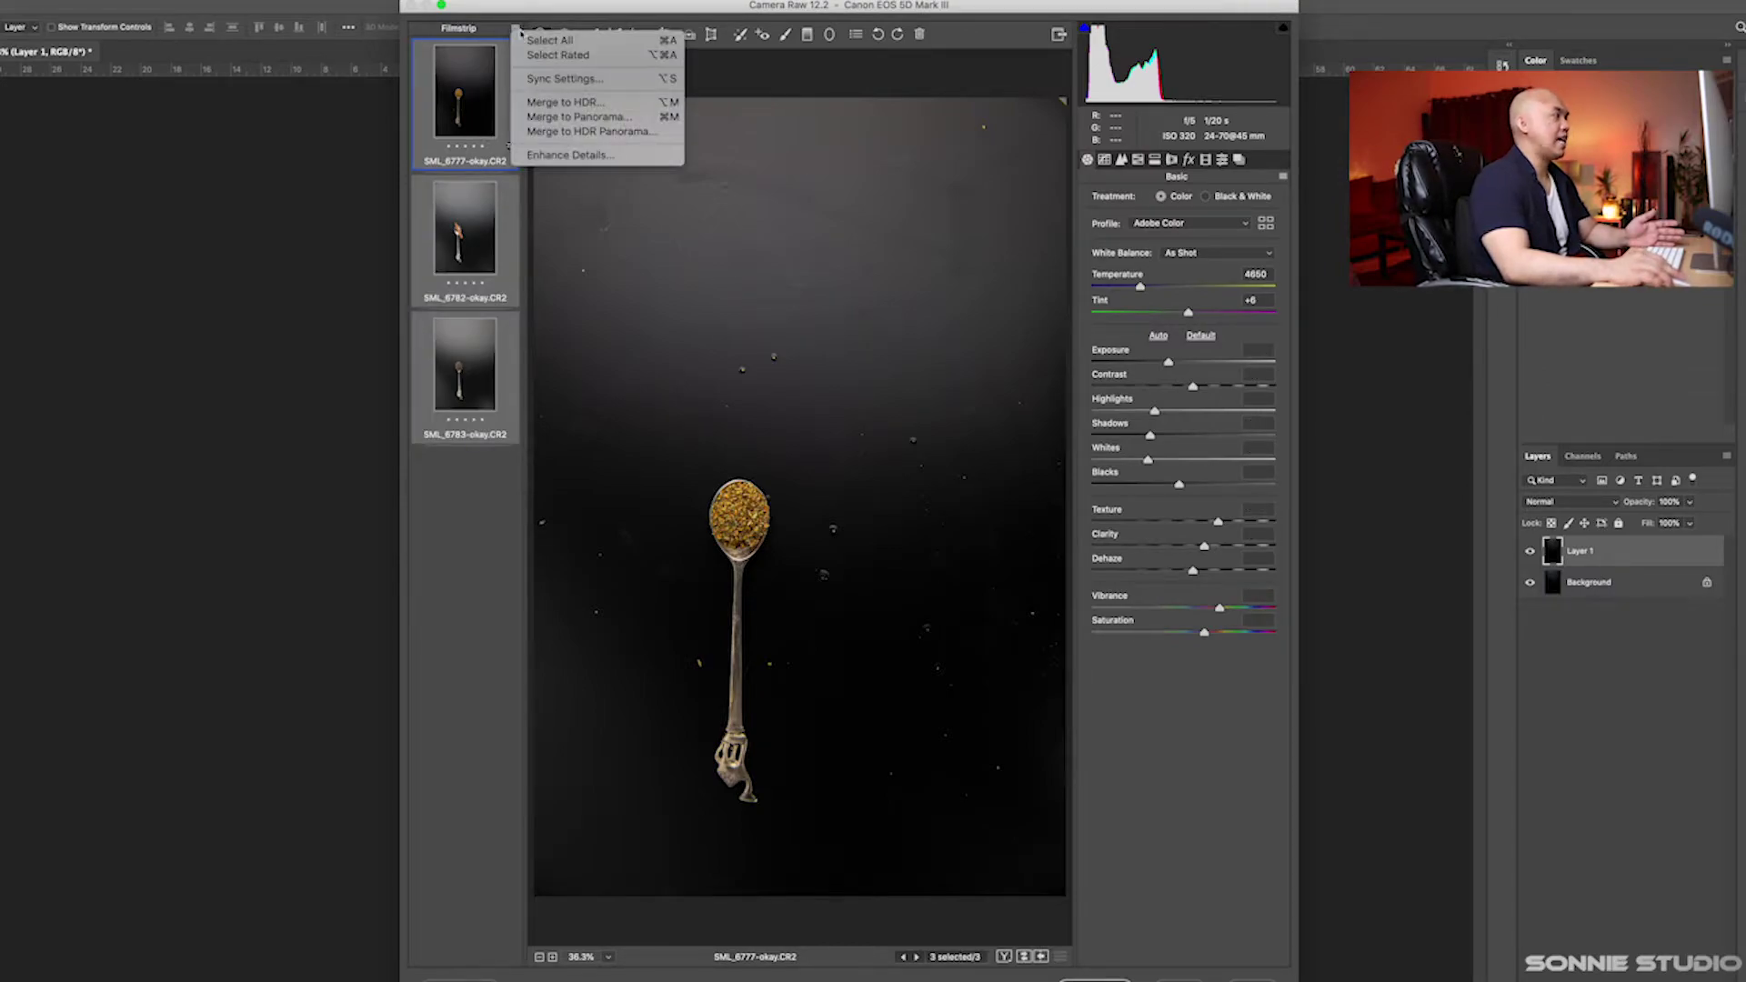
pyautogui.click(787, 283)
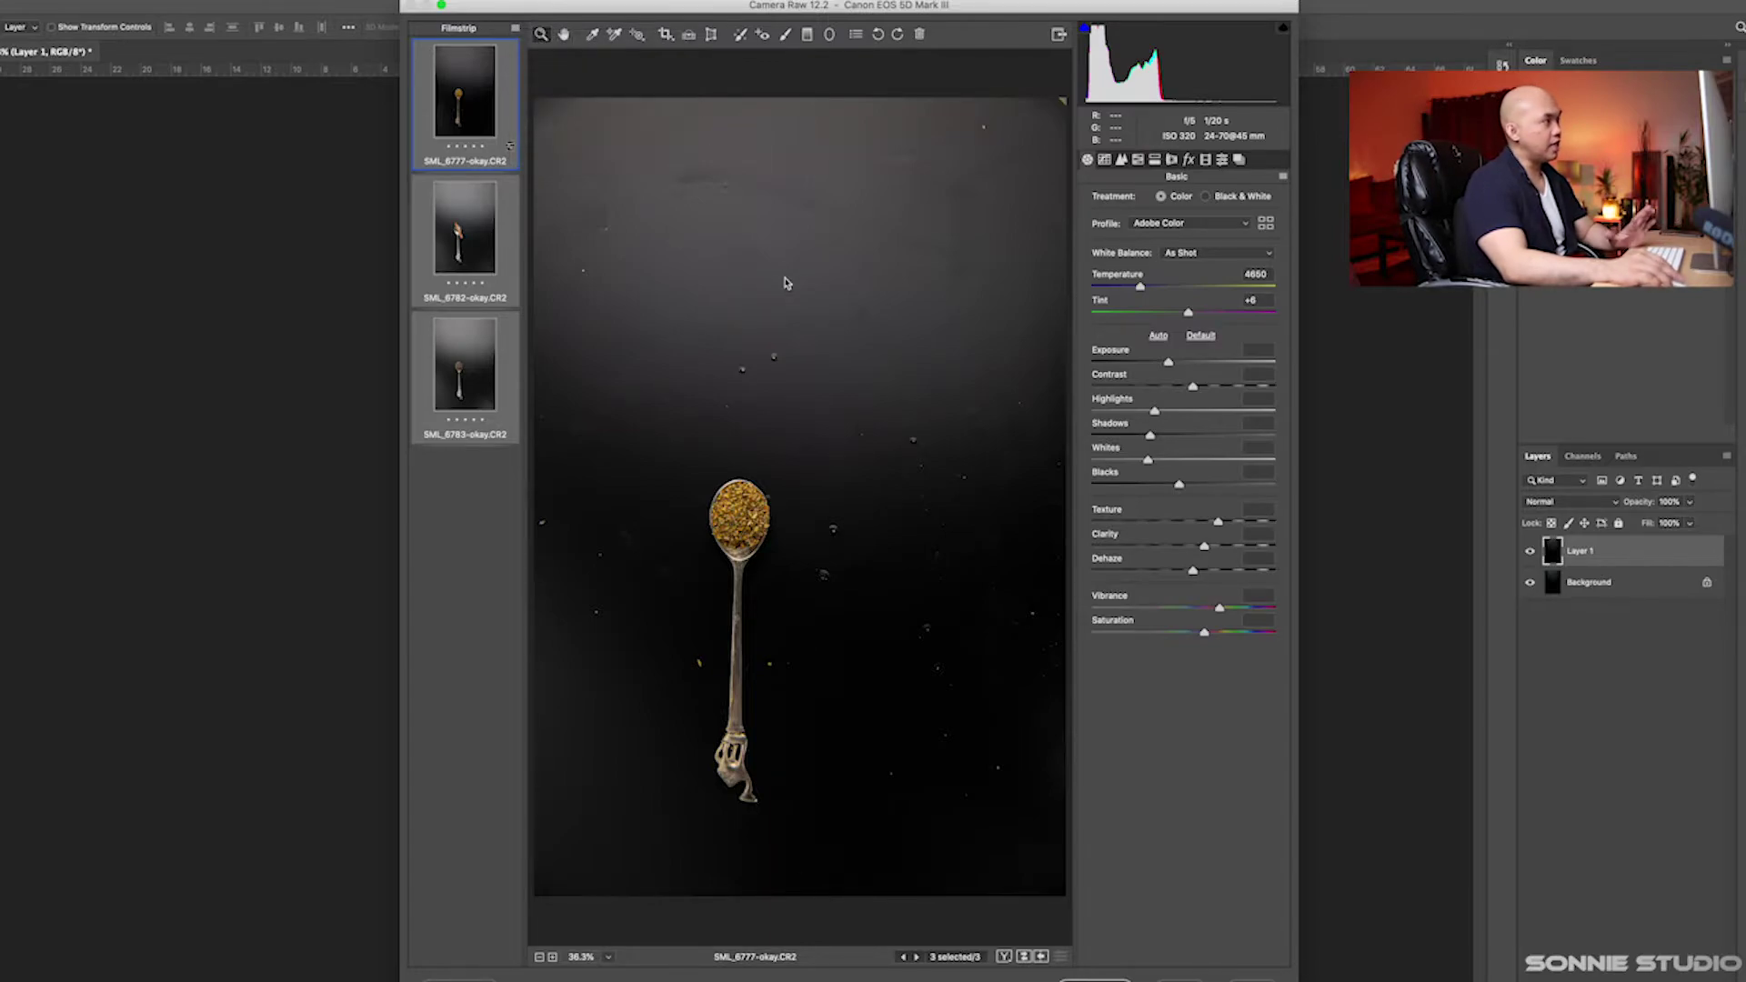
pyautogui.hotkey('alt', 's')
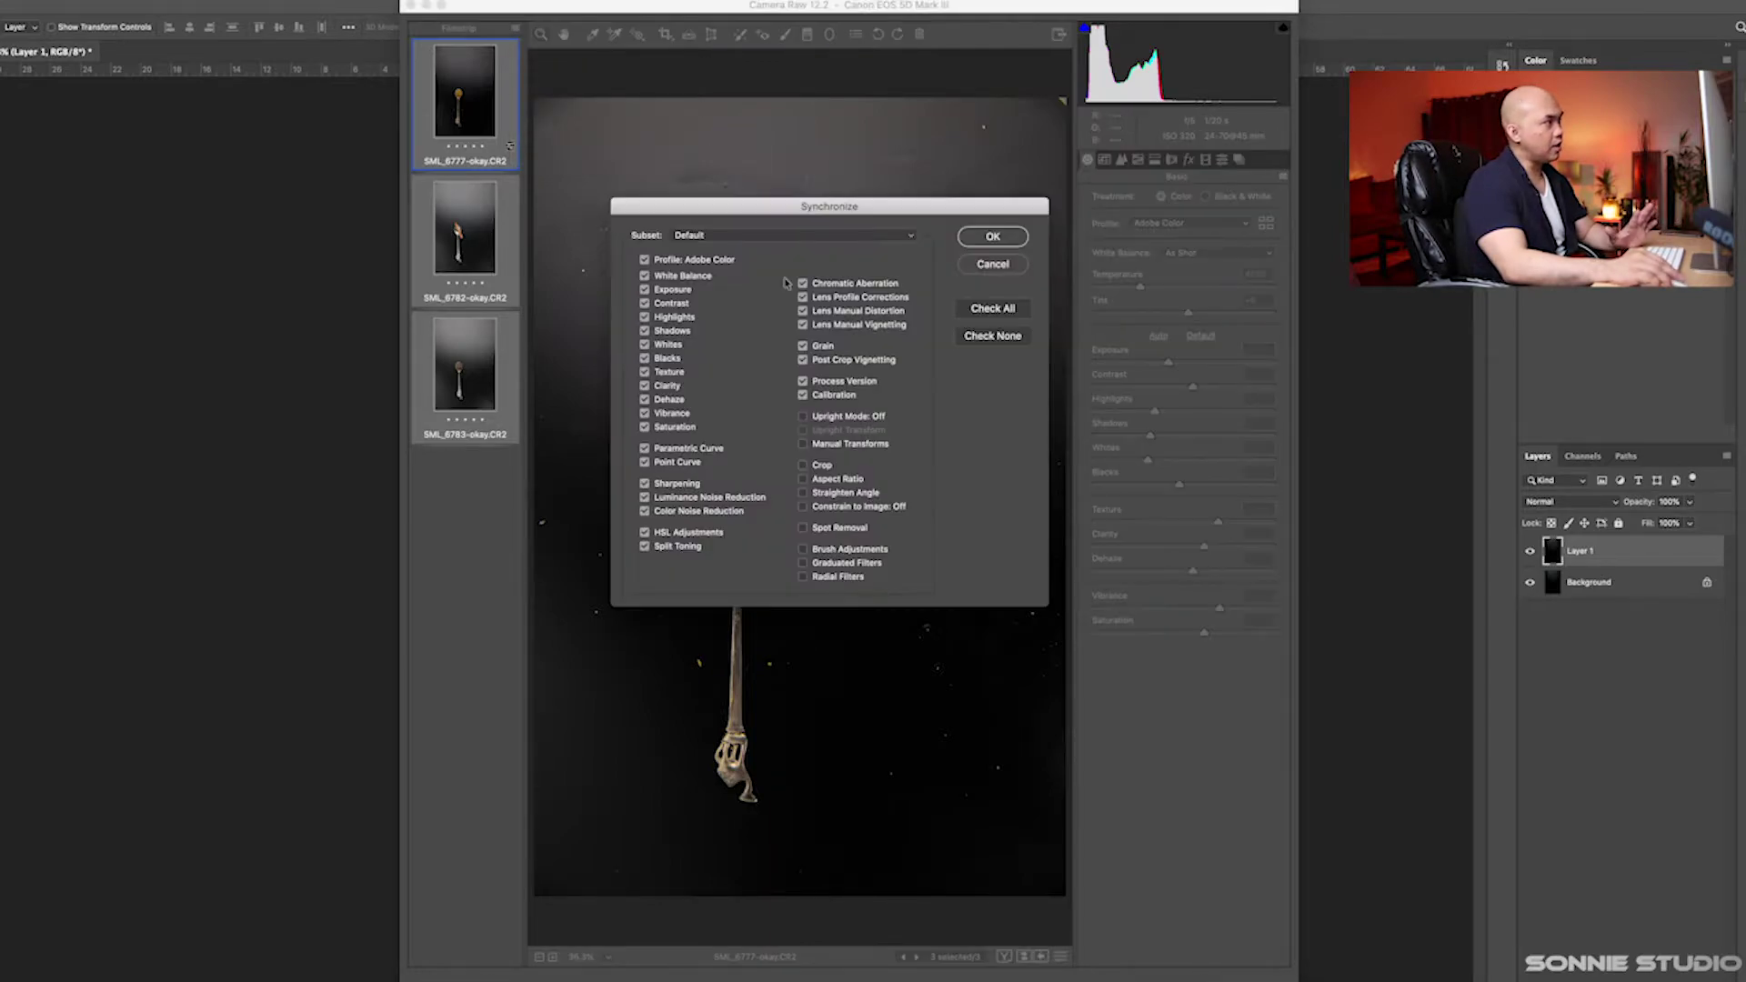
pyautogui.click(994, 238)
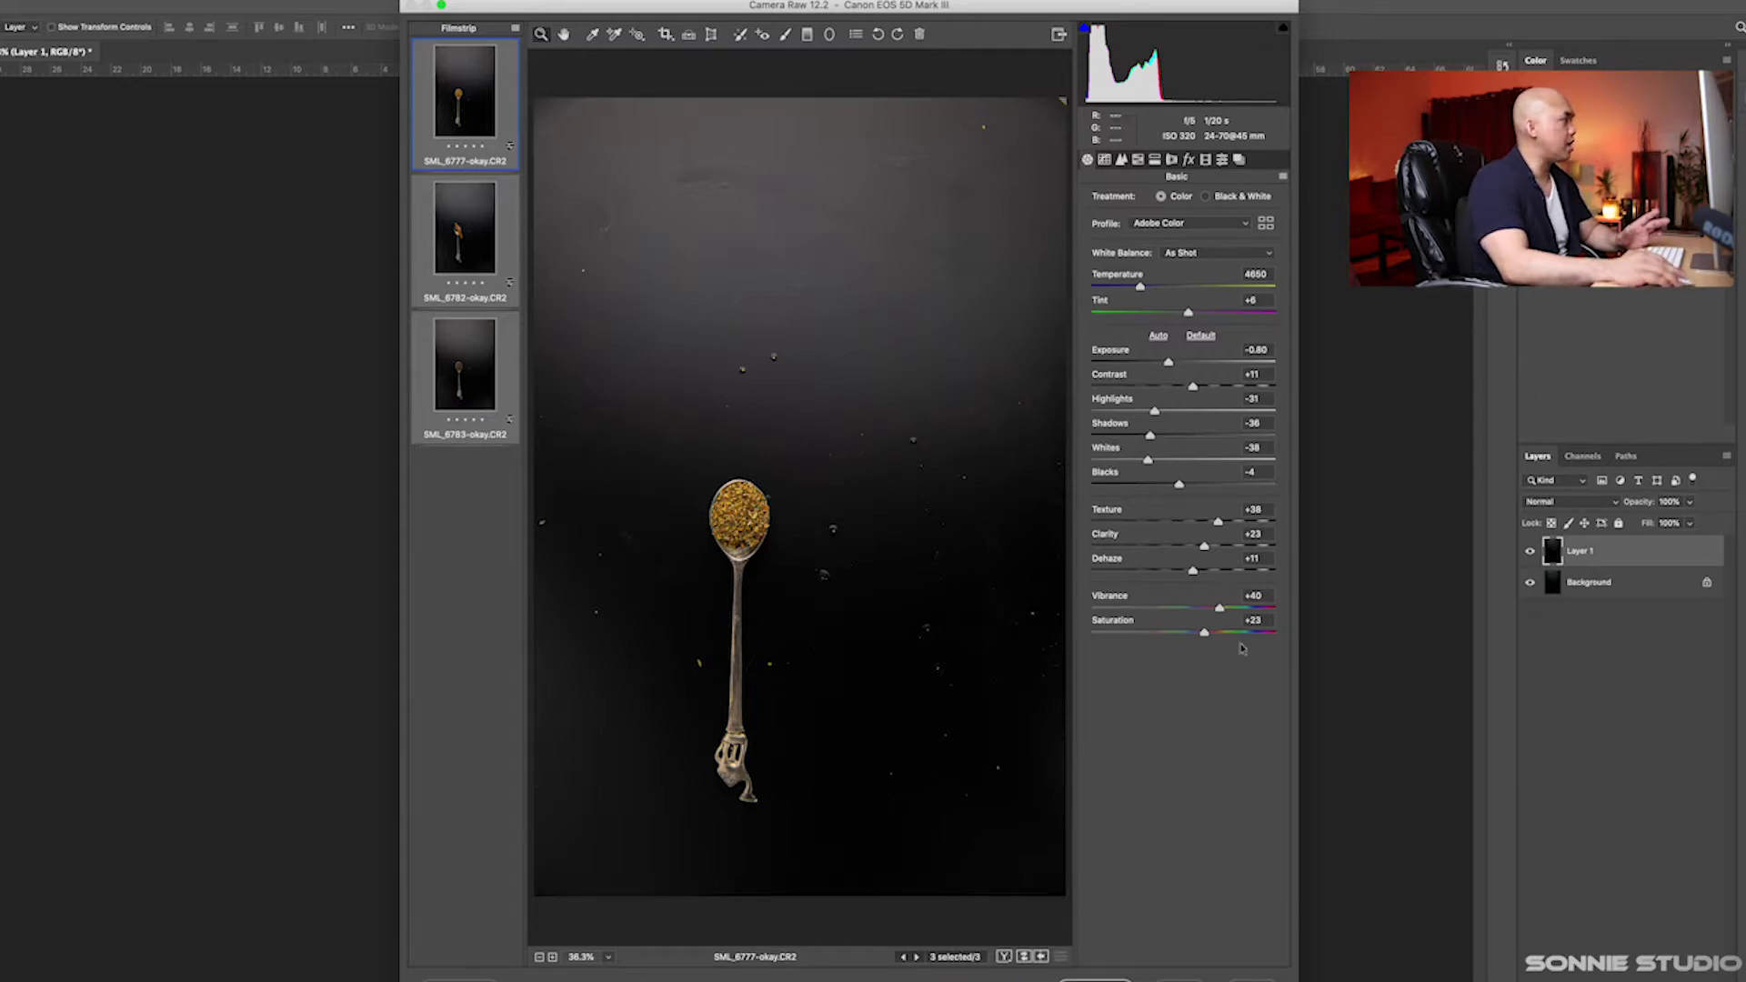
# Review the synced photos, reselect all three and open them as Photoshop images
pyautogui.click(450, 237)
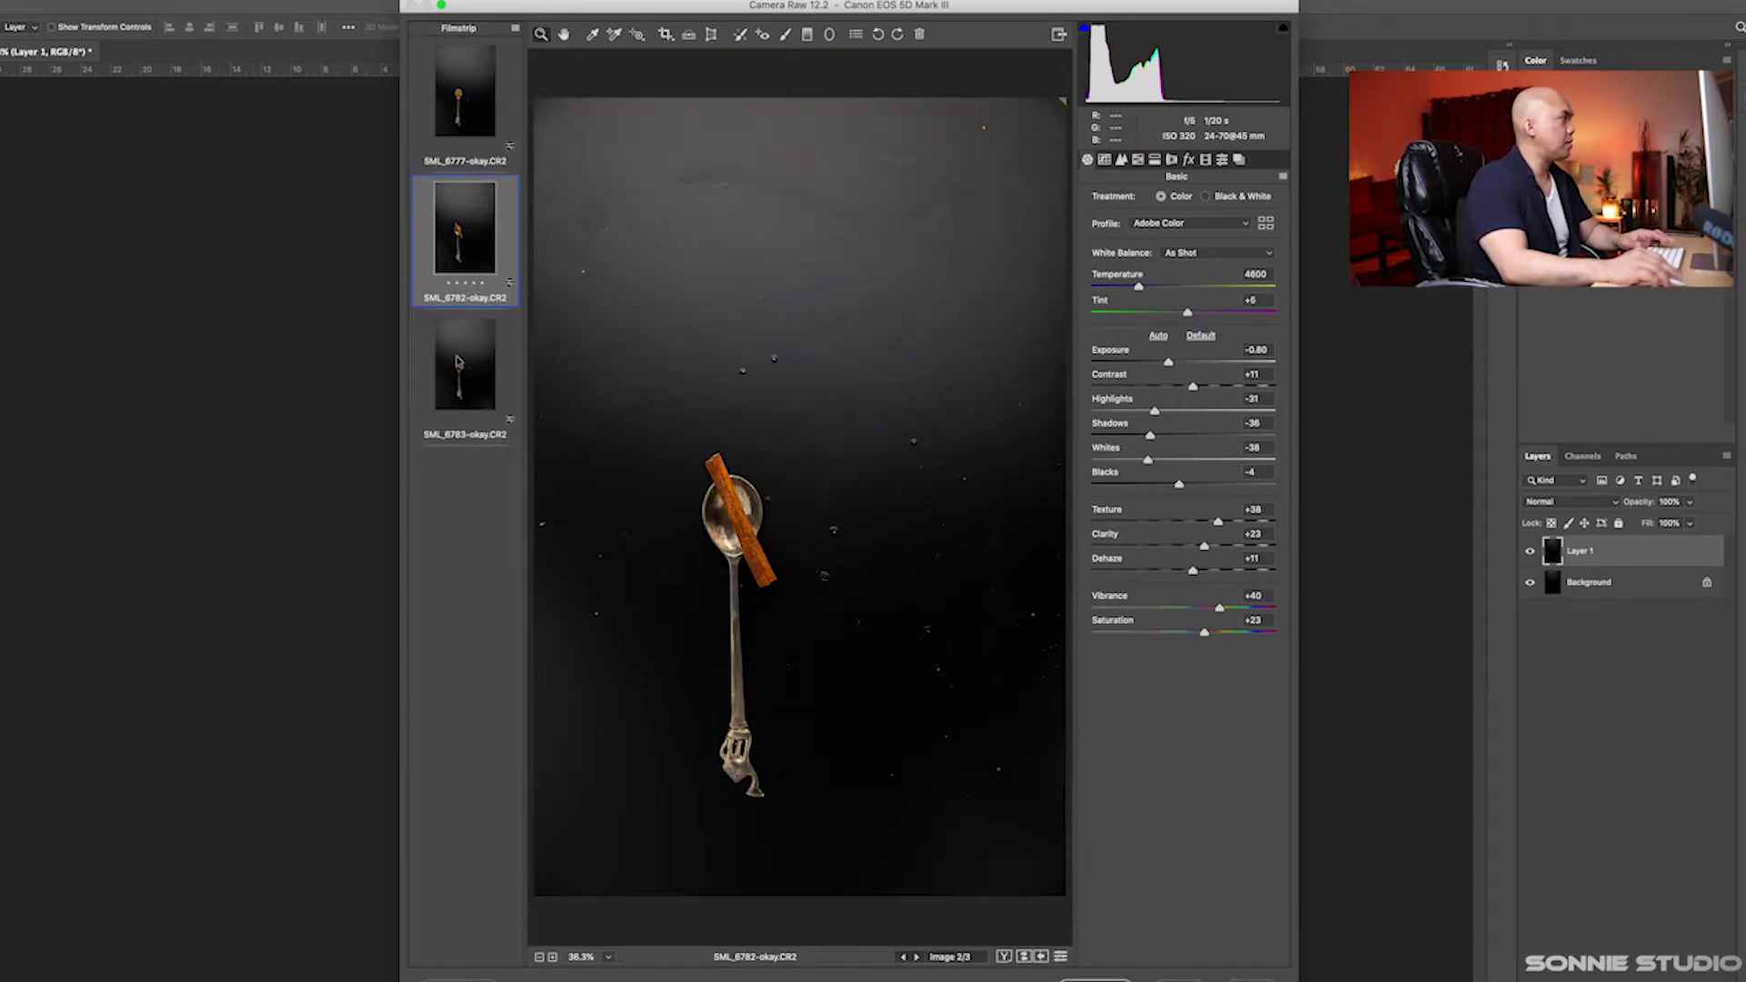
pyautogui.press('Down')
pyautogui.press('Up')
pyautogui.press('Up')
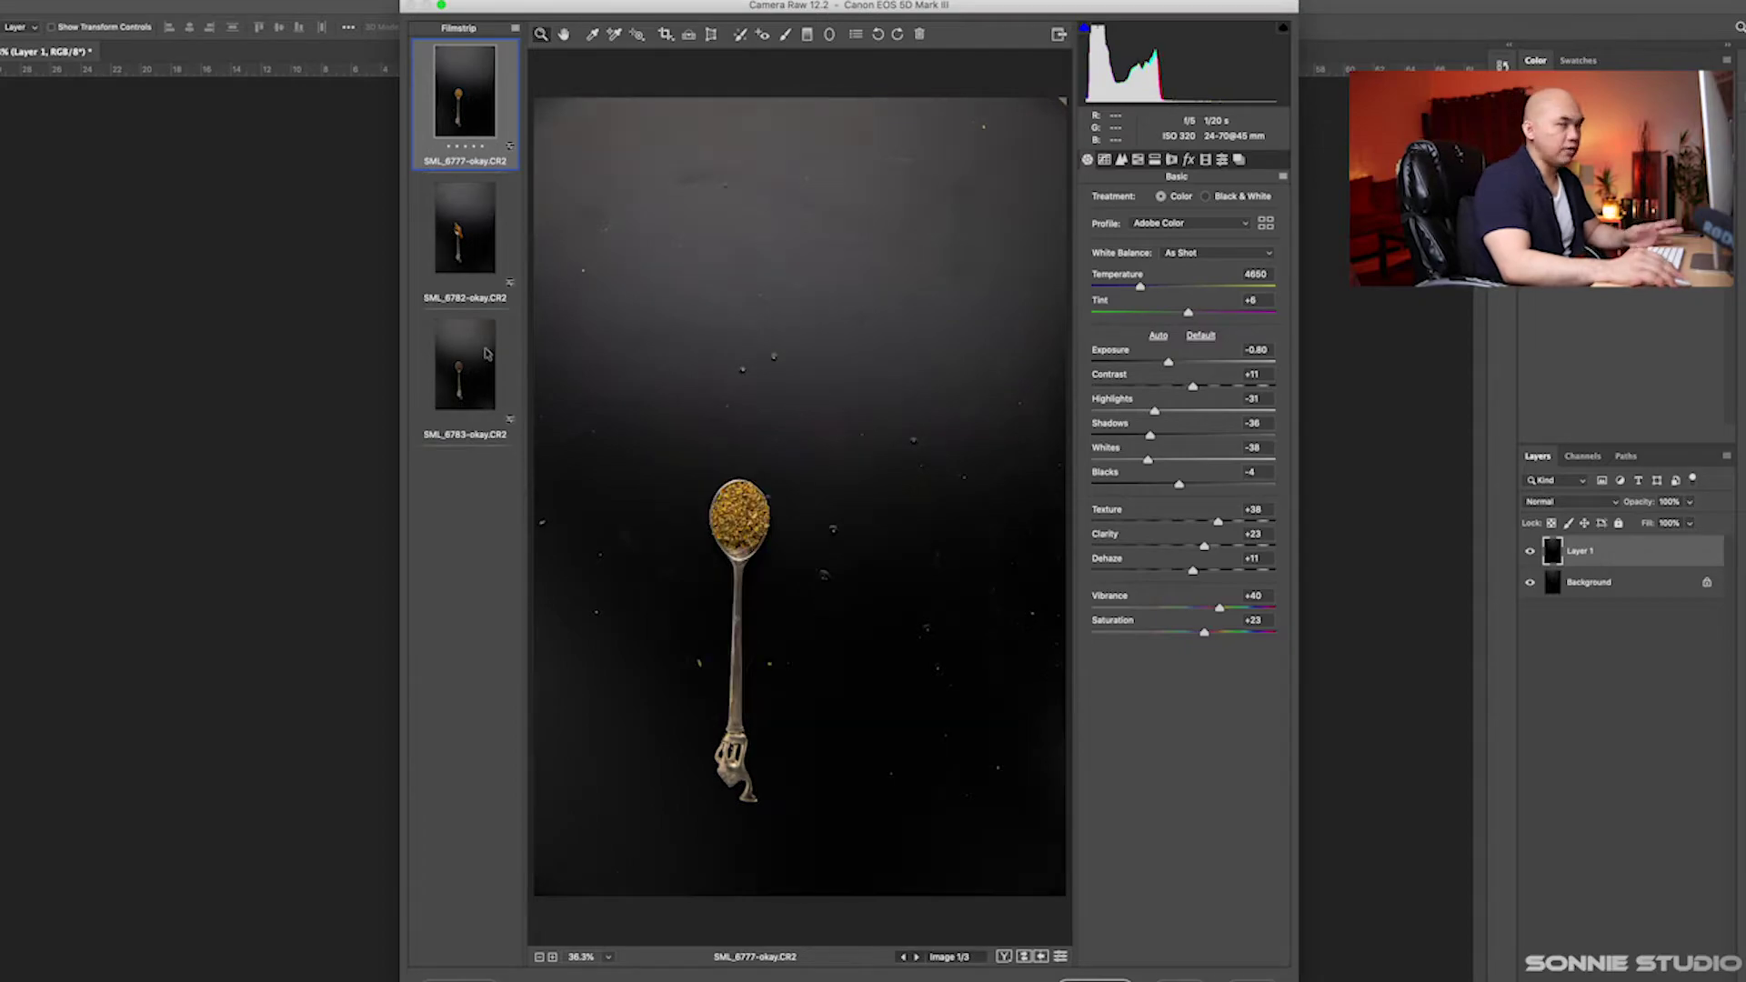
pyautogui.keyDown('shift'); pyautogui.click(488, 348); pyautogui.keyUp('shift')
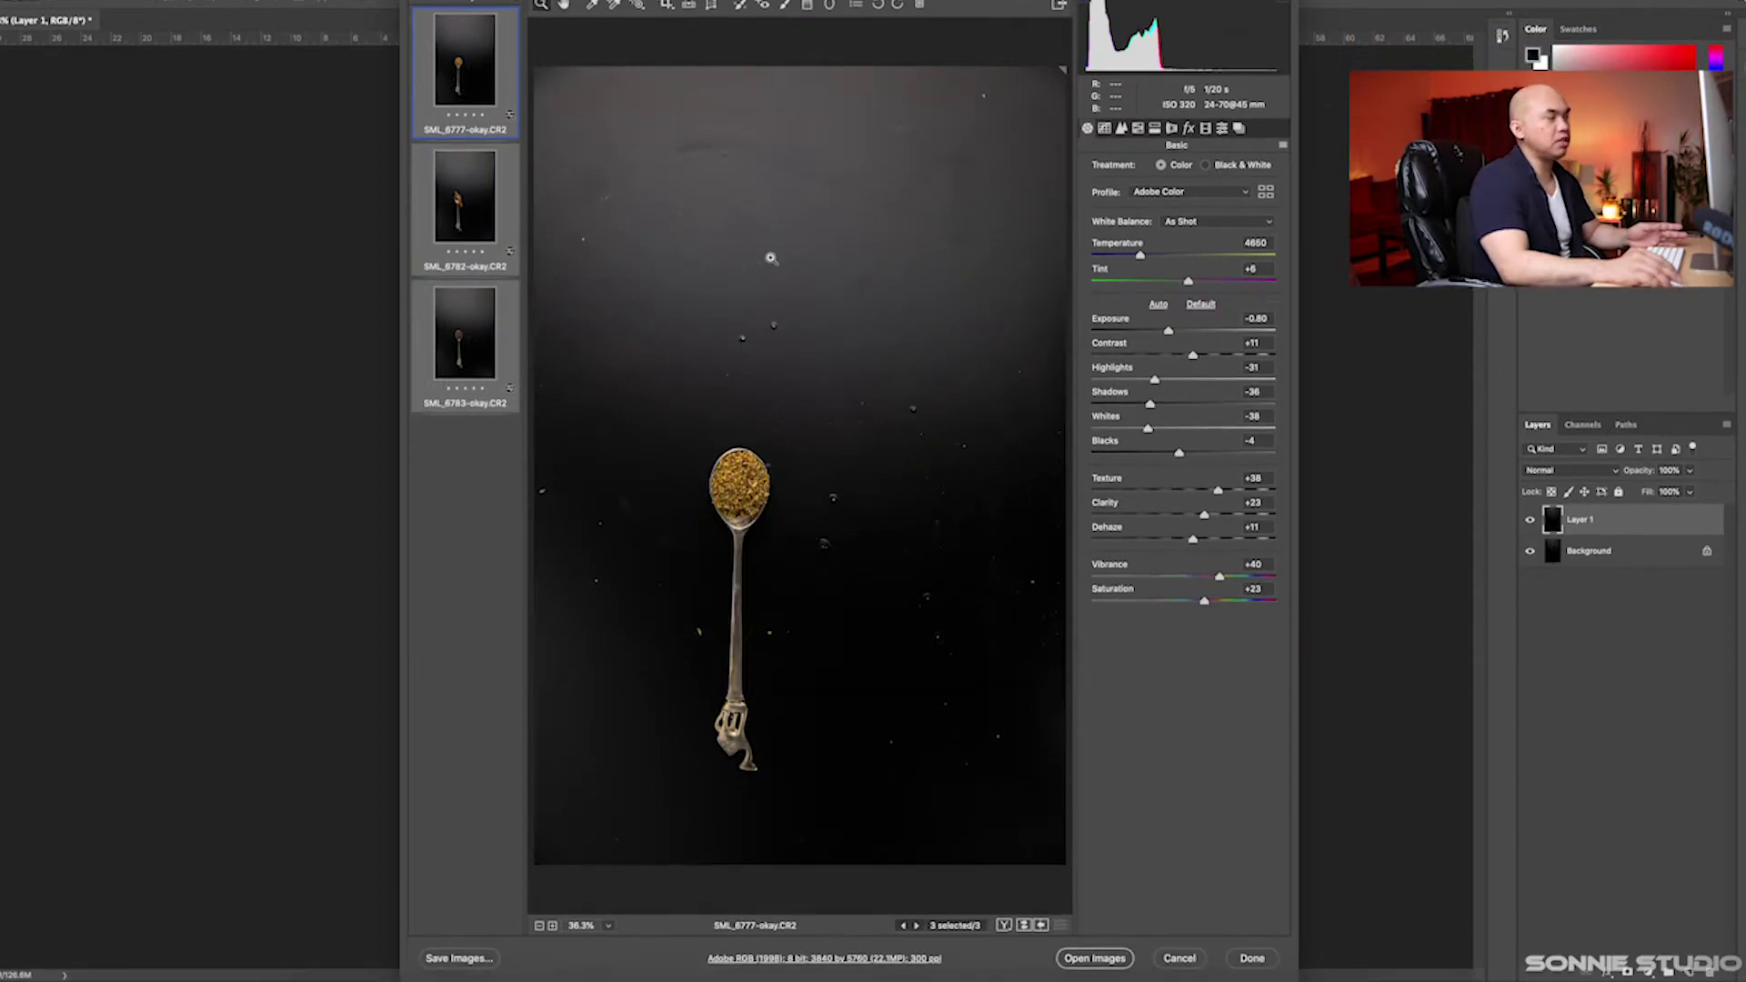
pyautogui.click(1105, 966)
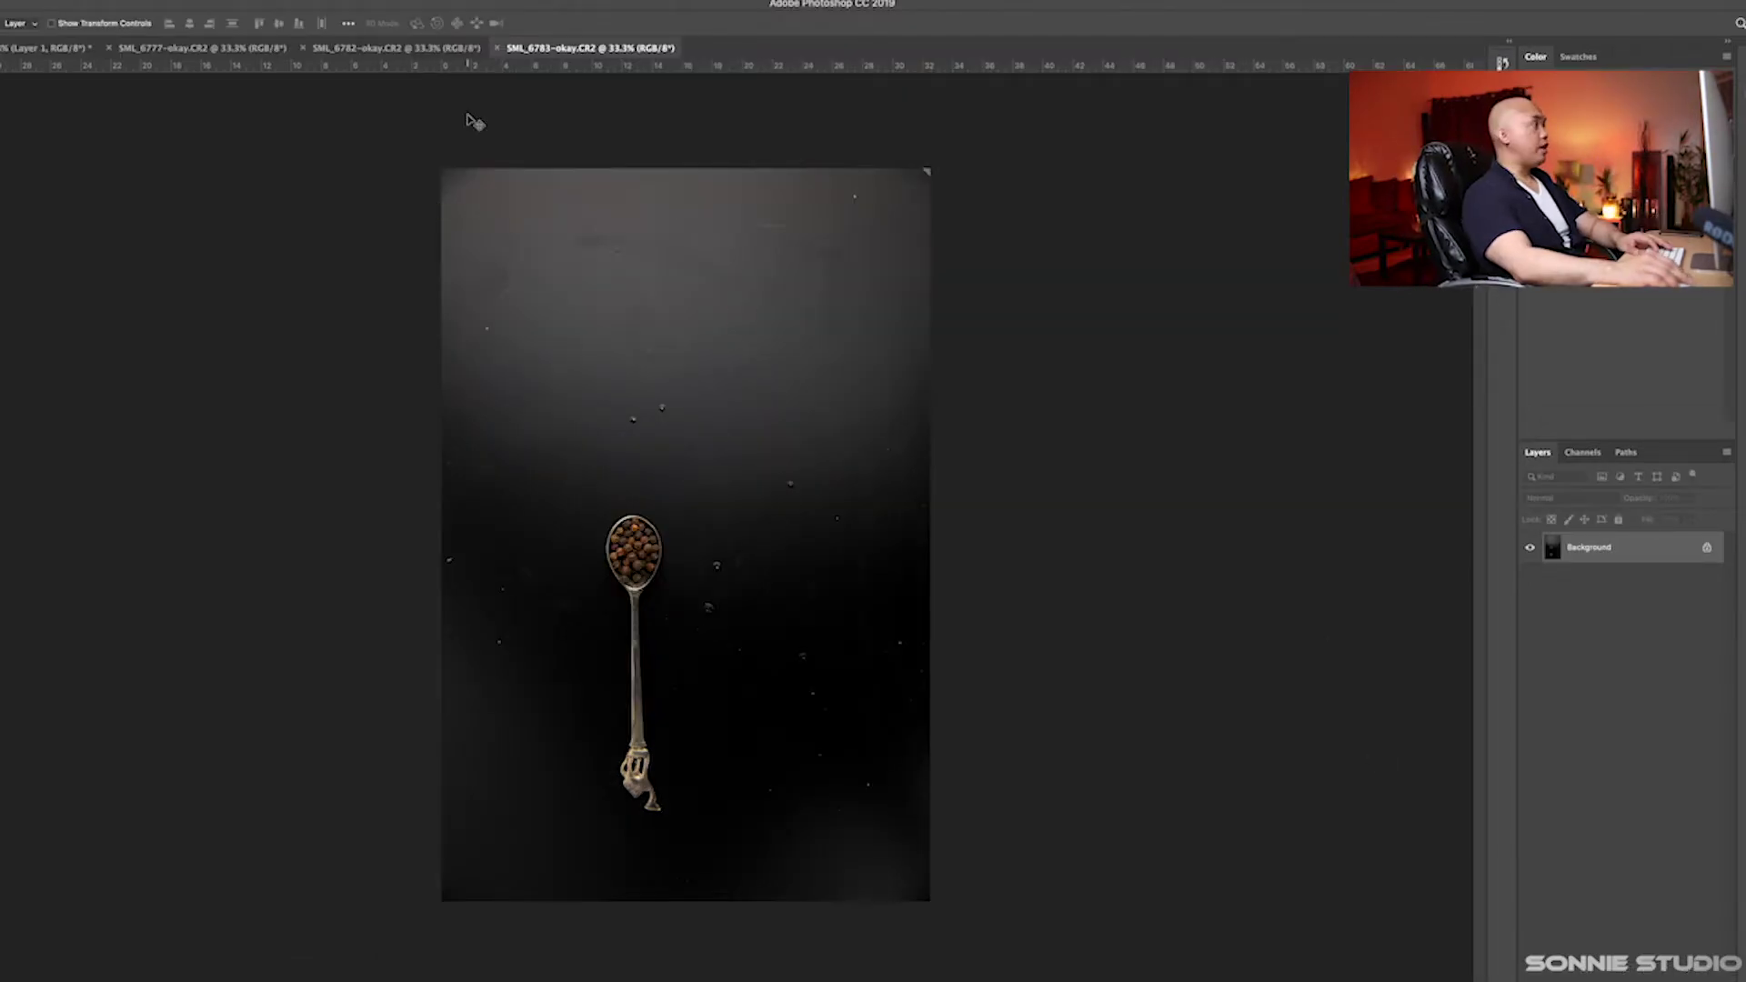
# Bring the peppercorn spoon document SML_6783 to front, zoomed in and centred on the spoon
pyautogui.click(392, 48)
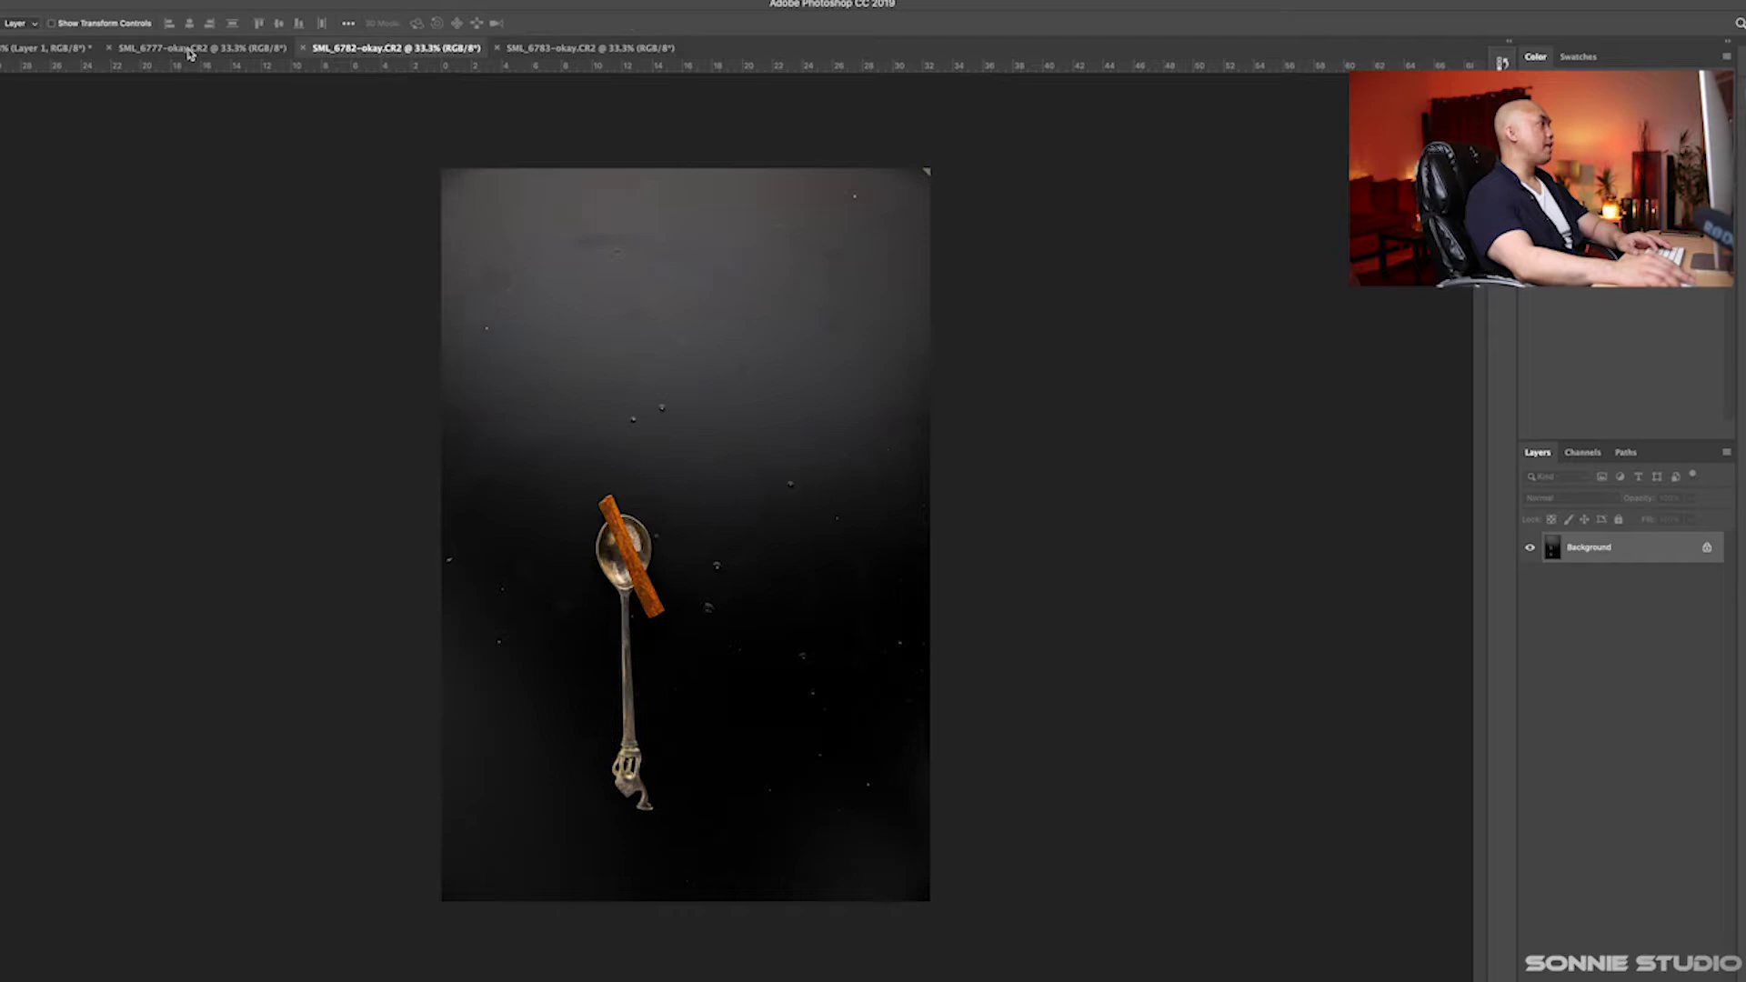
pyautogui.click(578, 50)
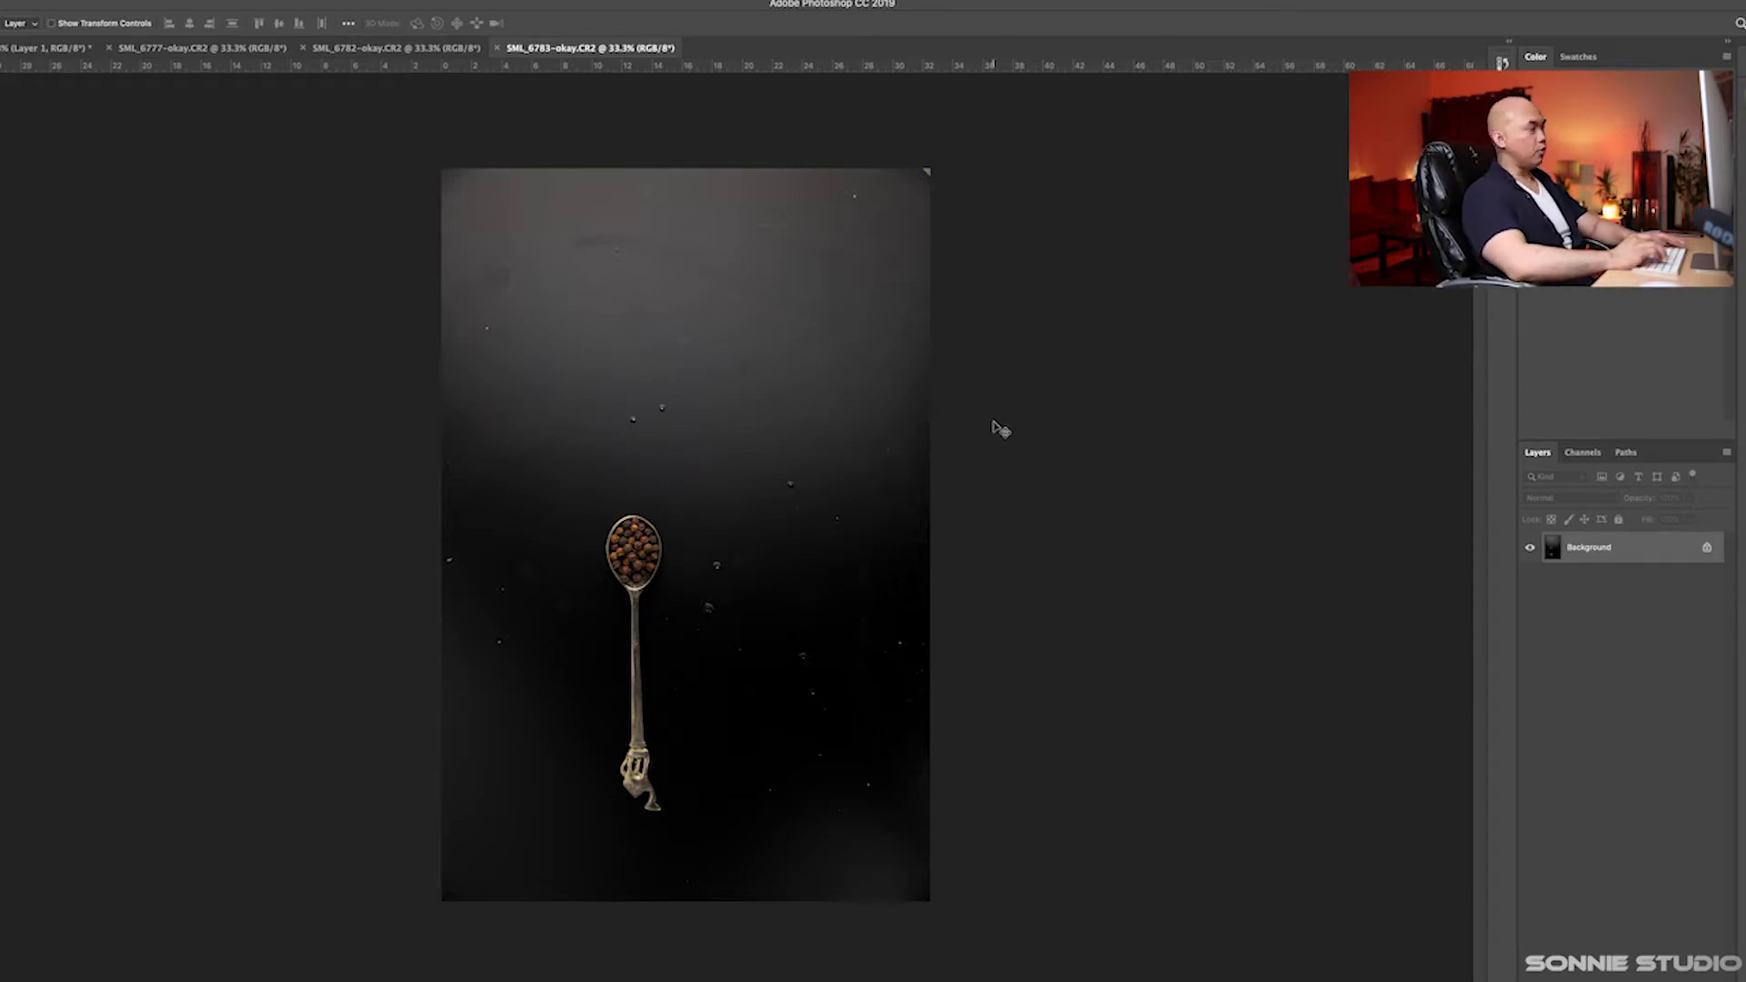
pyautogui.press('h')
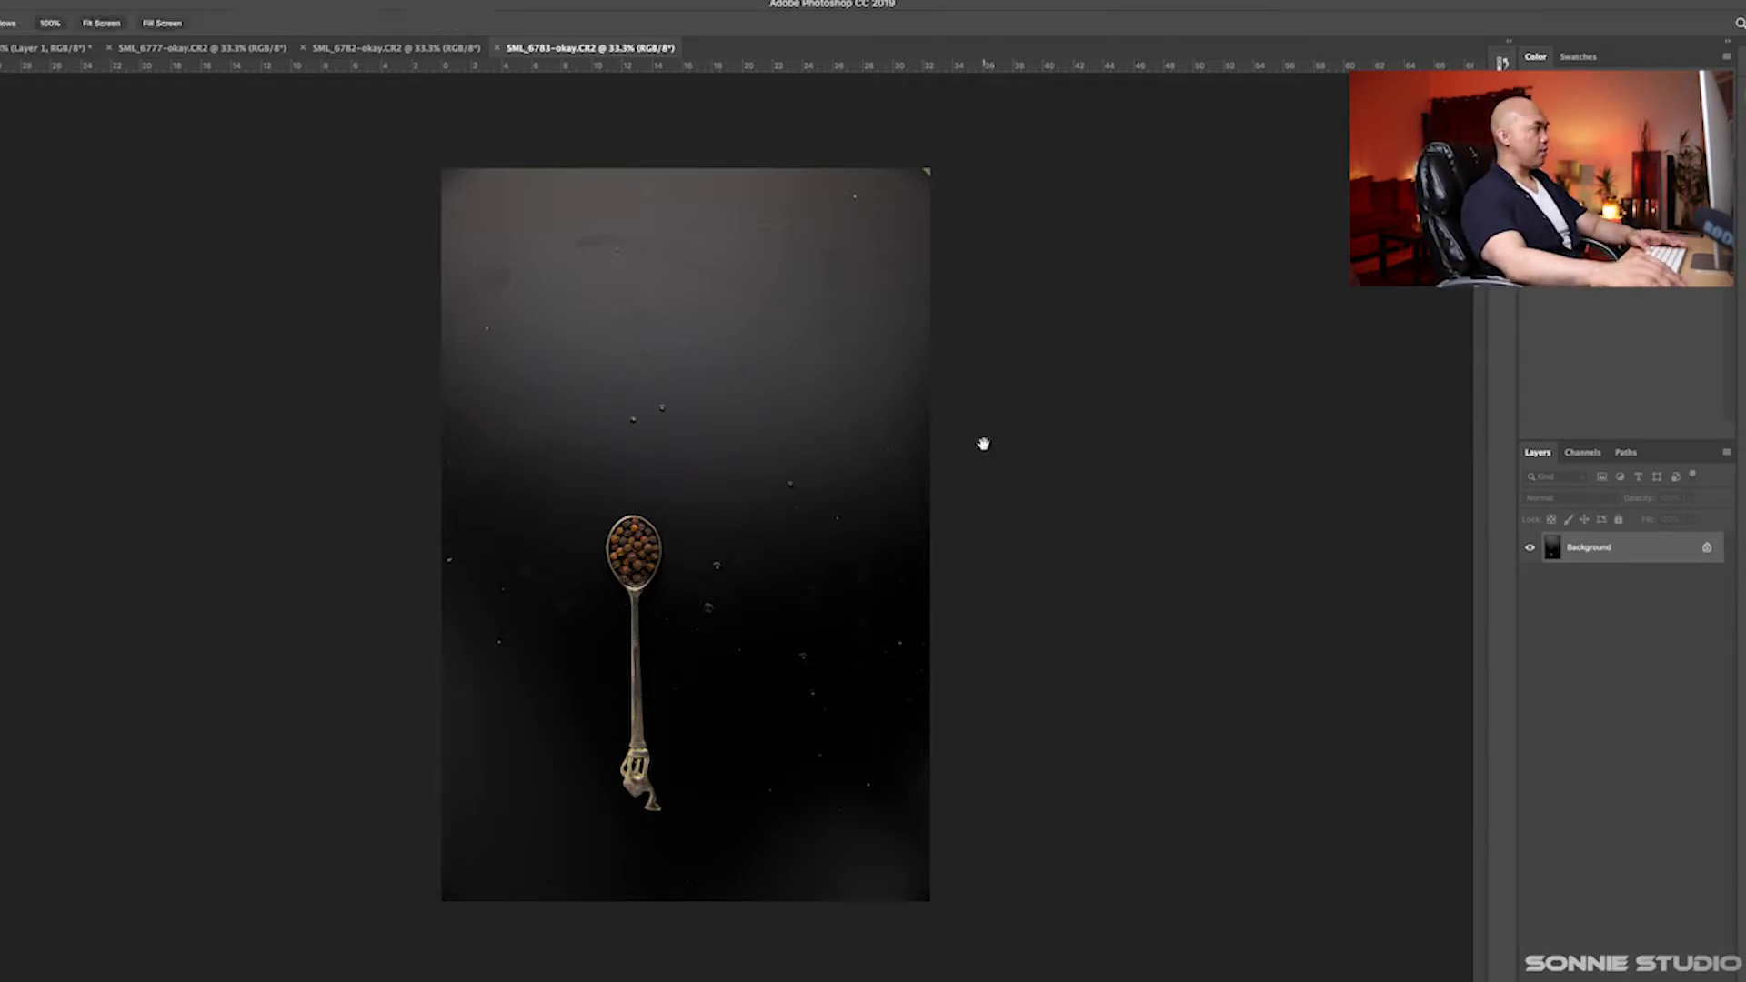
pyautogui.press('super+plus')
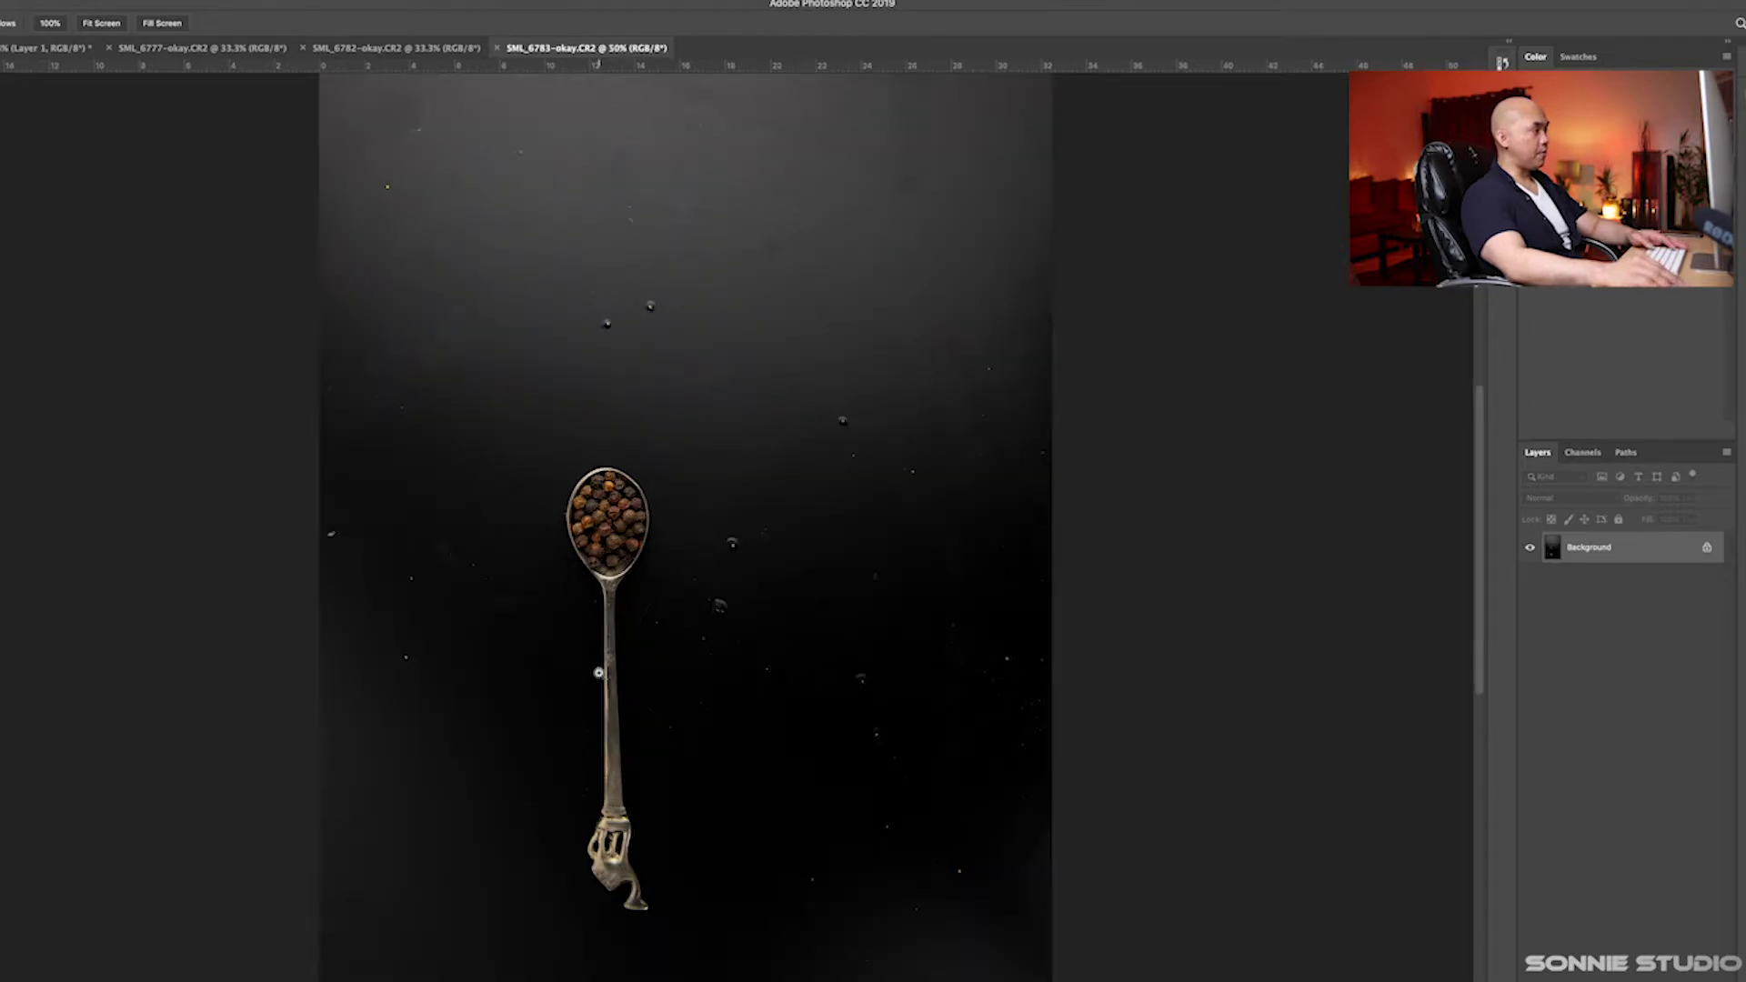
pyautogui.press('super+plus')
pyautogui.moveTo(601, 677); pyautogui.dragTo(683, 576)
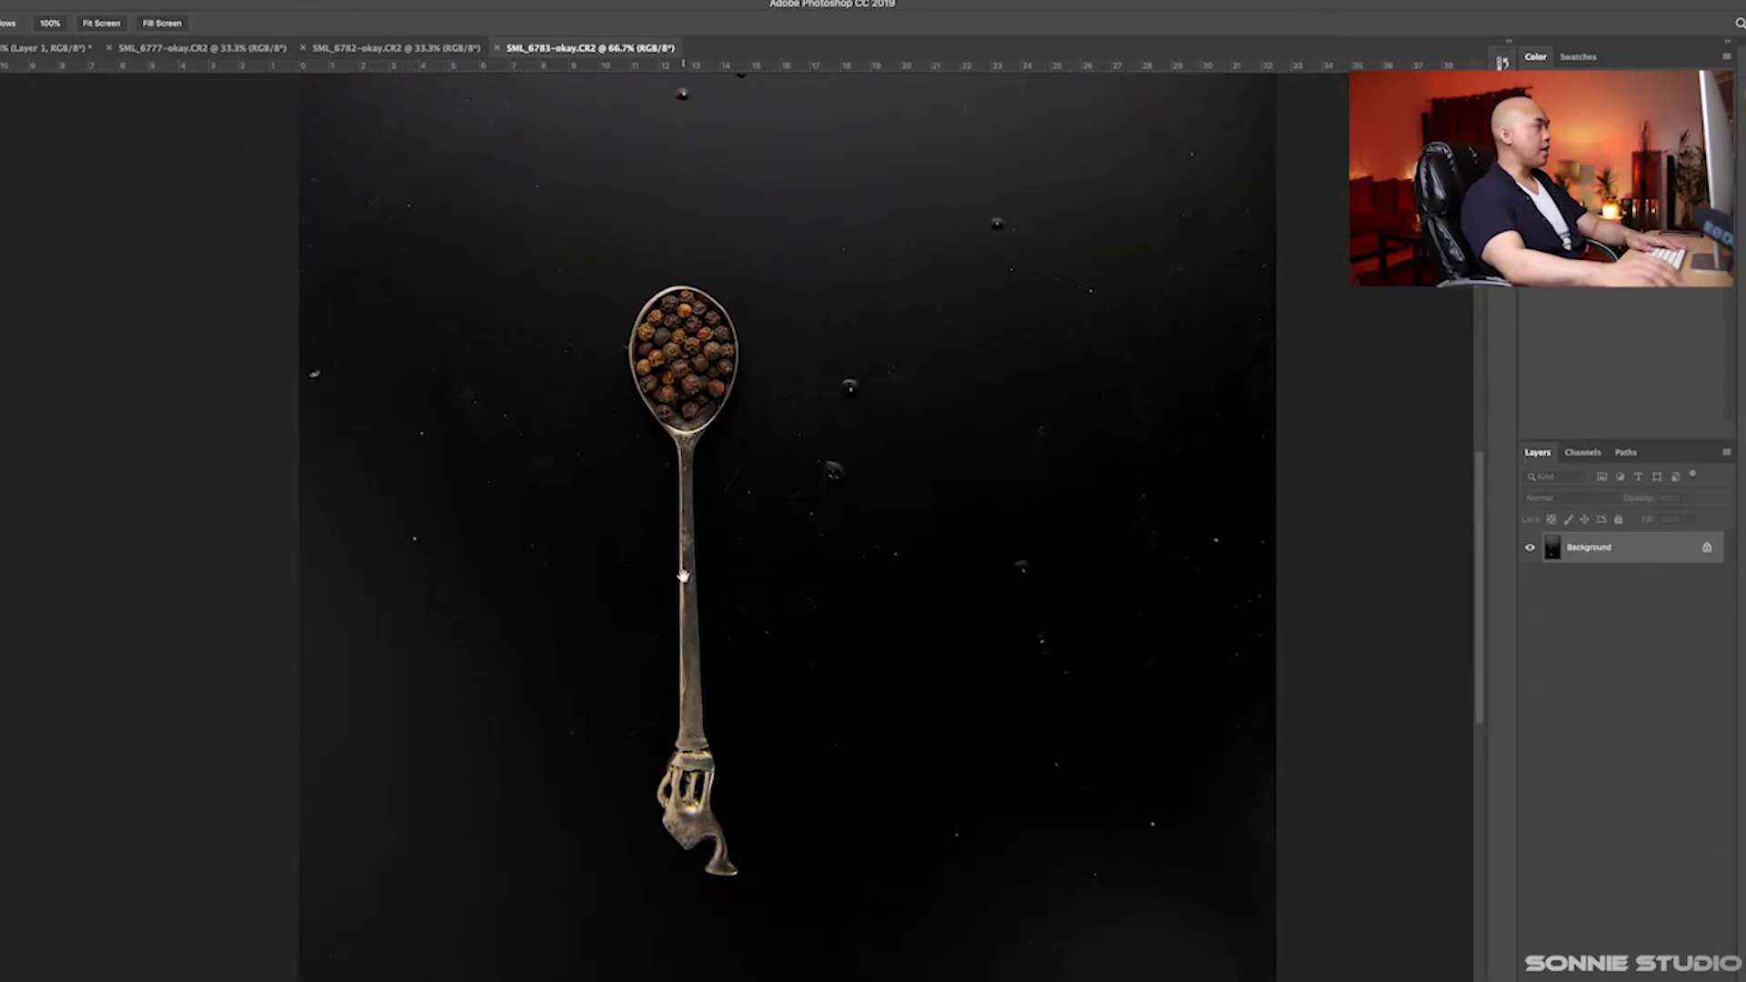
# Duplicate the photo layer and start a pen path around the spoon's curled base
pyautogui.press('super+j')
pyautogui.press('p')
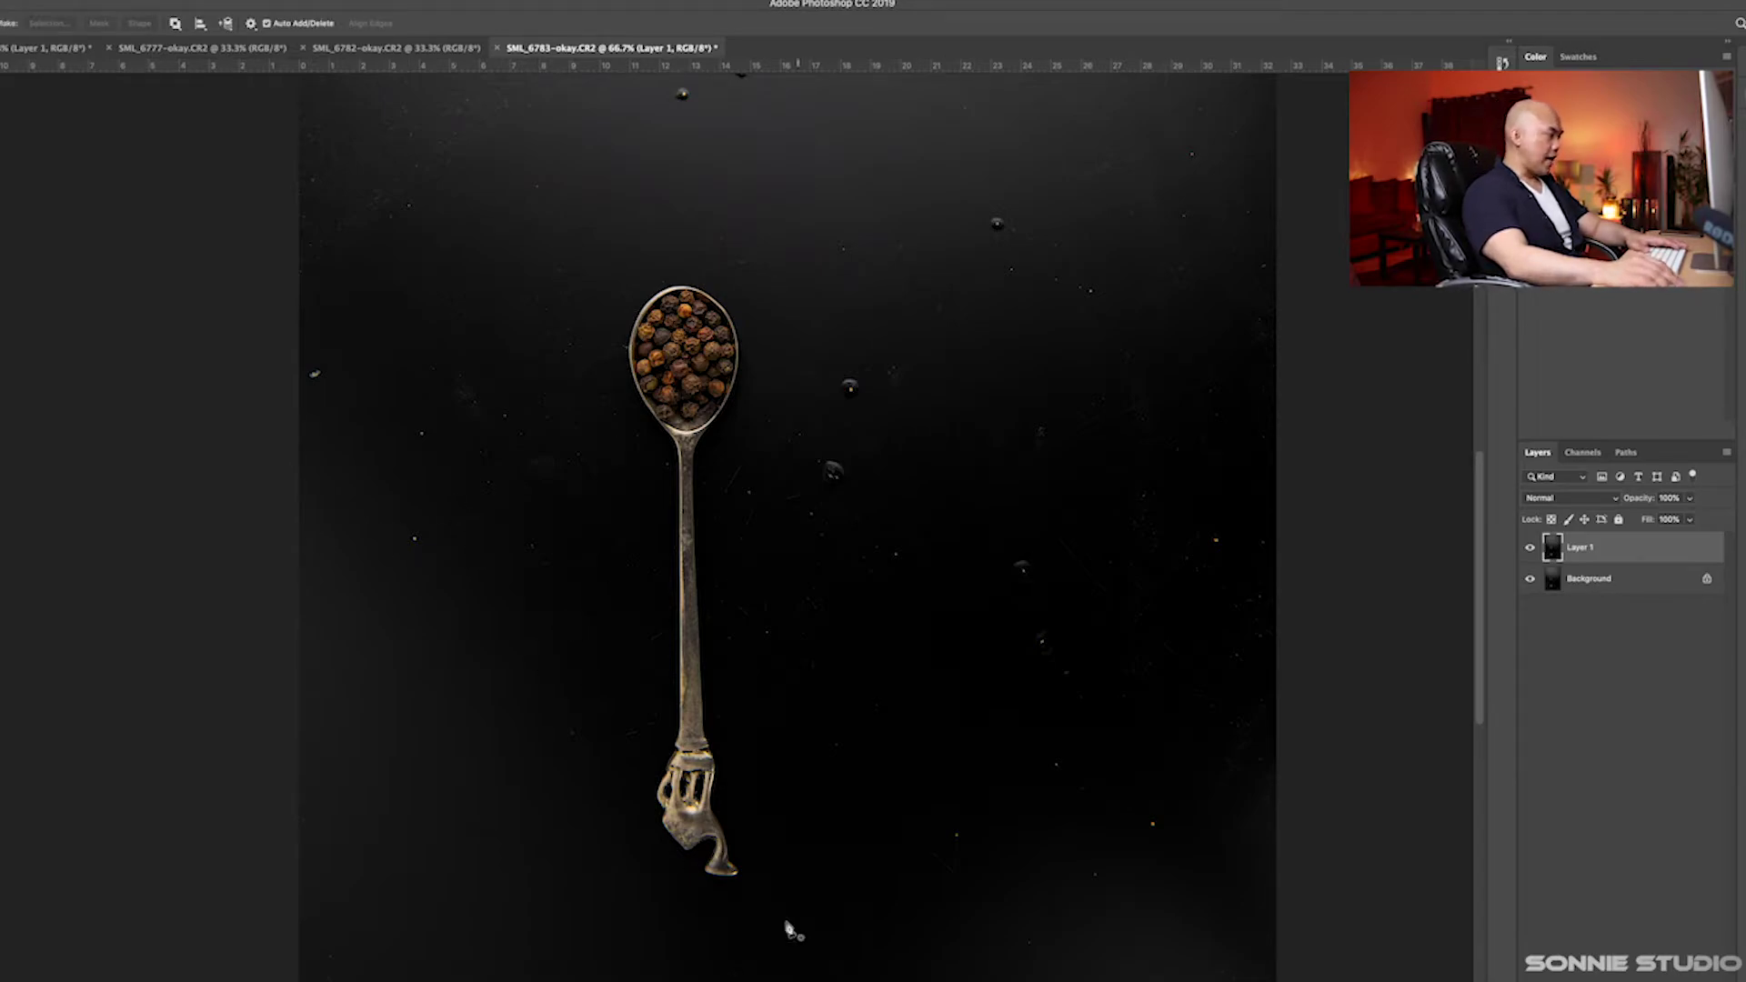
pyautogui.click(728, 863)
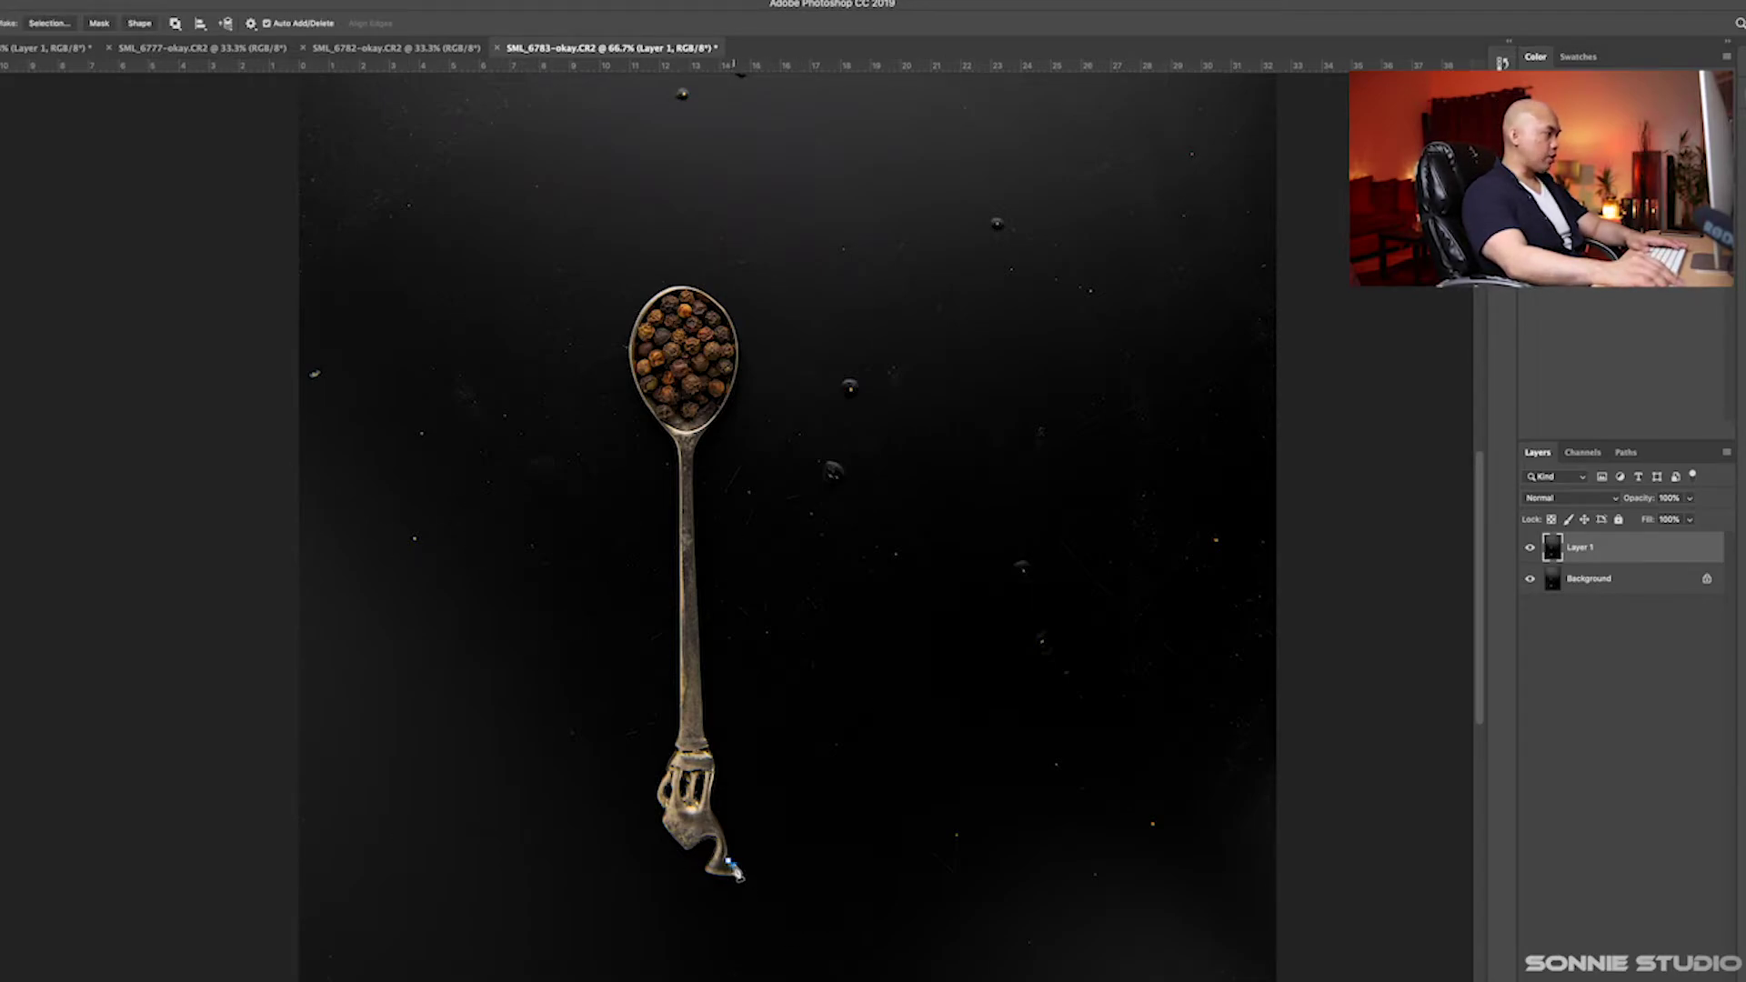
pyautogui.click(738, 874)
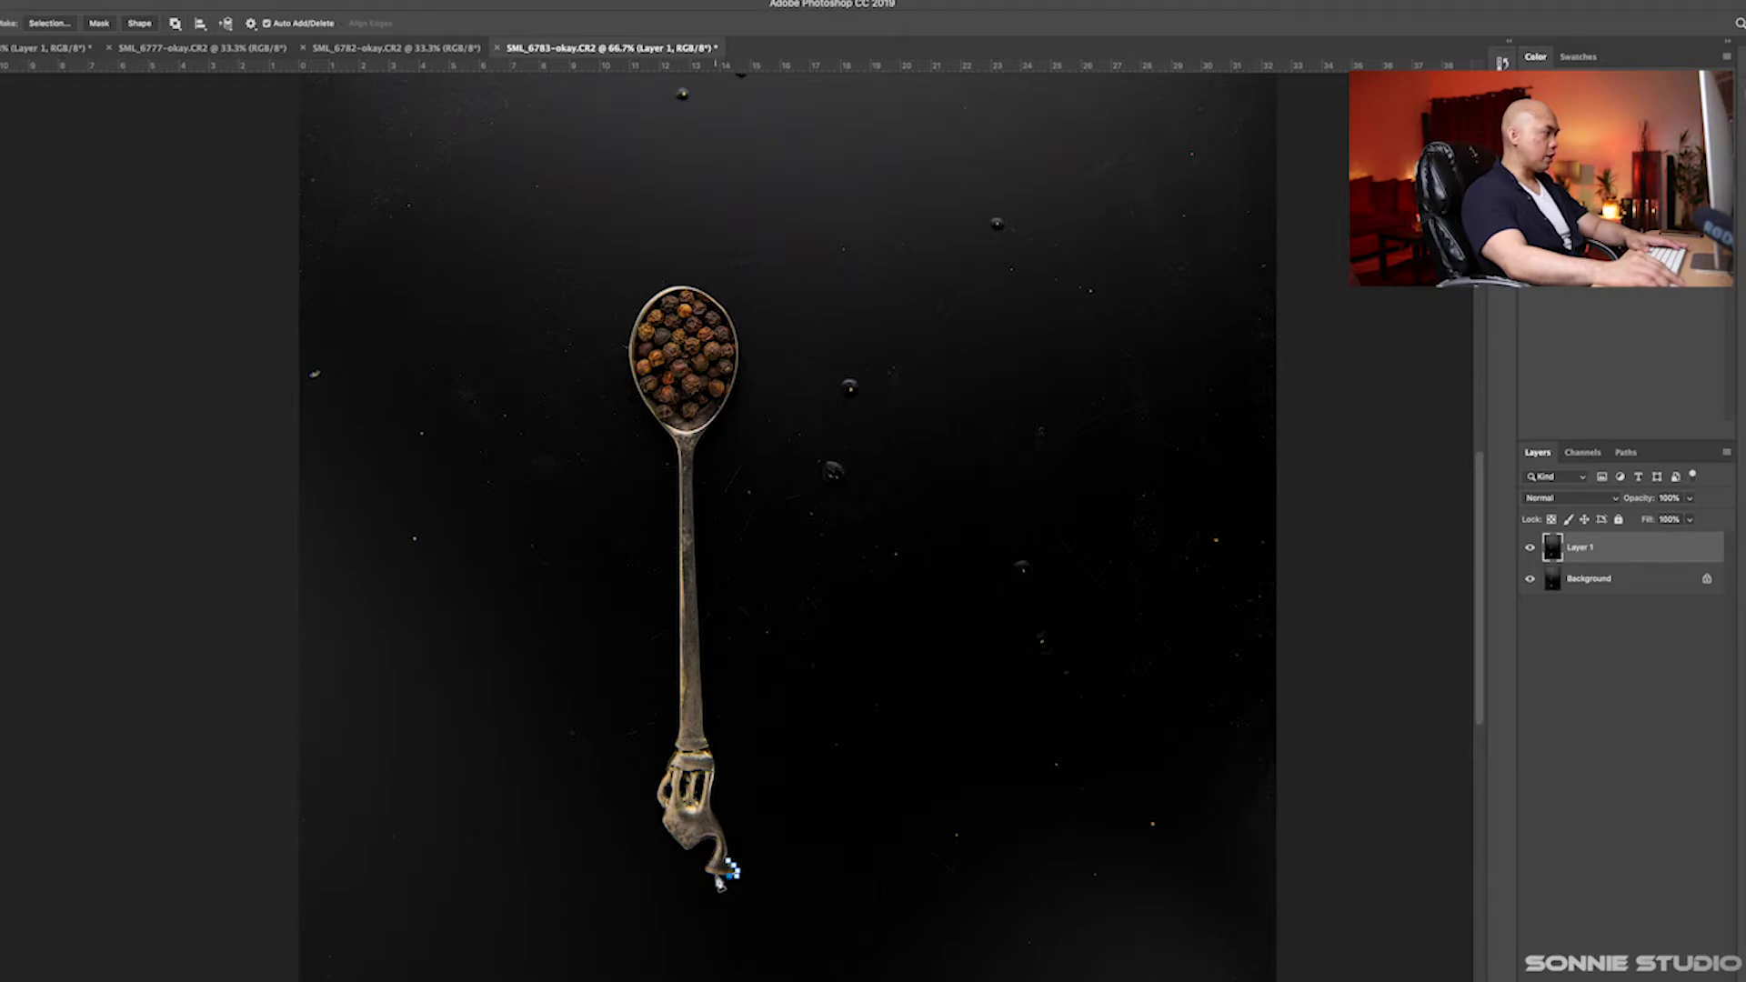
pyautogui.click(706, 875)
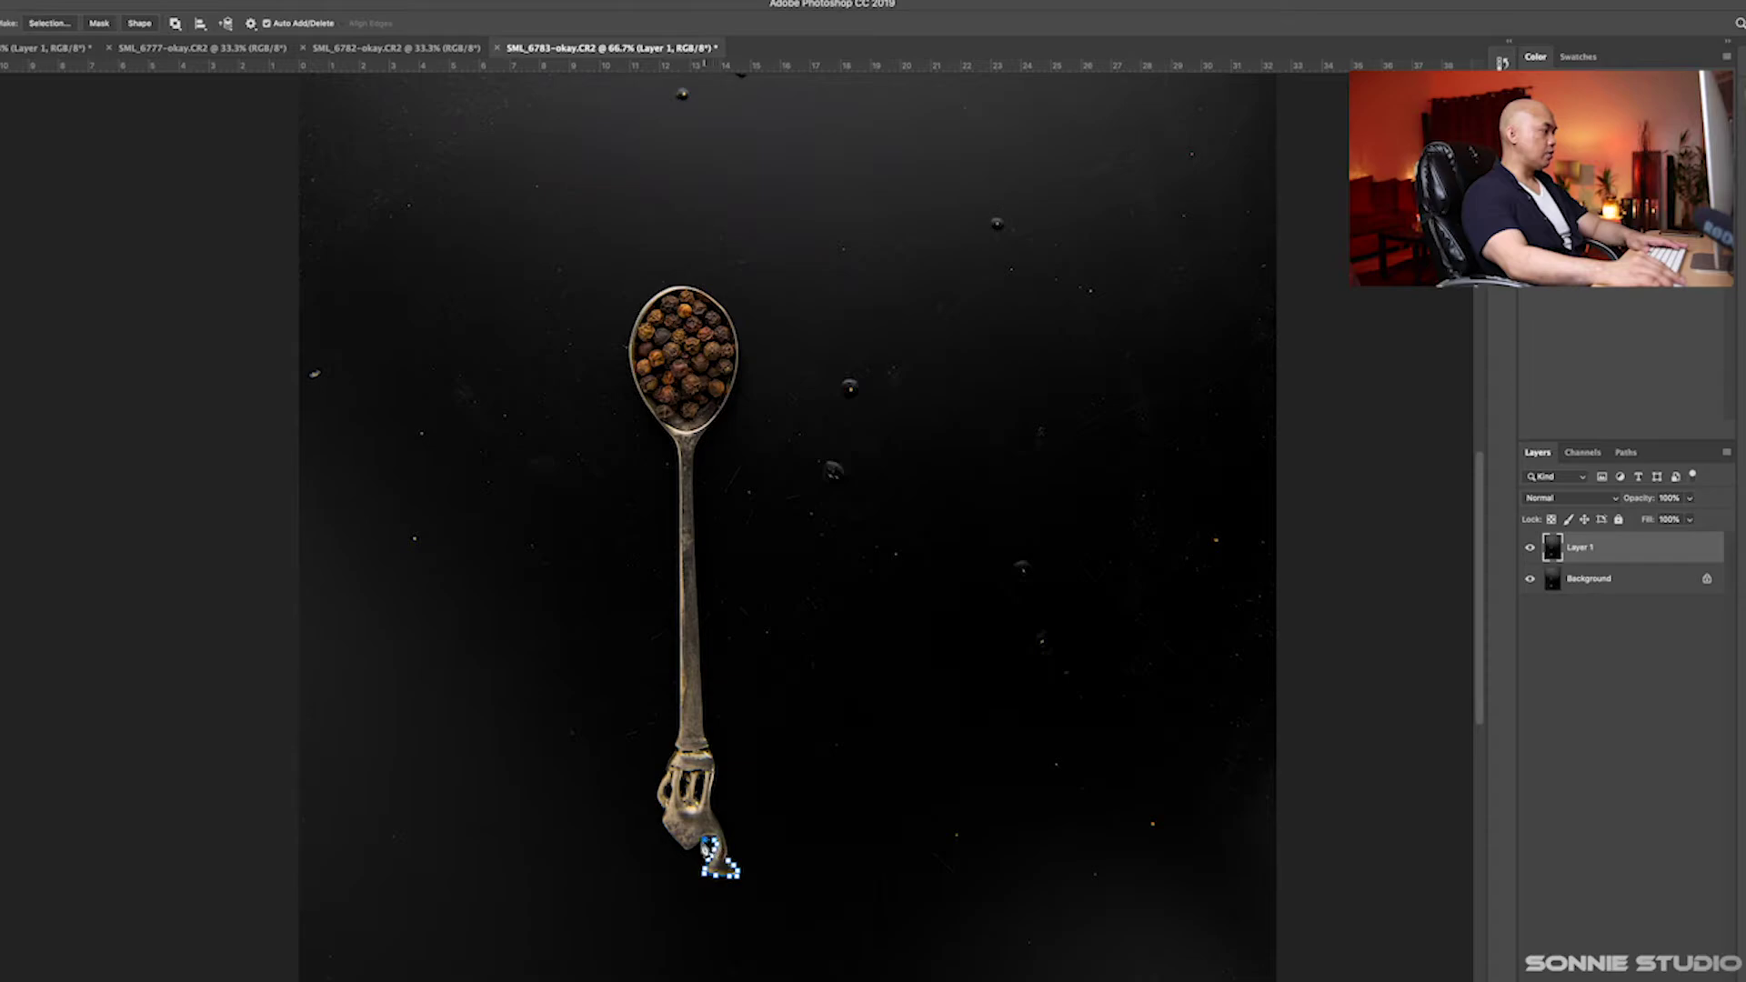
pyautogui.moveTo(706, 851)
pyautogui.mouseDown()
pyautogui.moveTo(681, 852)
pyautogui.moveTo(659, 802)
pyautogui.mouseUp()
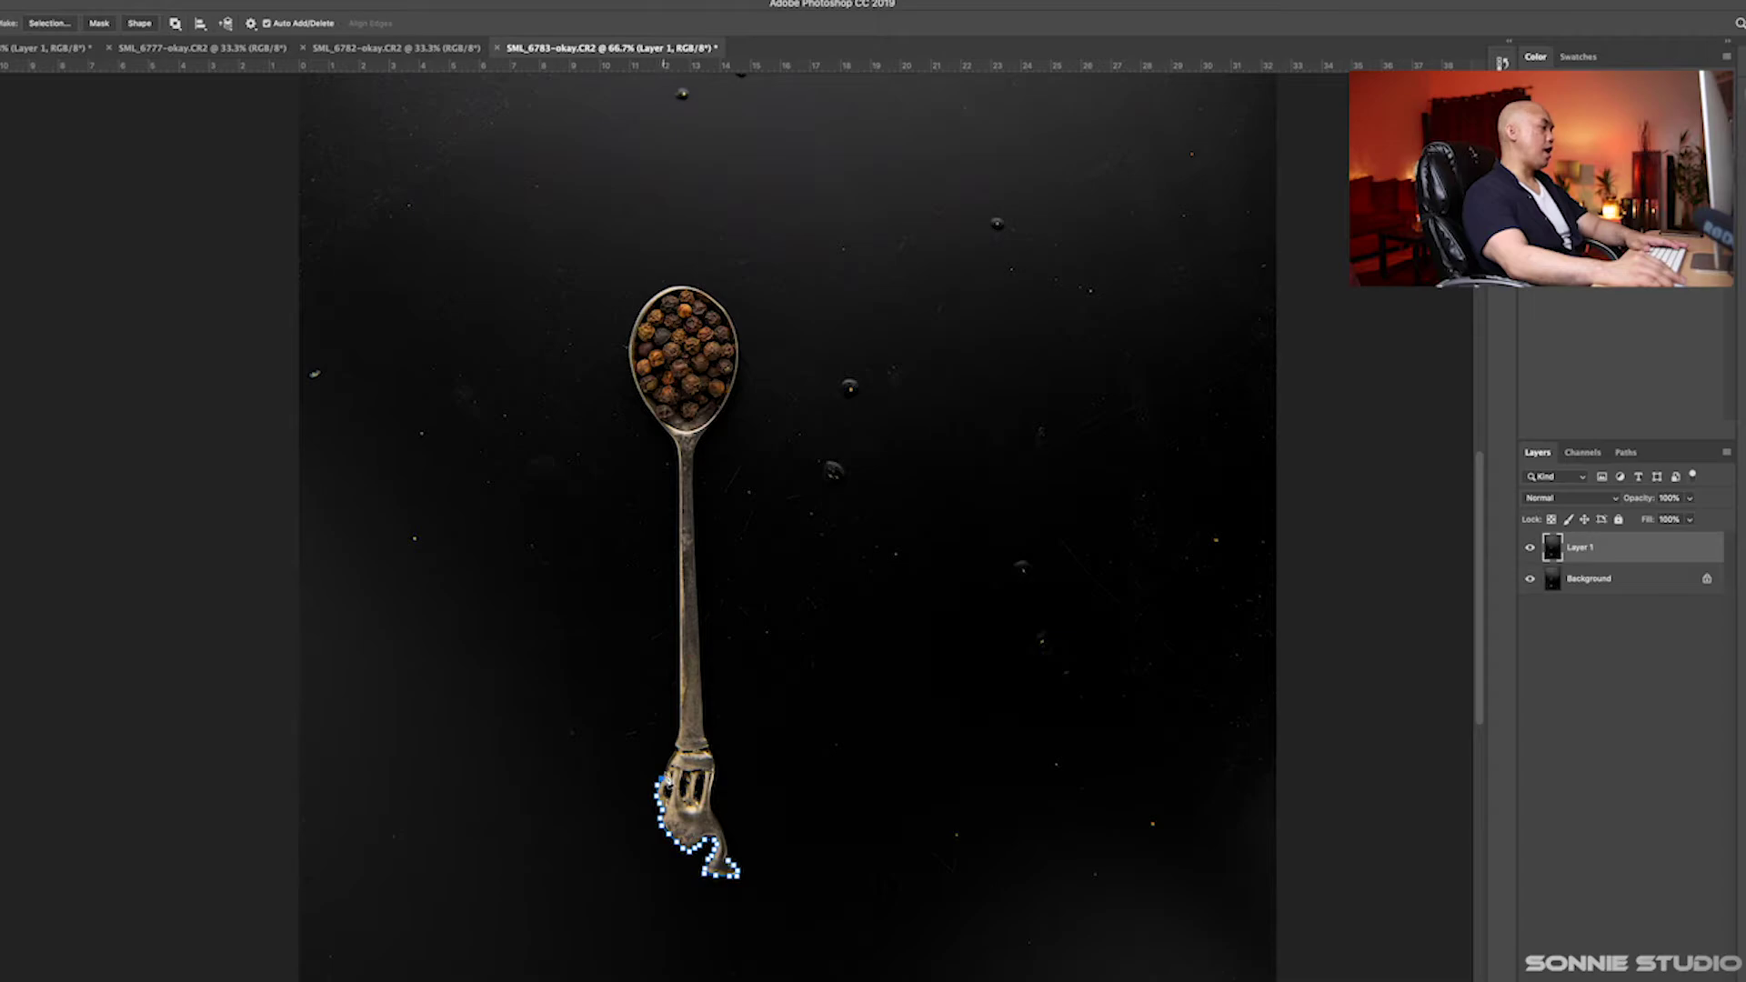
pyautogui.moveTo(664, 780); pyautogui.dragTo(666, 771)
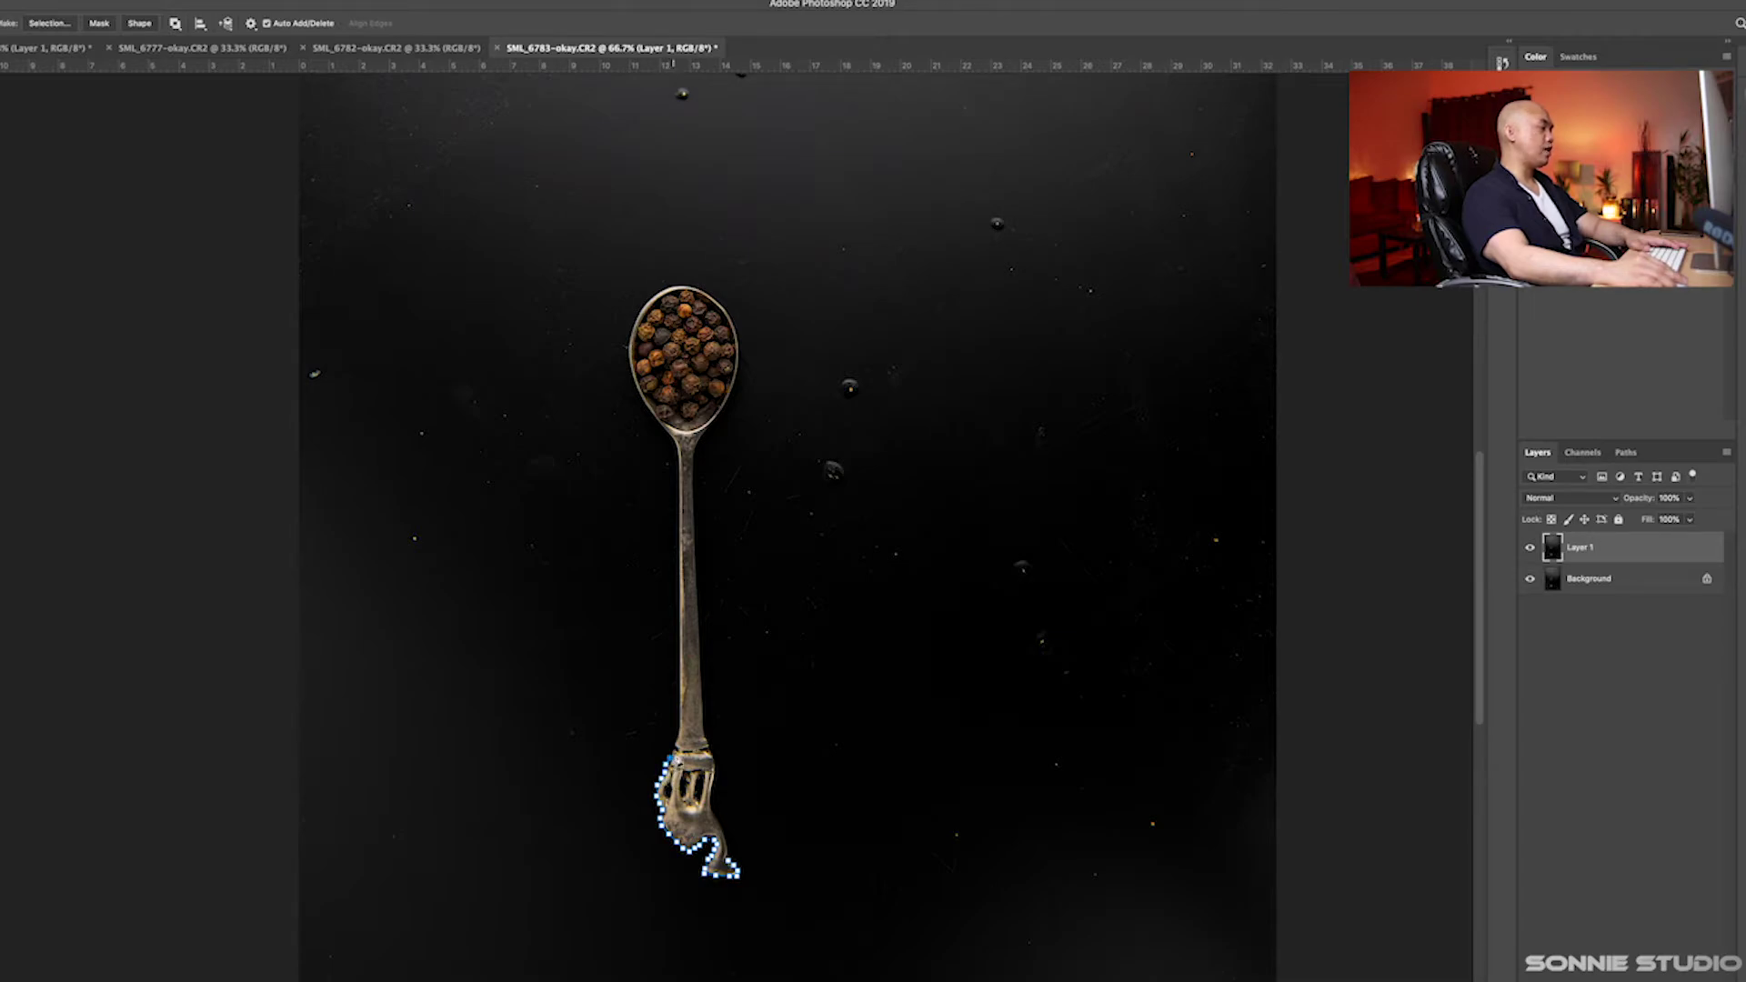
pyautogui.moveTo(673, 748); pyautogui.dragTo(677, 726)
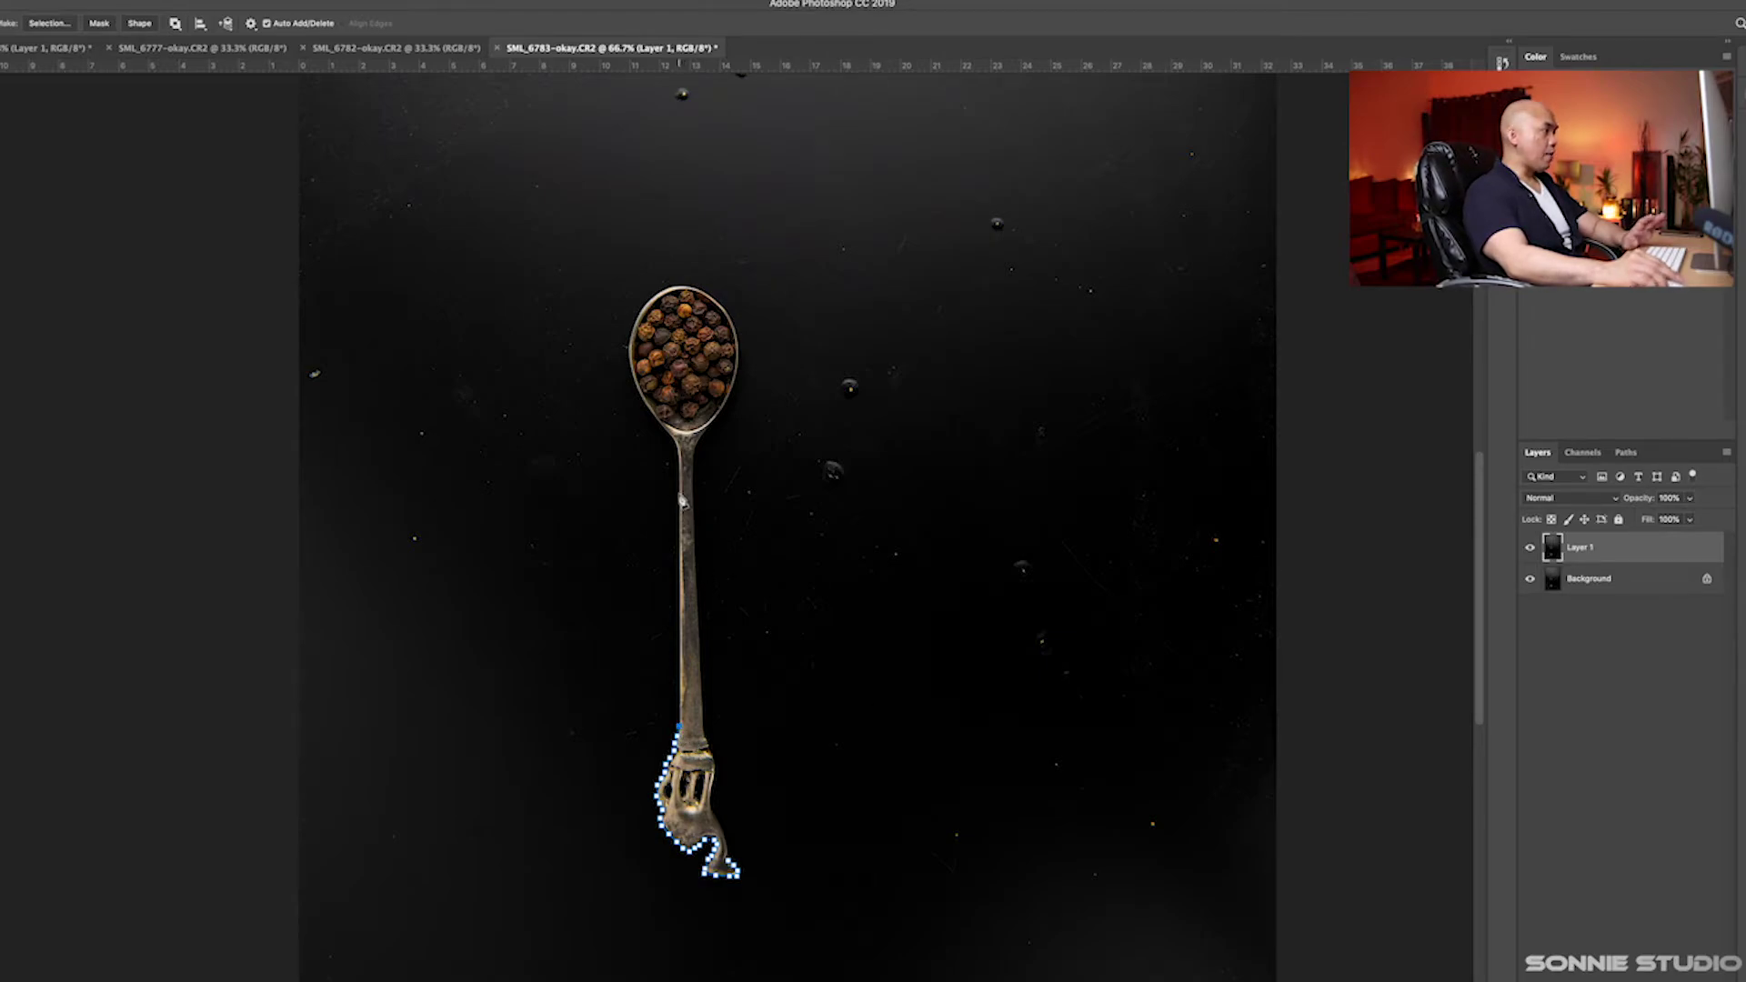
# Trace the path up the handle, around the bowl, close it and make it a selection
pyautogui.click(680, 500)
pyautogui.click(682, 491)
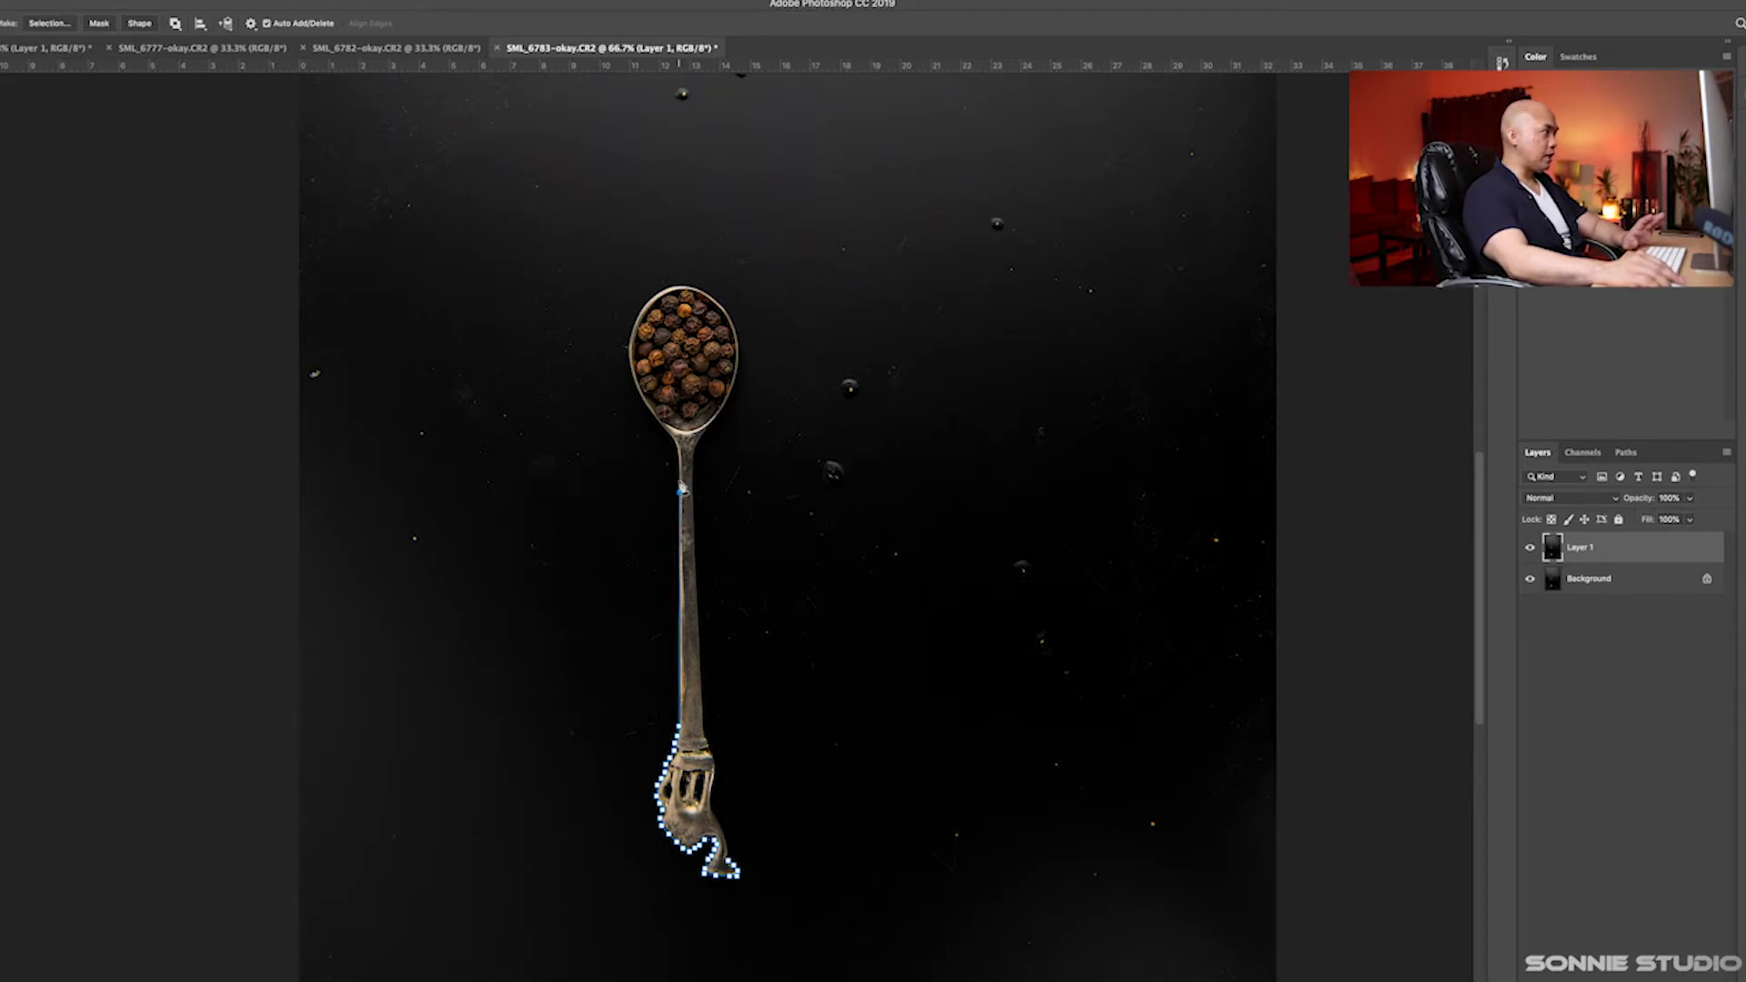
pyautogui.click(681, 474)
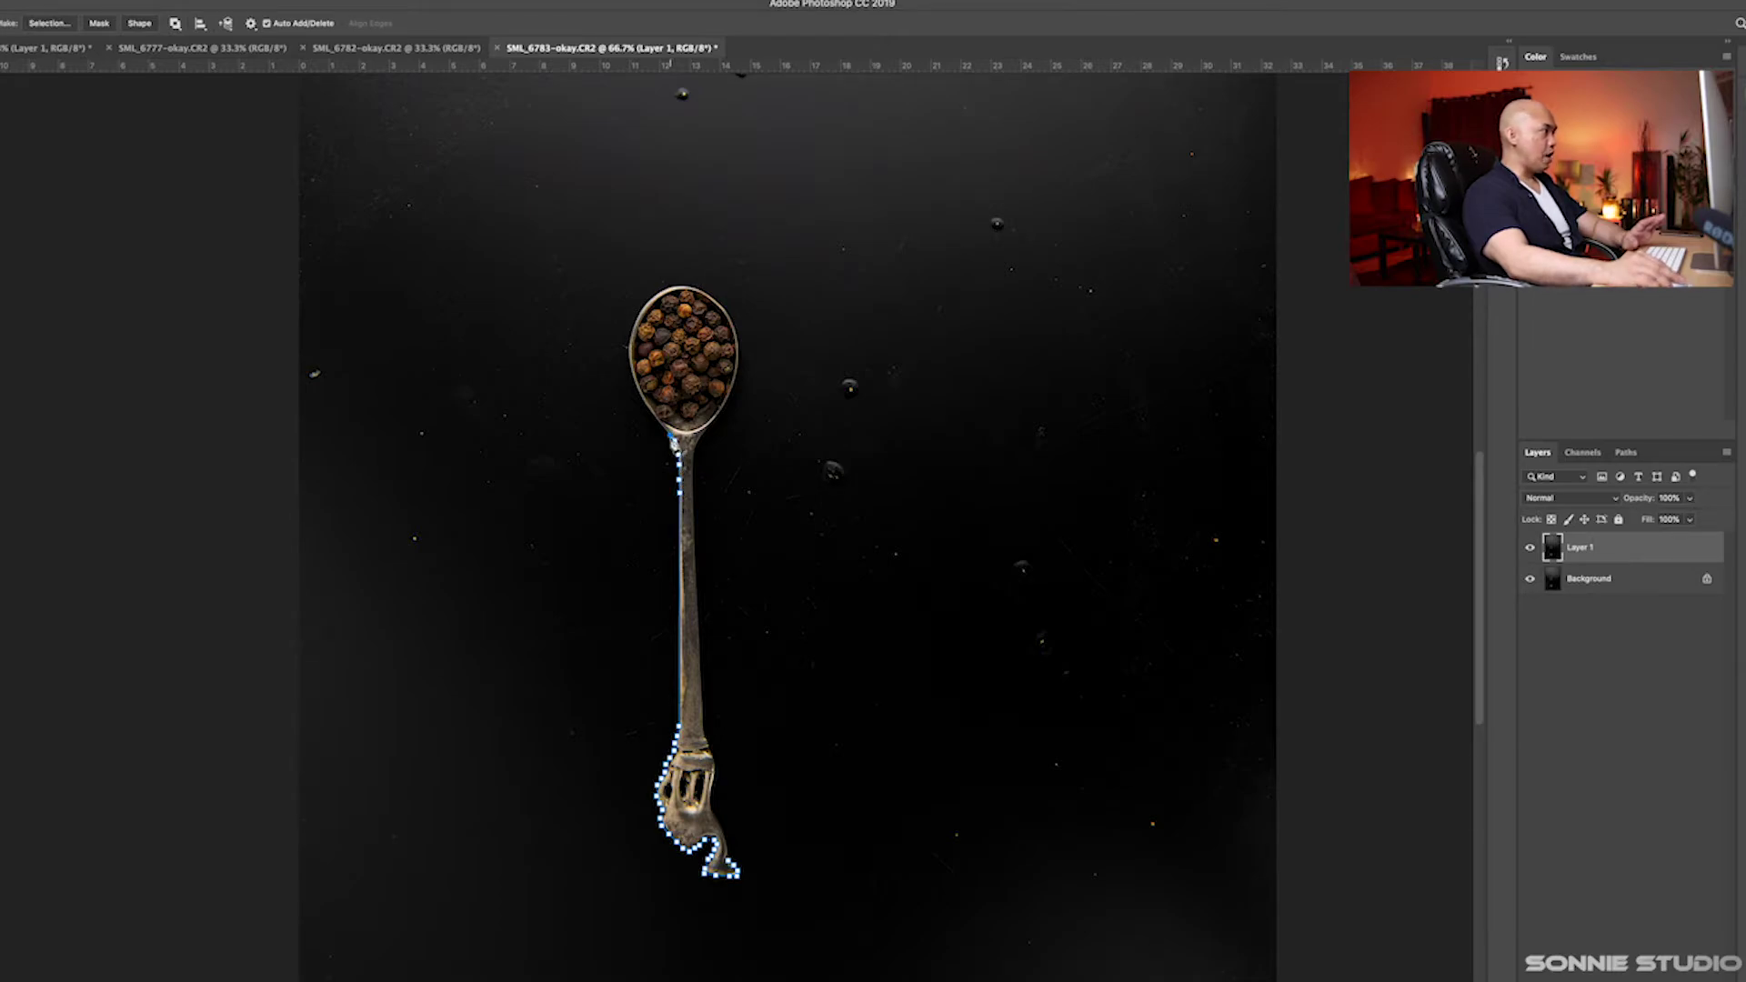
pyautogui.click(668, 434)
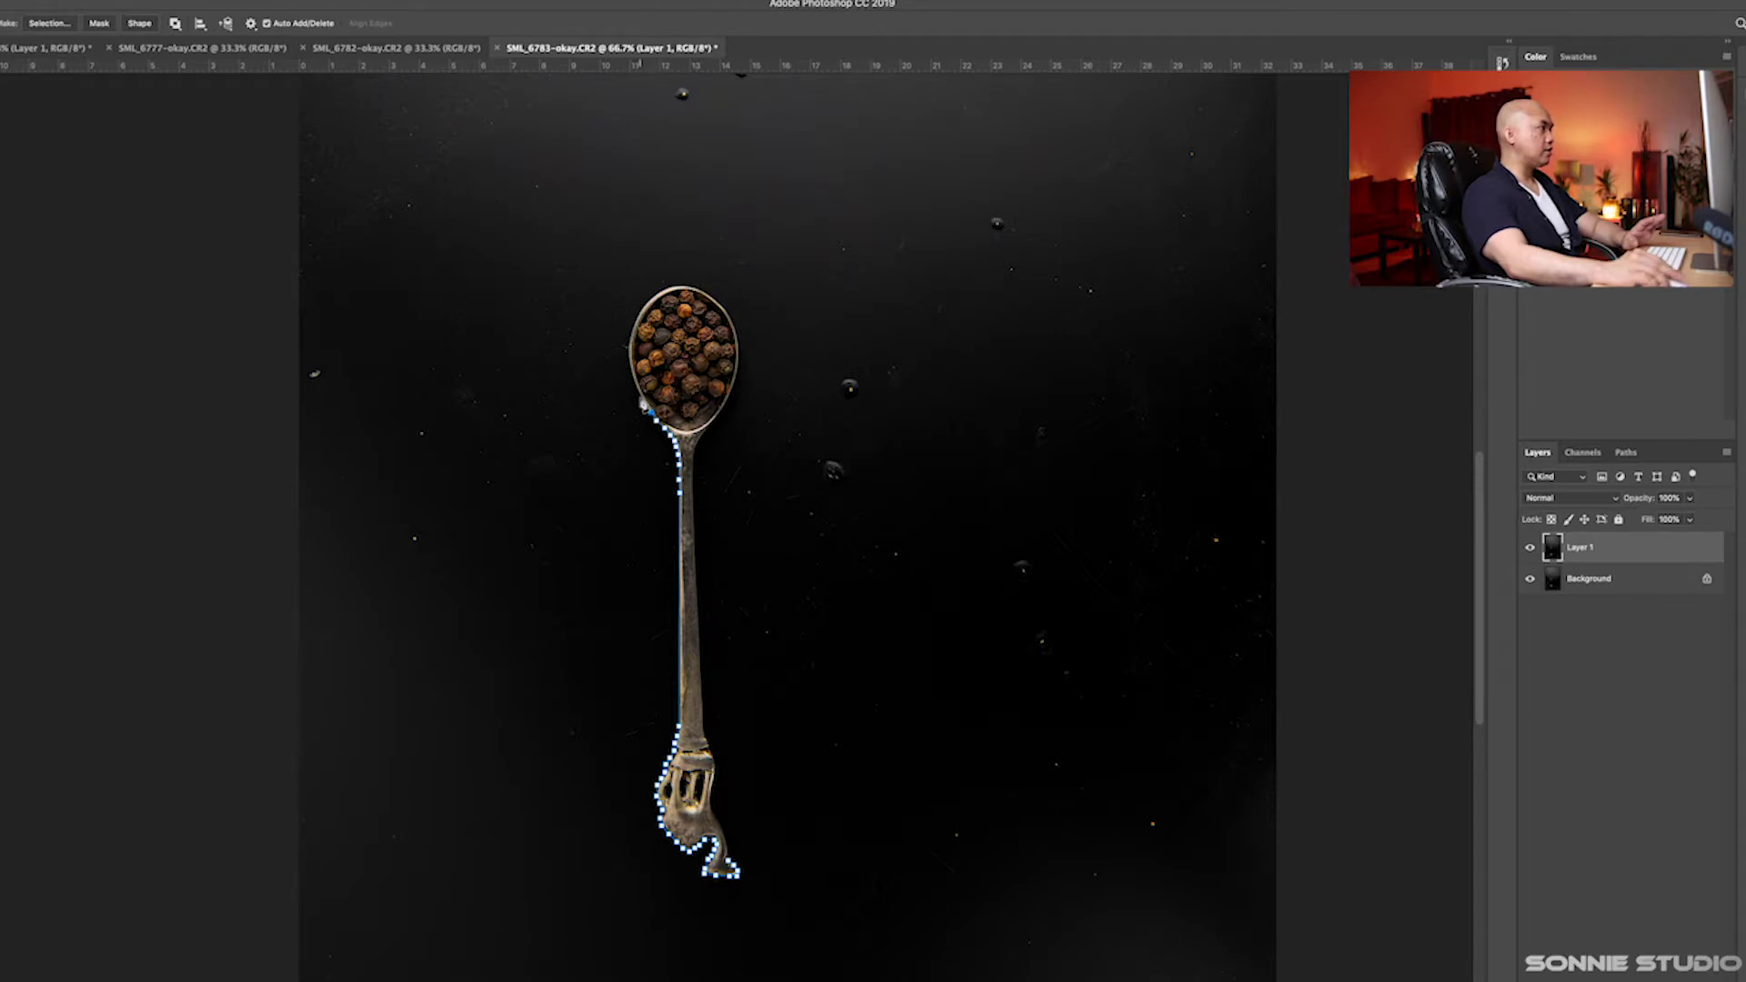
pyautogui.click(656, 294)
pyautogui.click(736, 334)
pyautogui.click(715, 420)
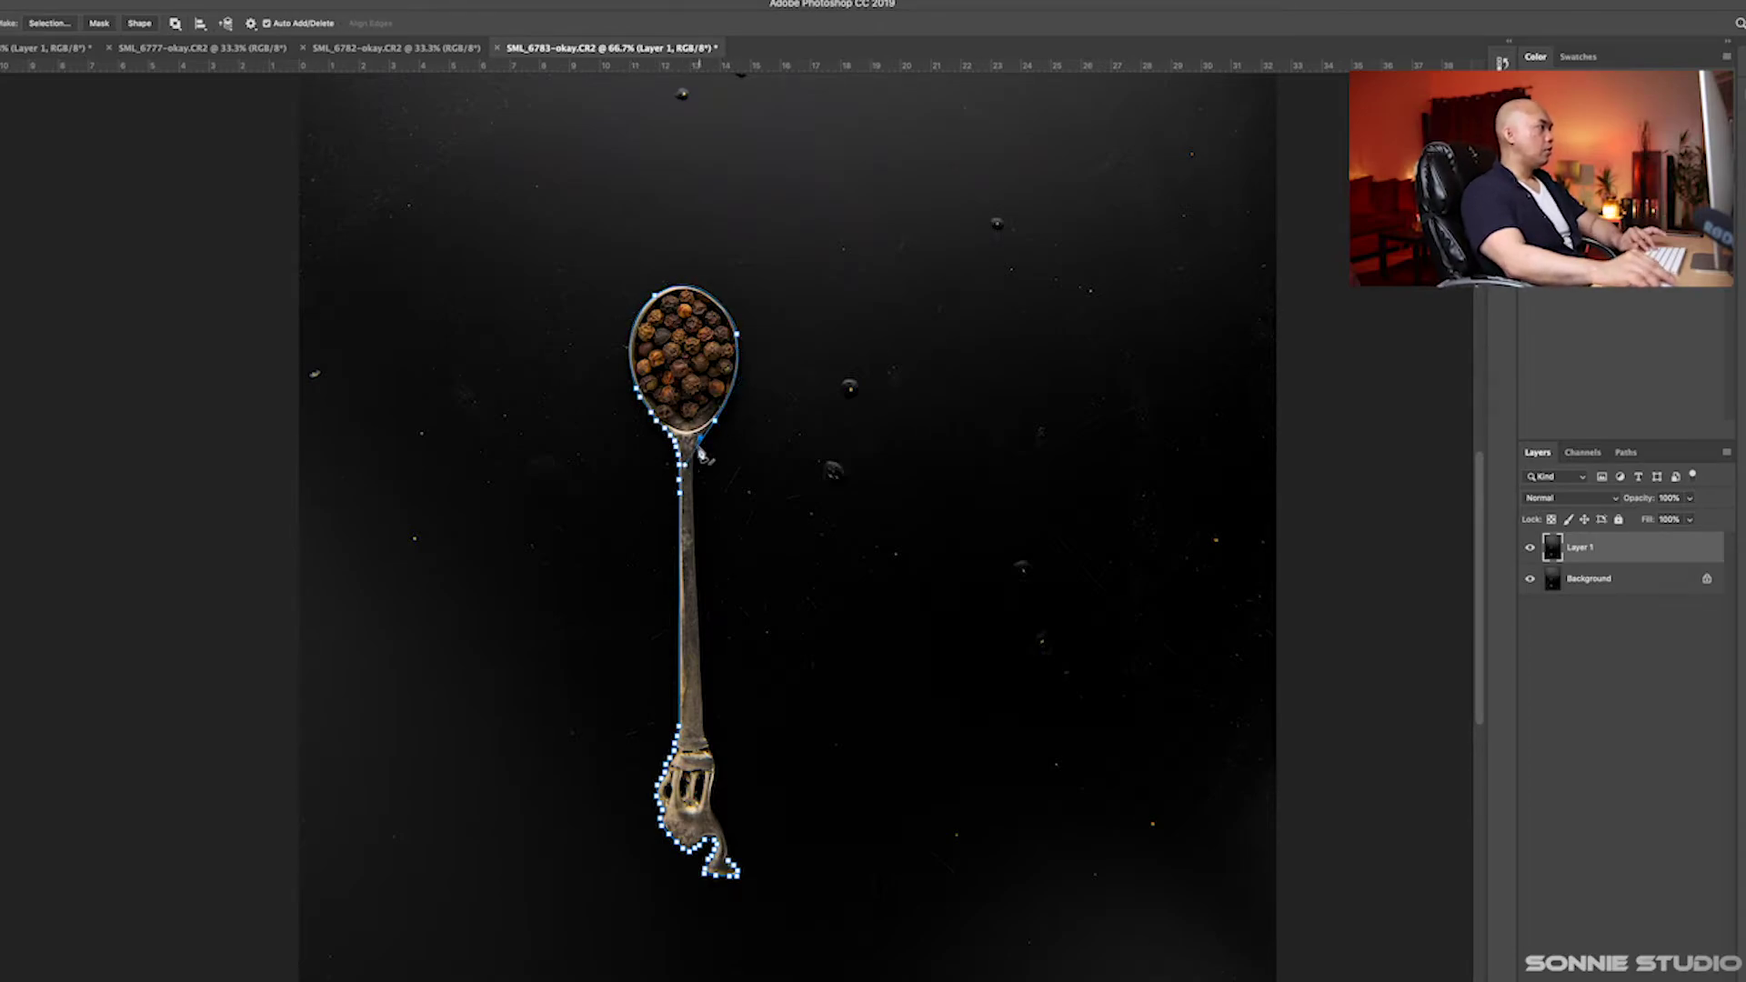
pyautogui.click(701, 689)
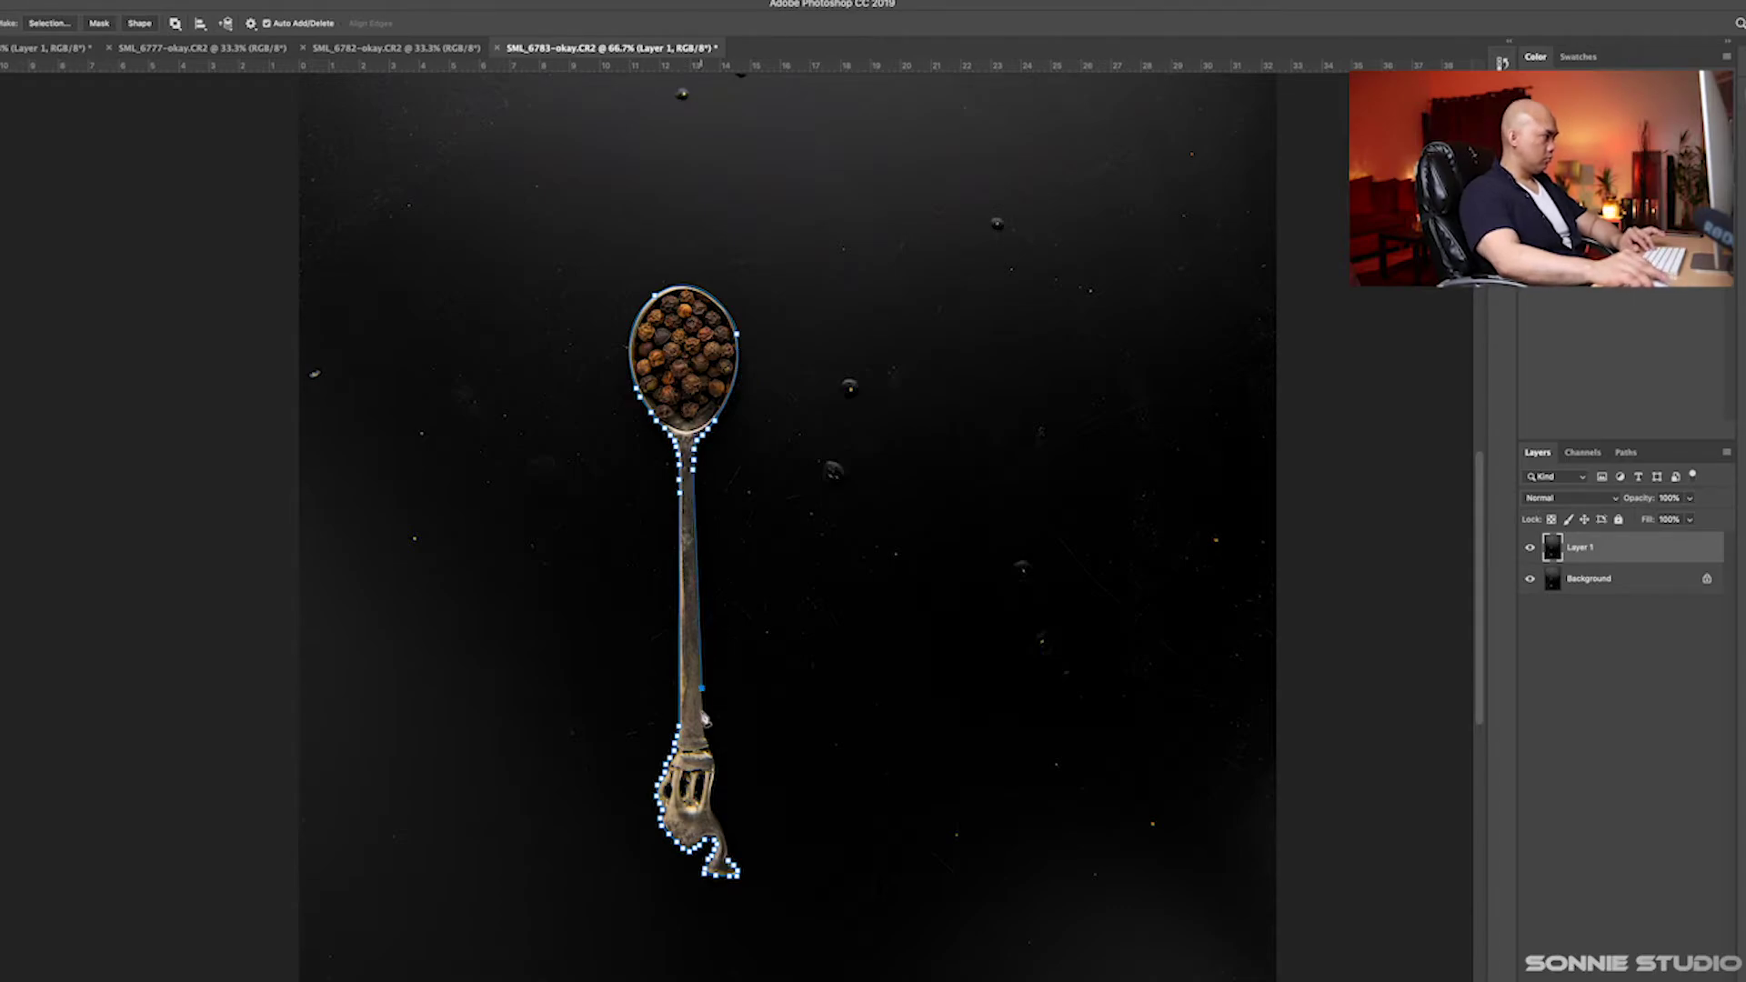
pyautogui.click(711, 753)
pyautogui.click(726, 841)
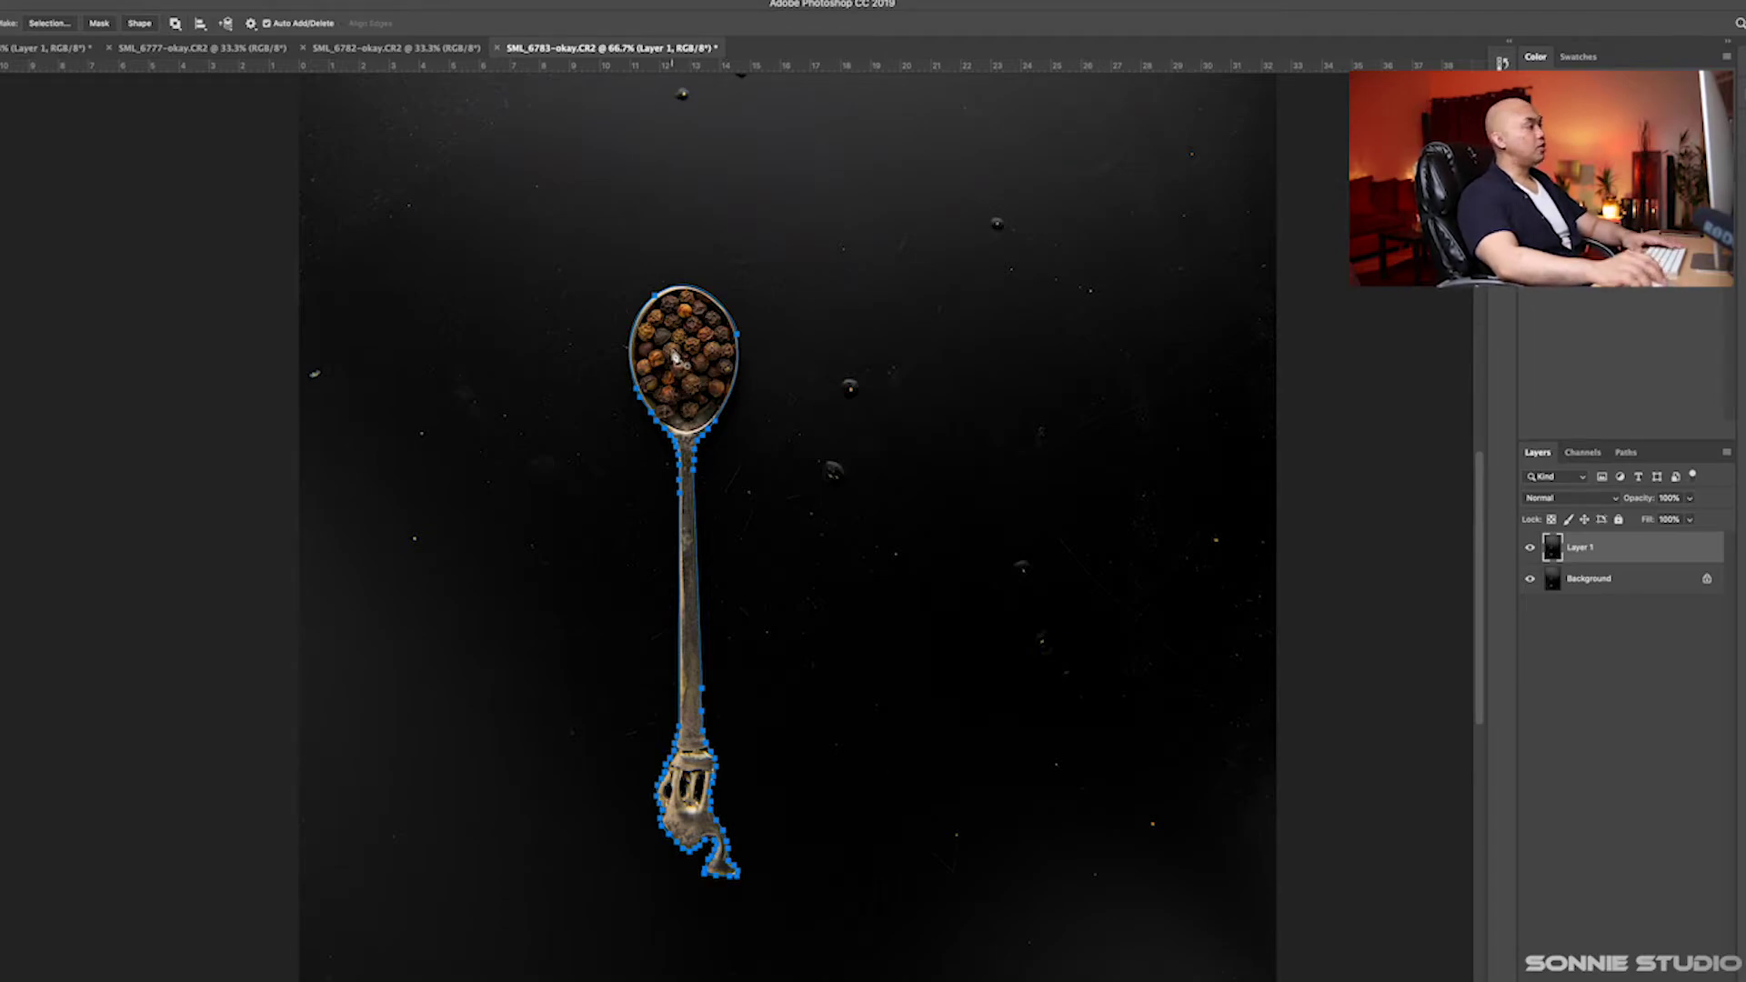
pyautogui.rightClick(674, 357)
pyautogui.click(726, 419)
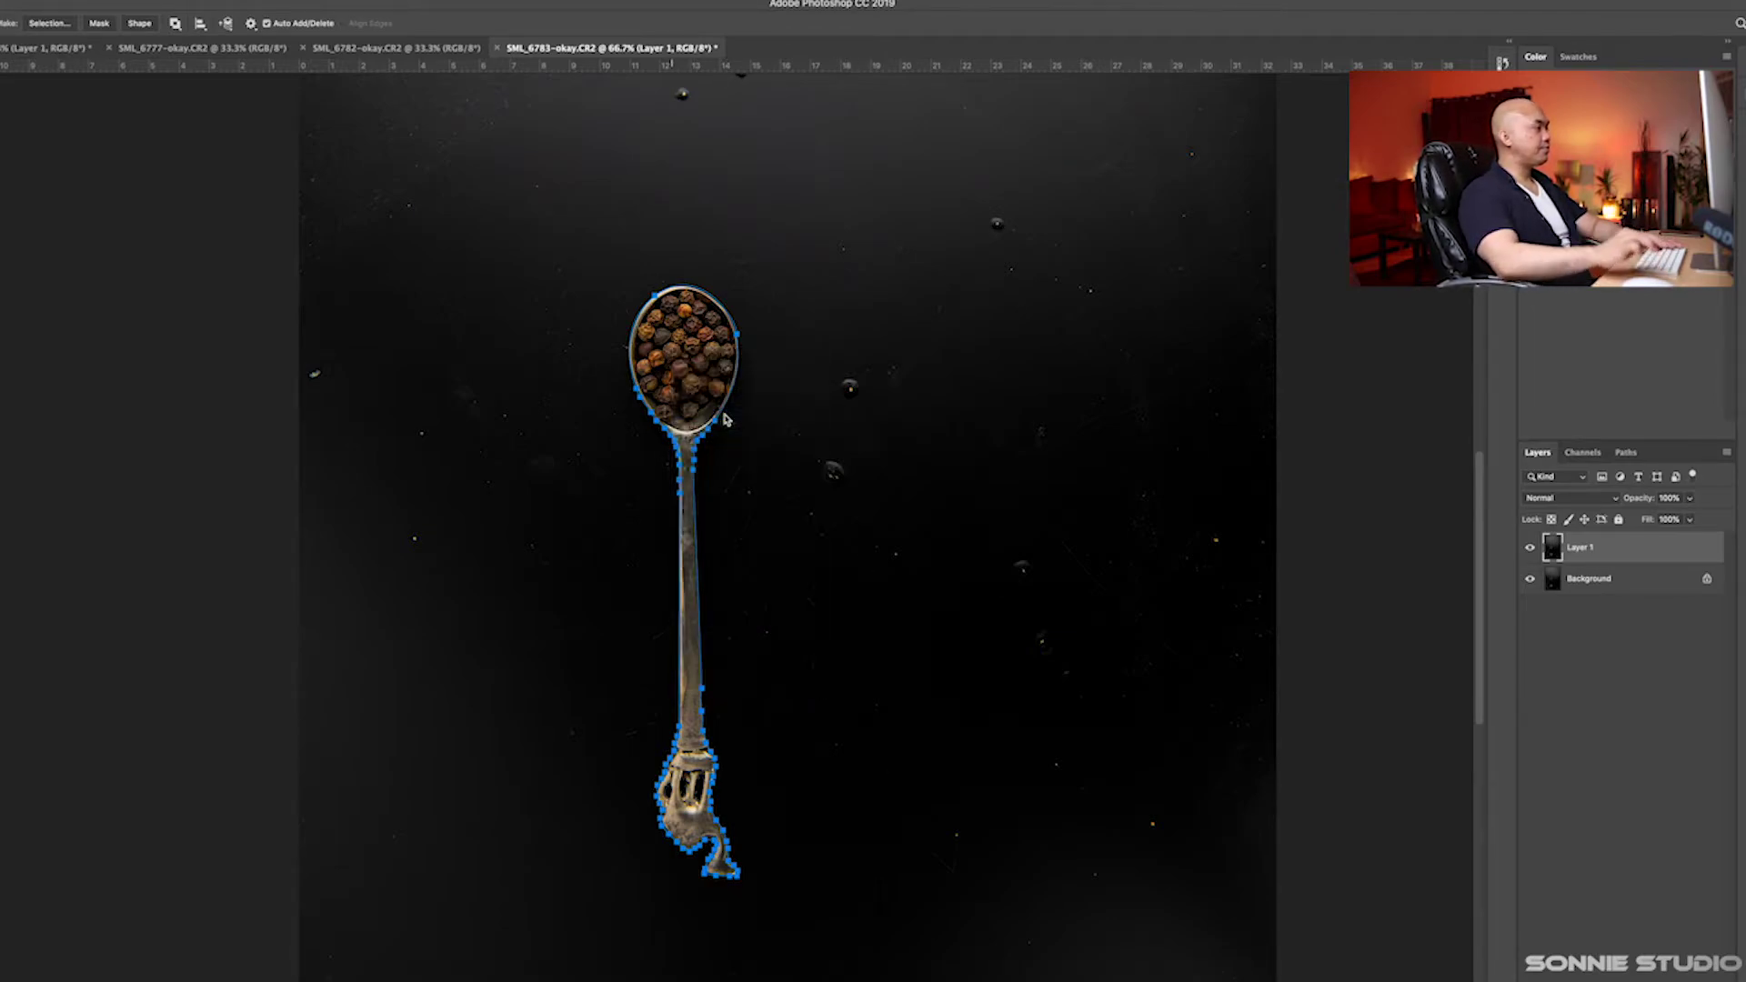
# Copy the selected peppercorn spoon onto its own layer and check the cut-out
pyautogui.press('Return')
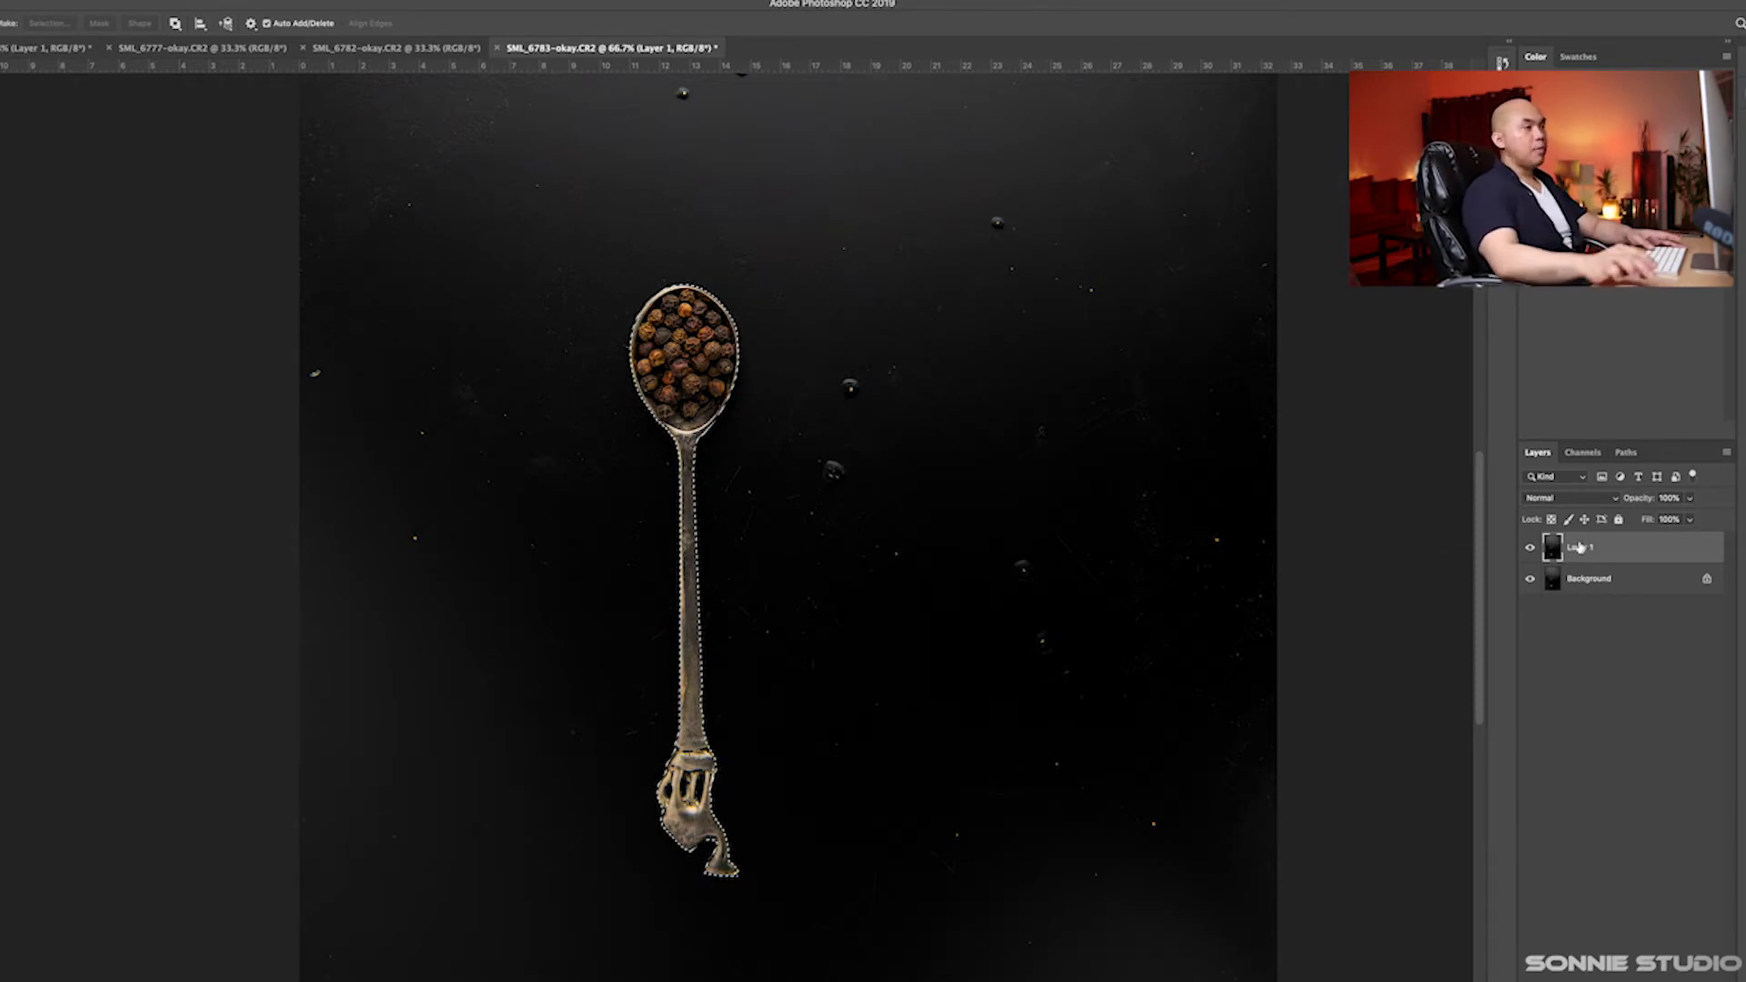
pyautogui.hotkey('ctrl', 'j')
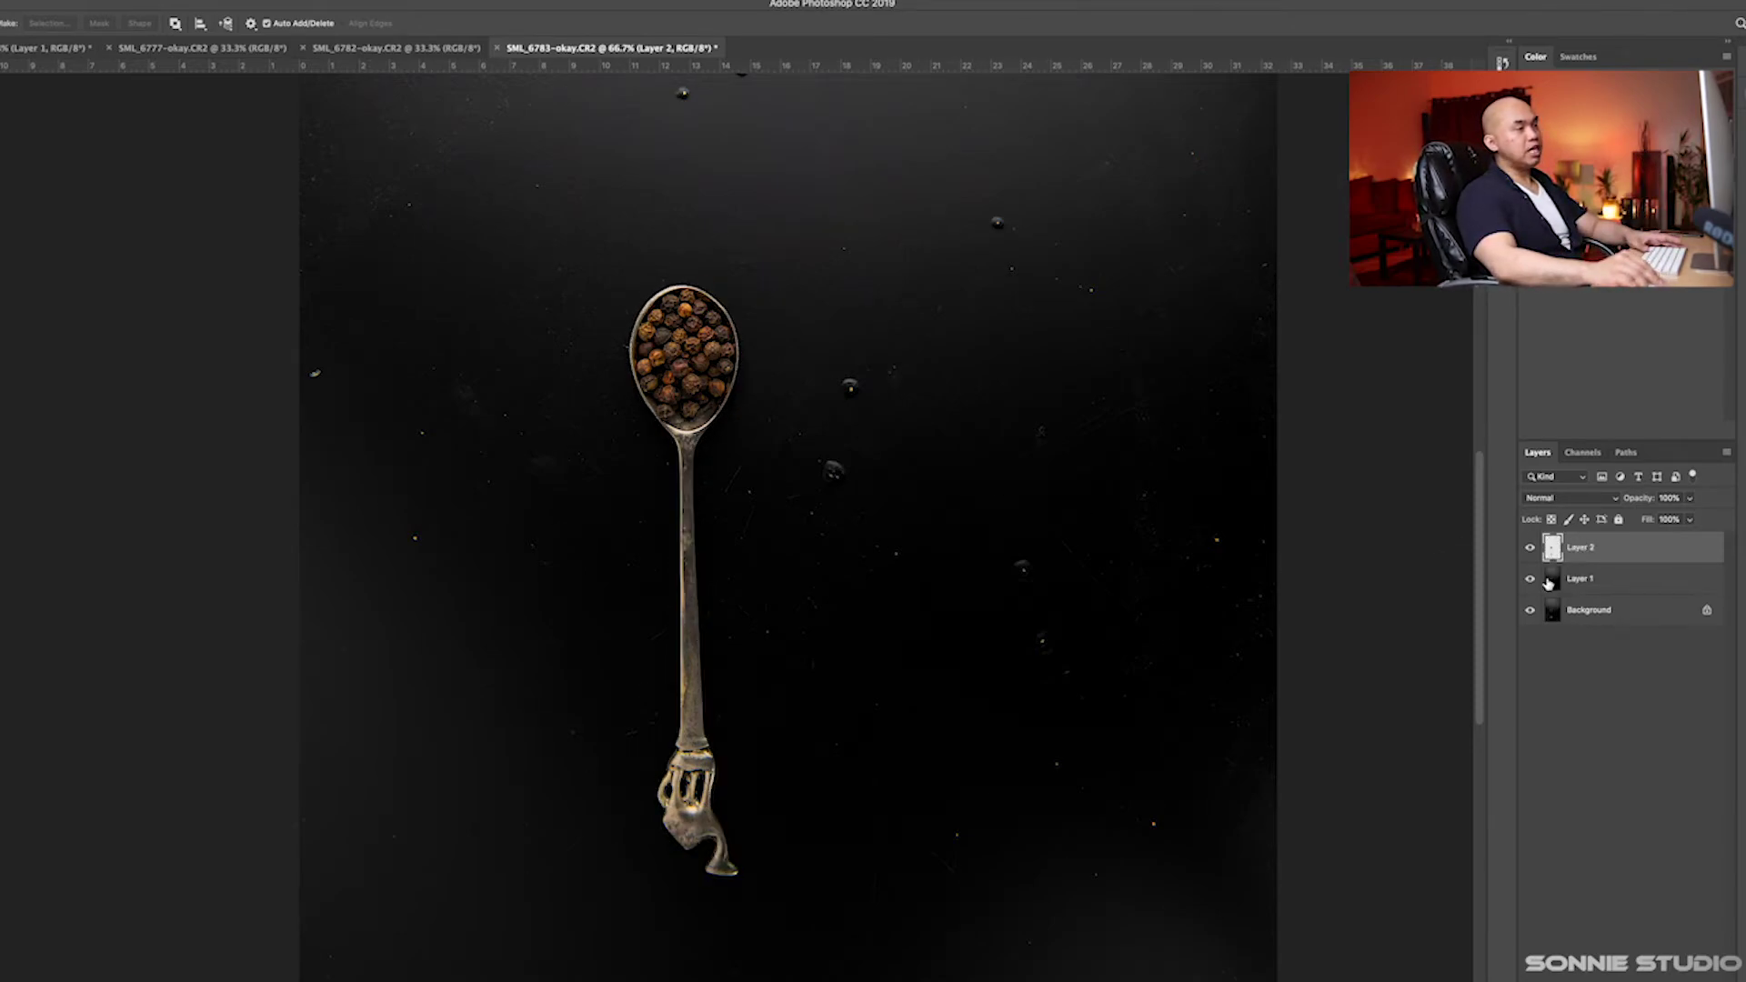
pyautogui.moveTo(1530, 578); pyautogui.dragTo(1529, 610)
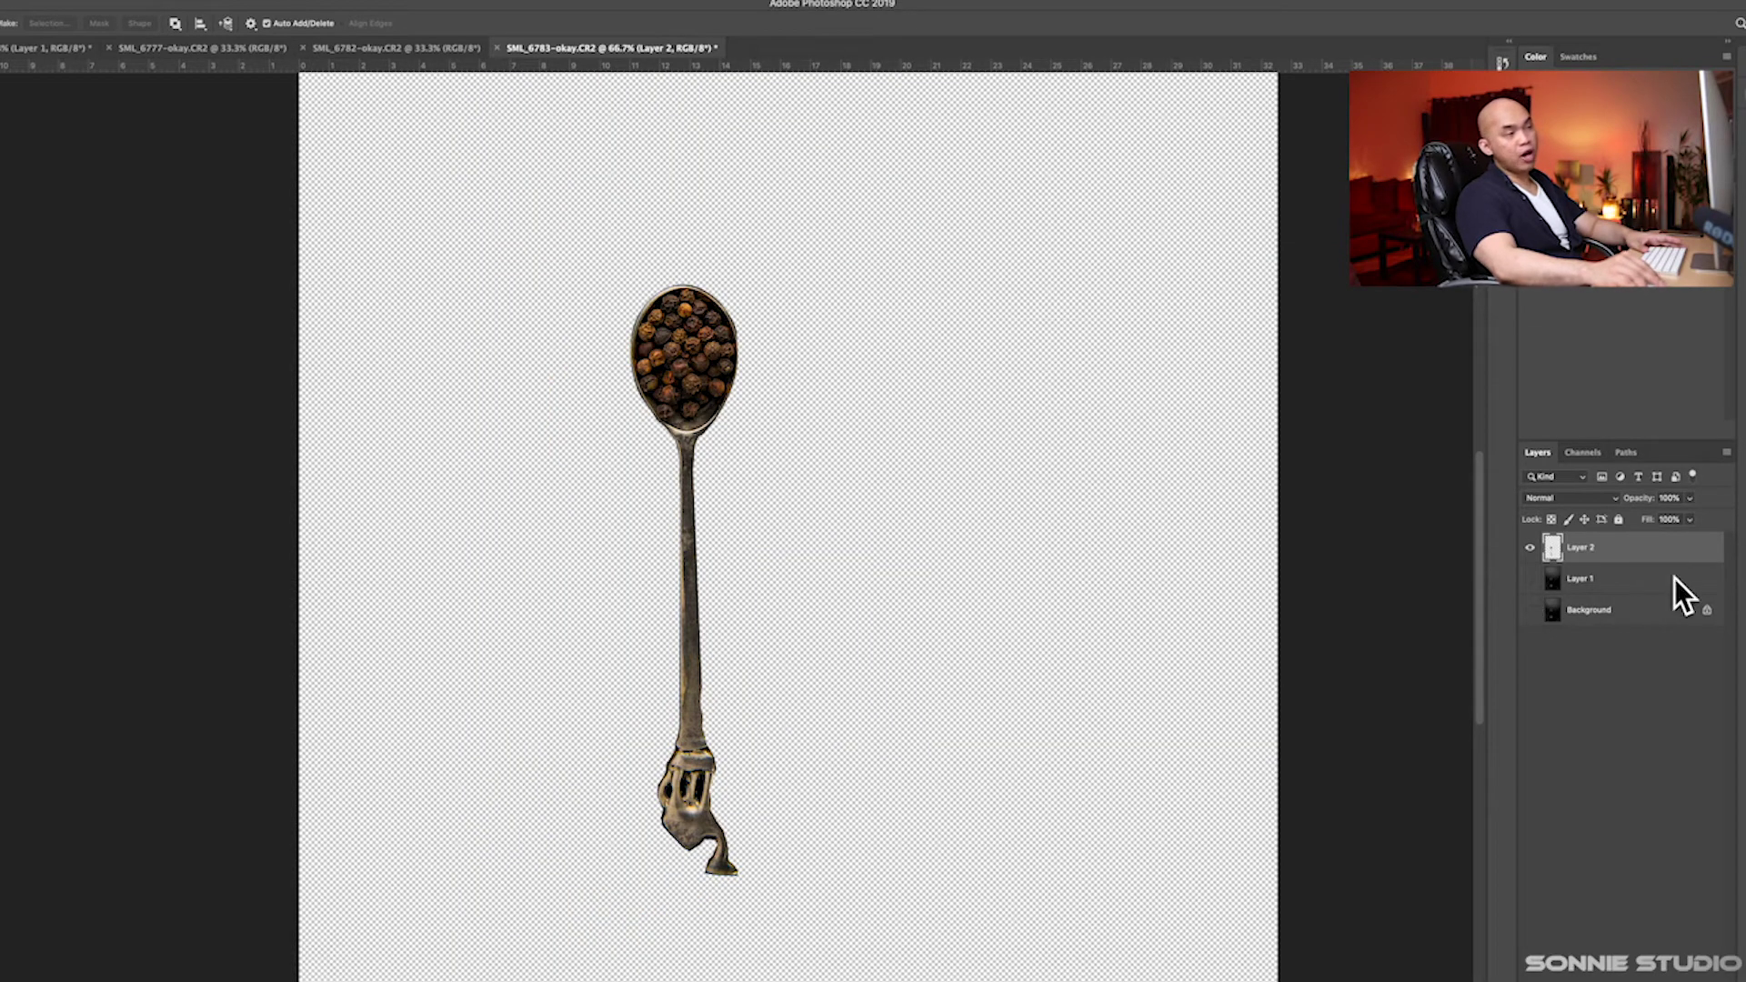
pyautogui.click(1615, 587)
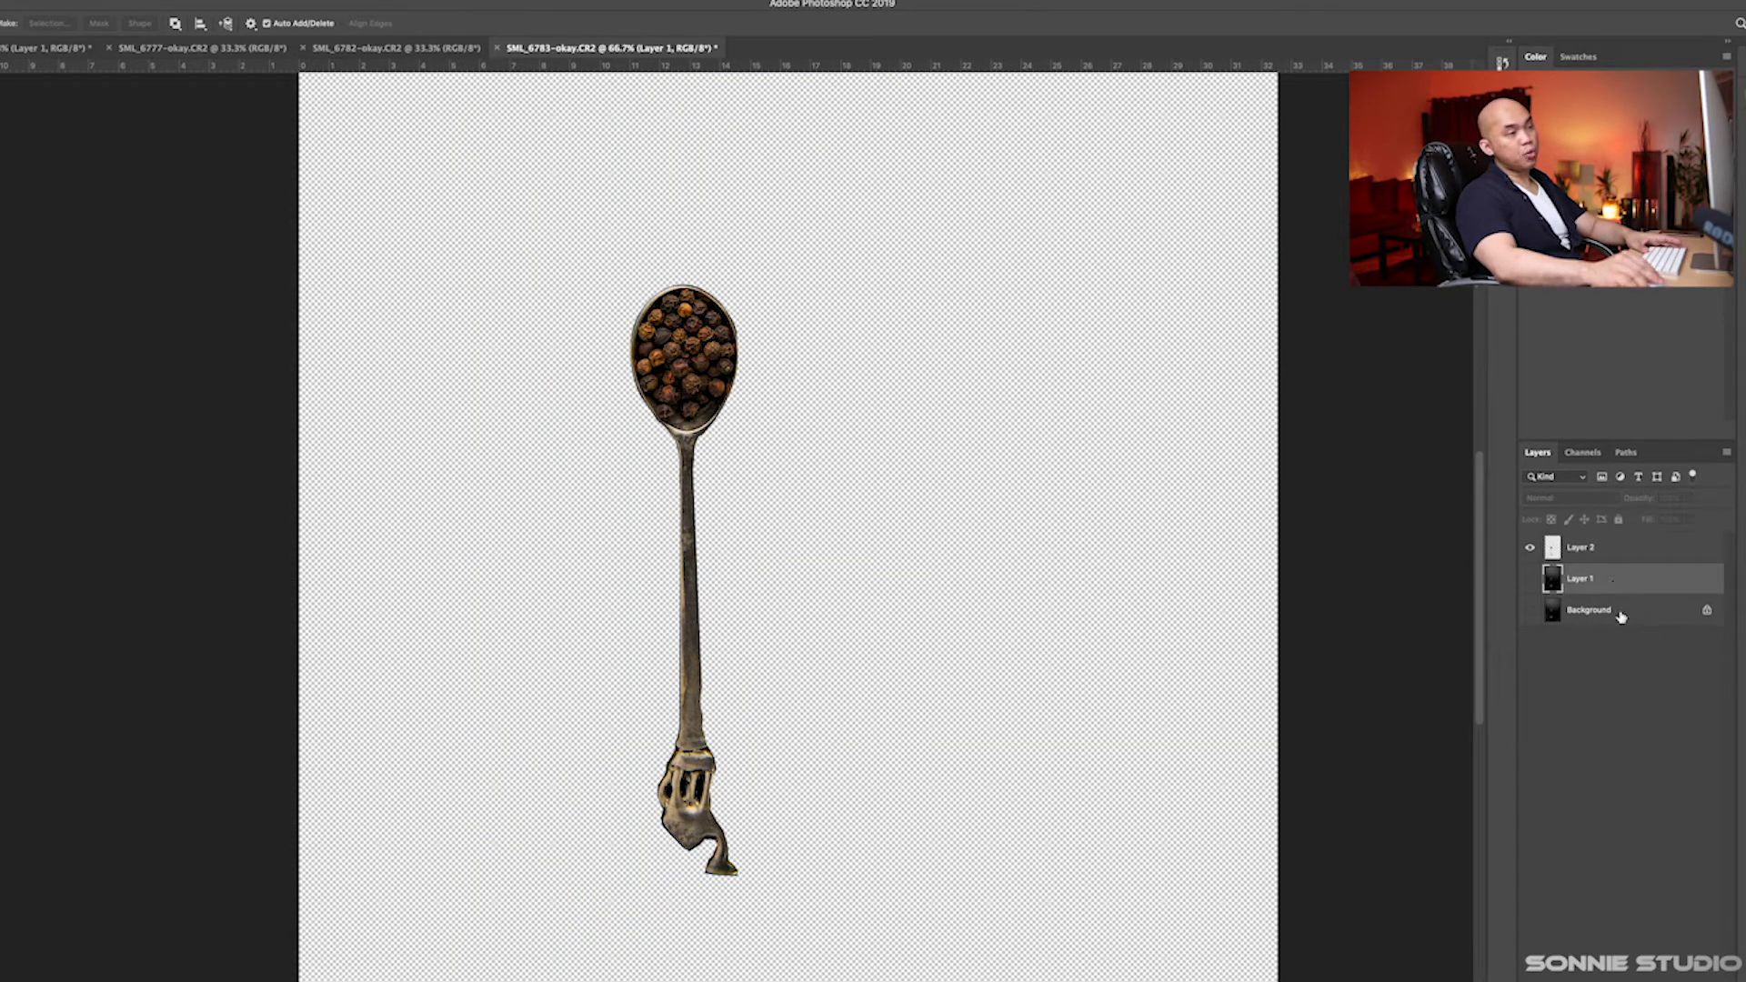
pyautogui.click(1620, 616)
pyautogui.click(1608, 582)
pyautogui.click(1602, 550)
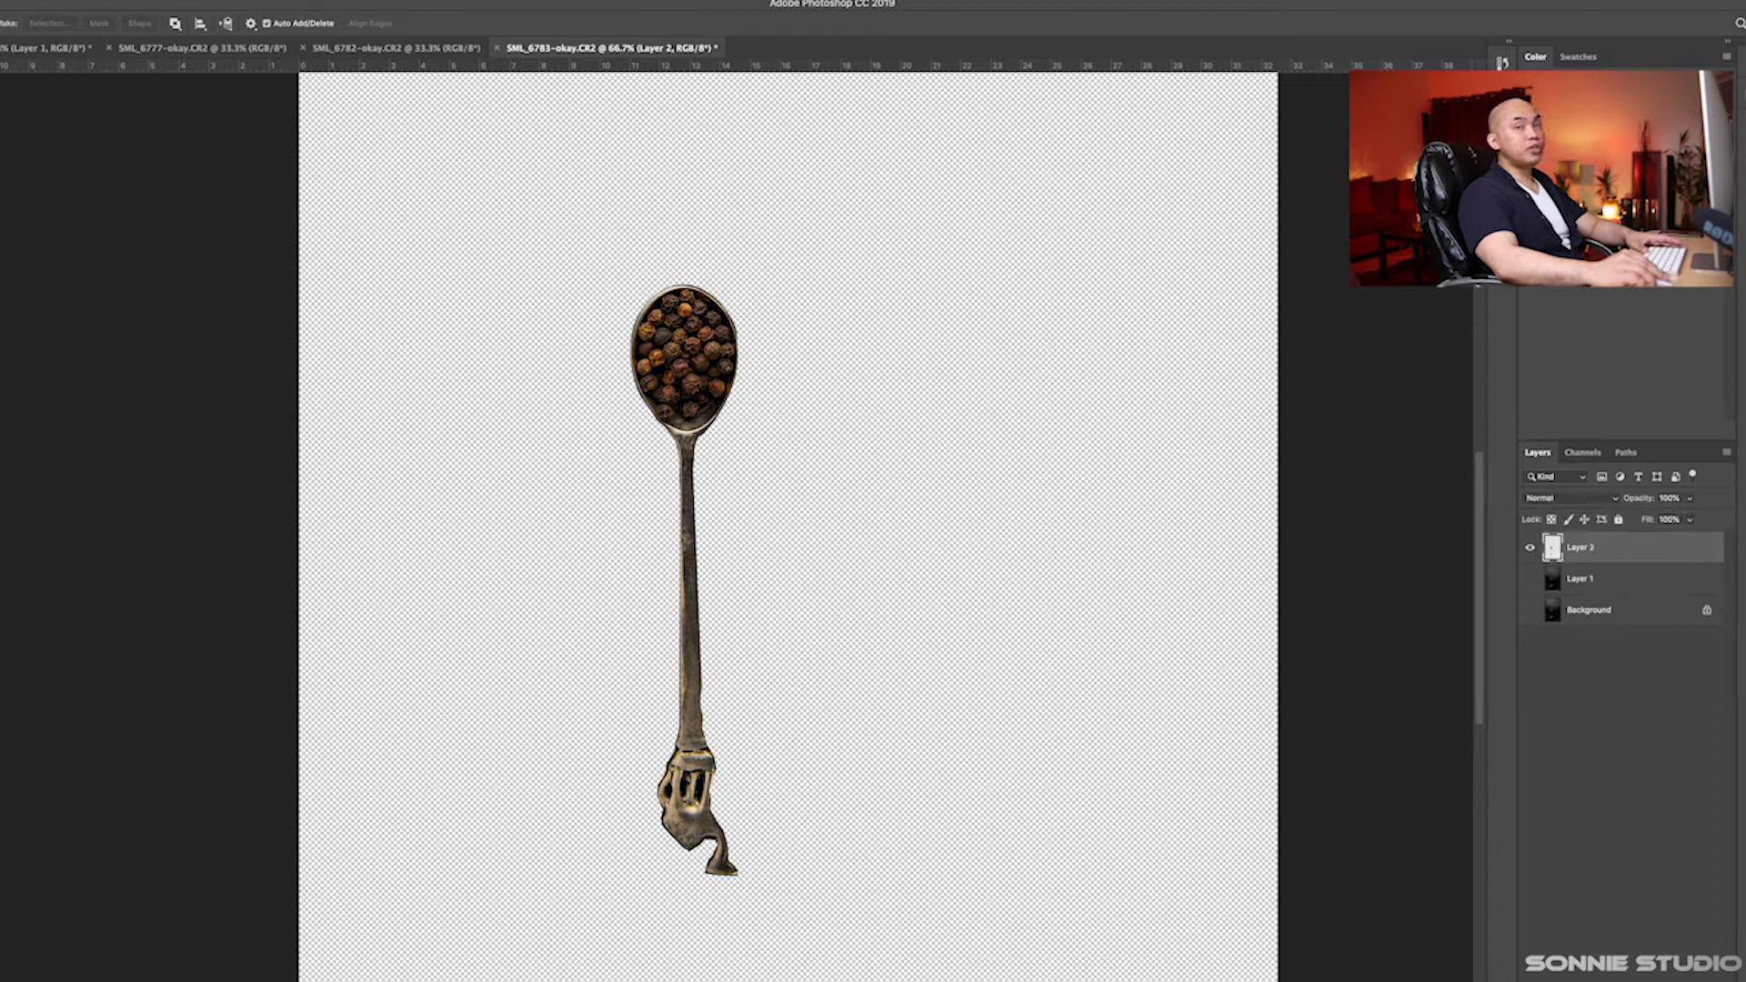
# Move the peppercorn spoon cut-out into the starry background, in the lower middle
pyautogui.press('v')
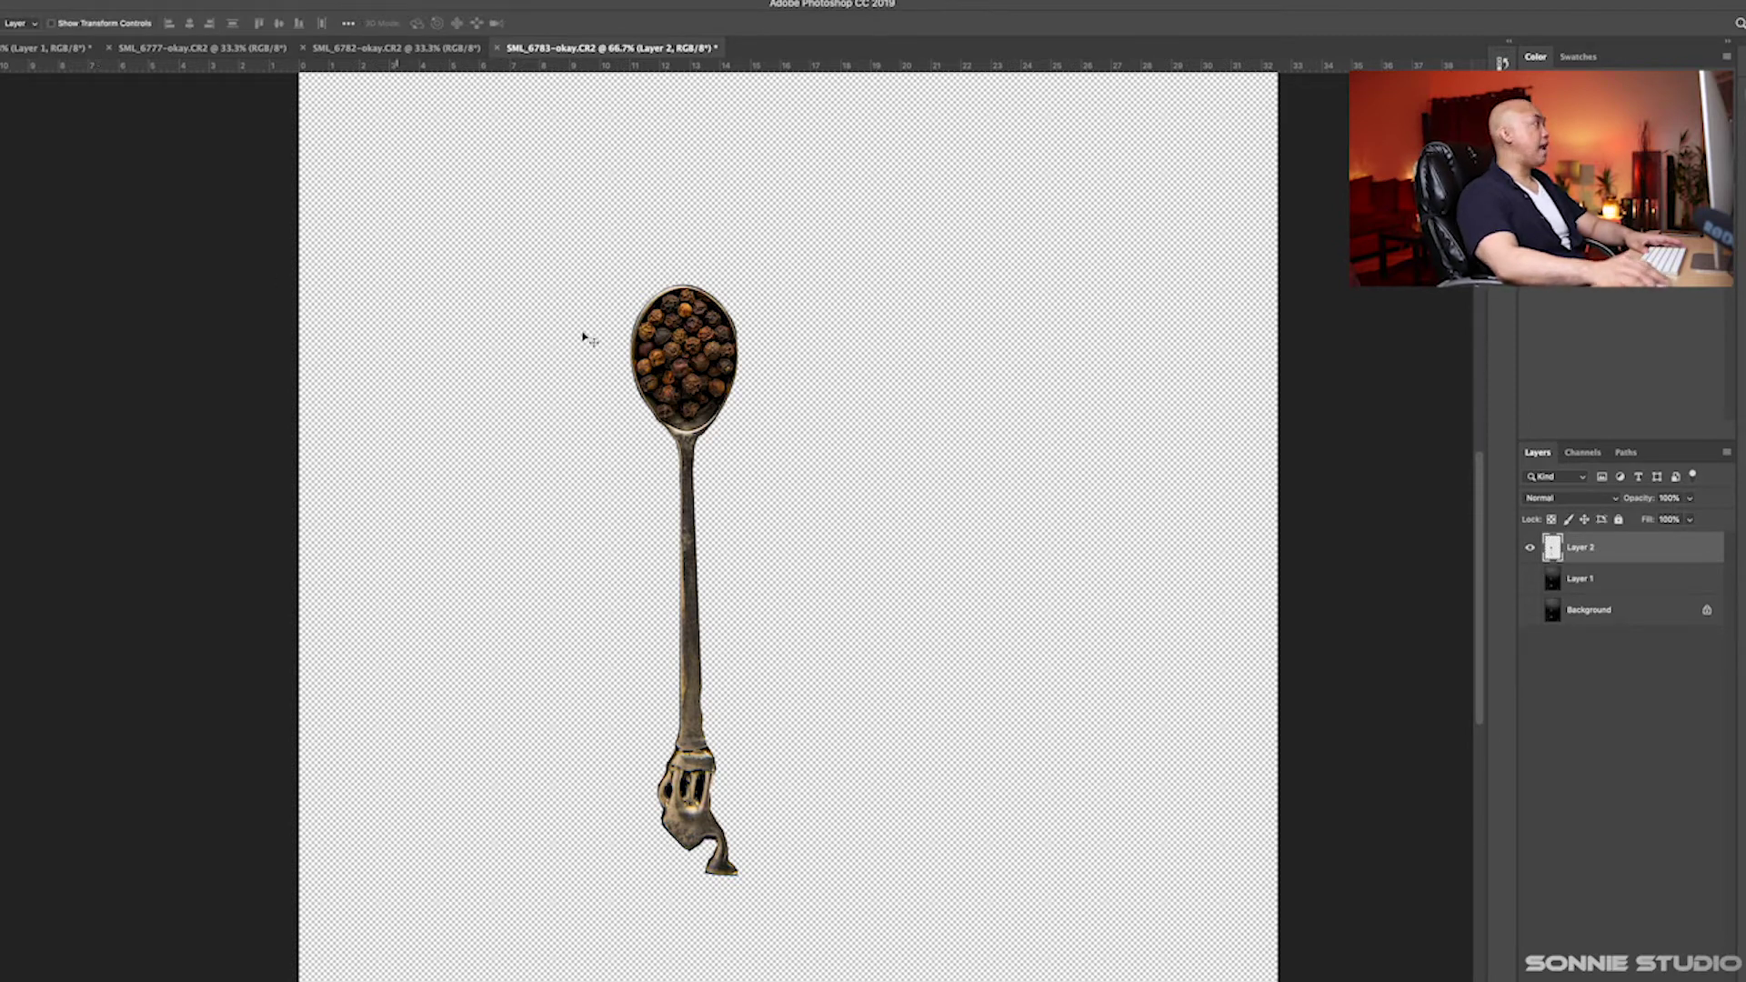
pyautogui.moveTo(677, 344); pyautogui.dragTo(602, 308)
pyautogui.hotkey('ctrl', 'Tab')
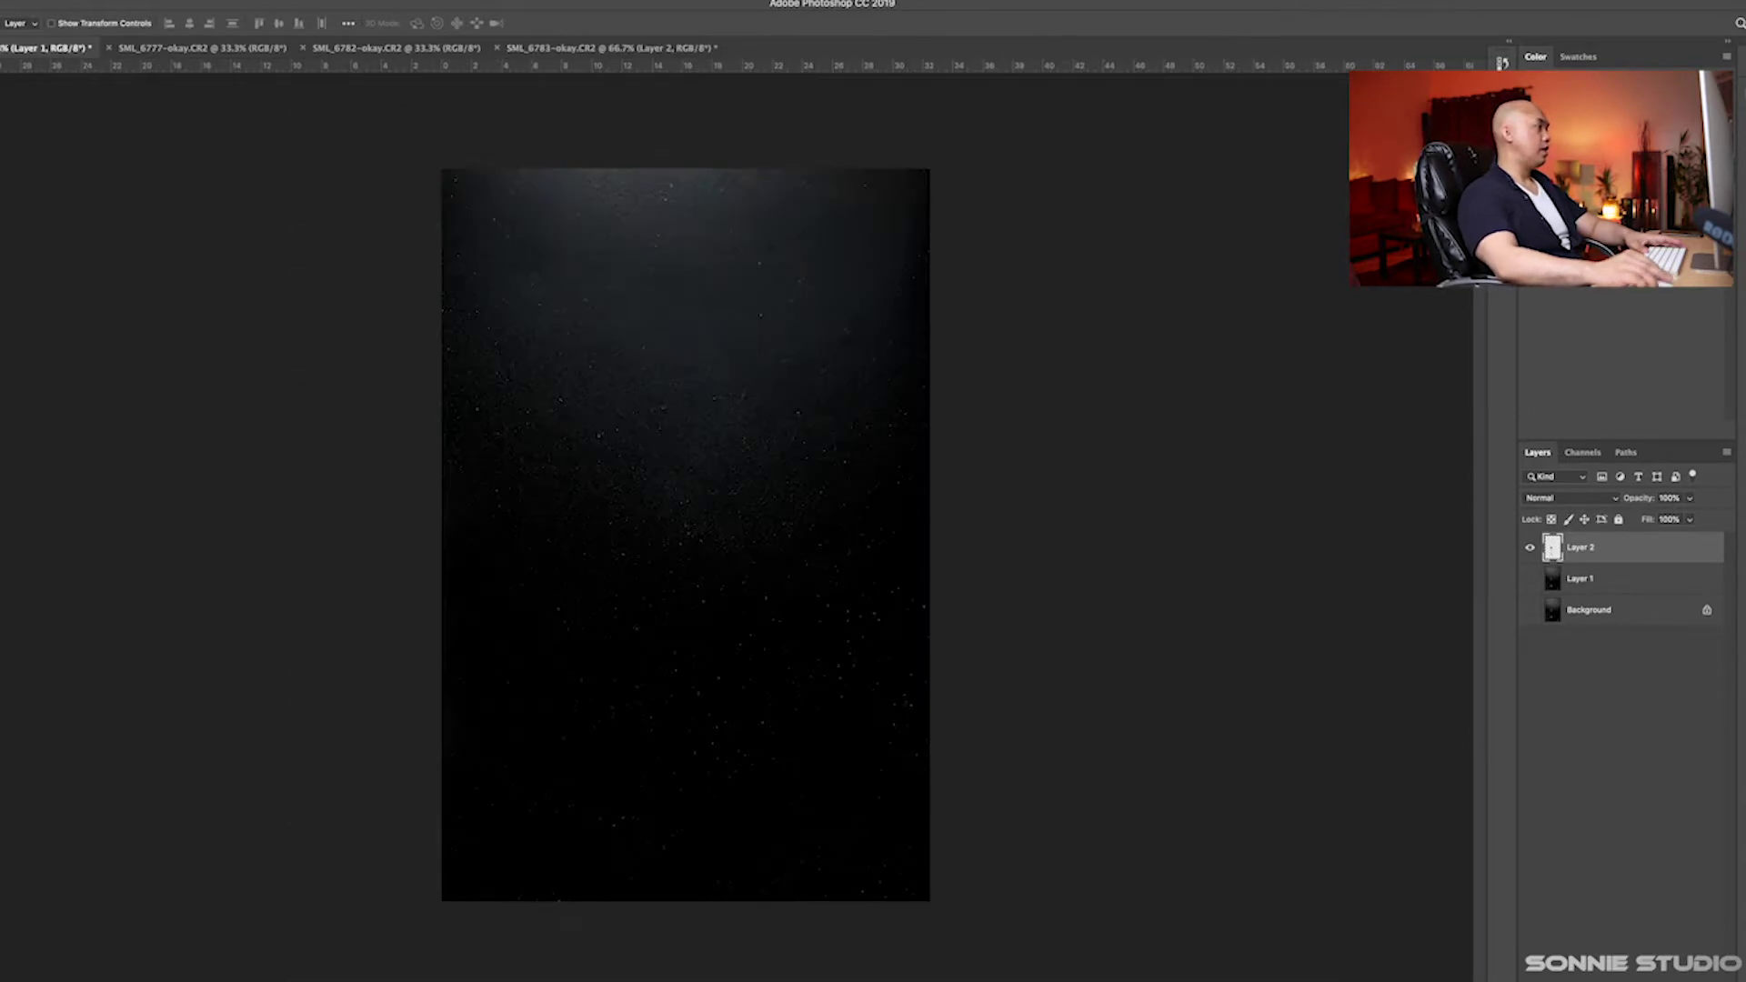
pyautogui.hotkey('ctrl', 'v')
pyautogui.moveTo(583, 279); pyautogui.dragTo(751, 596)
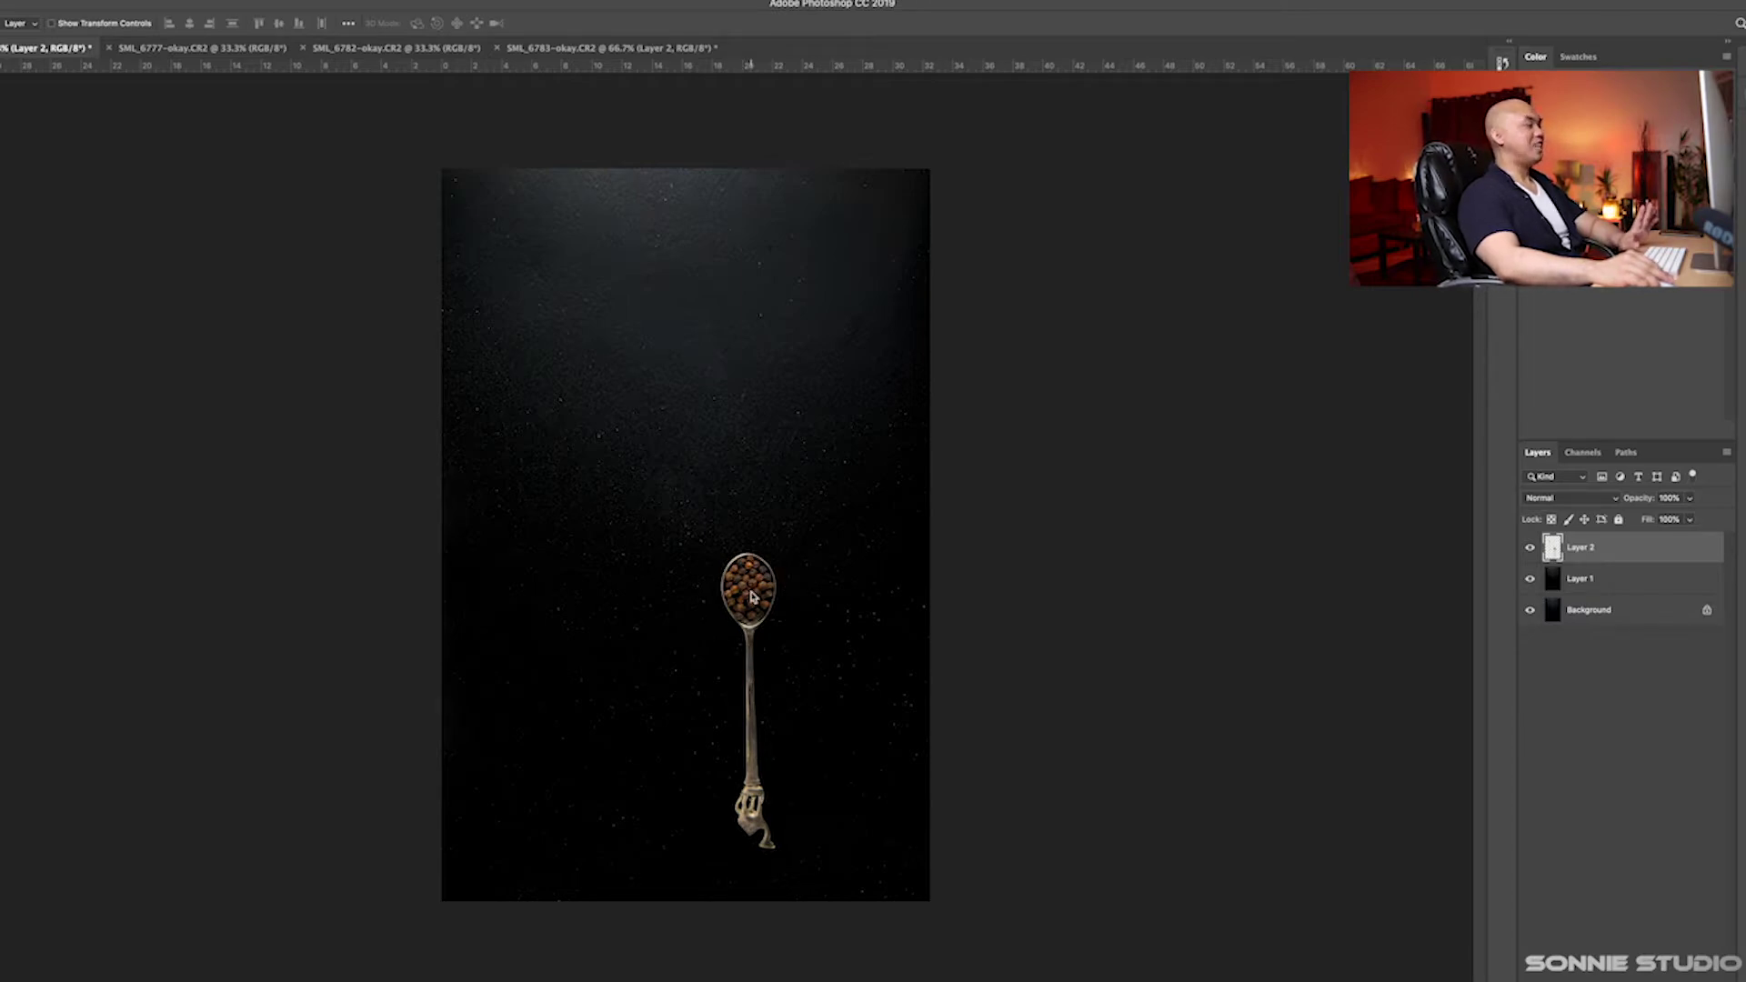
pyautogui.hotkey('ctrl', 'z')
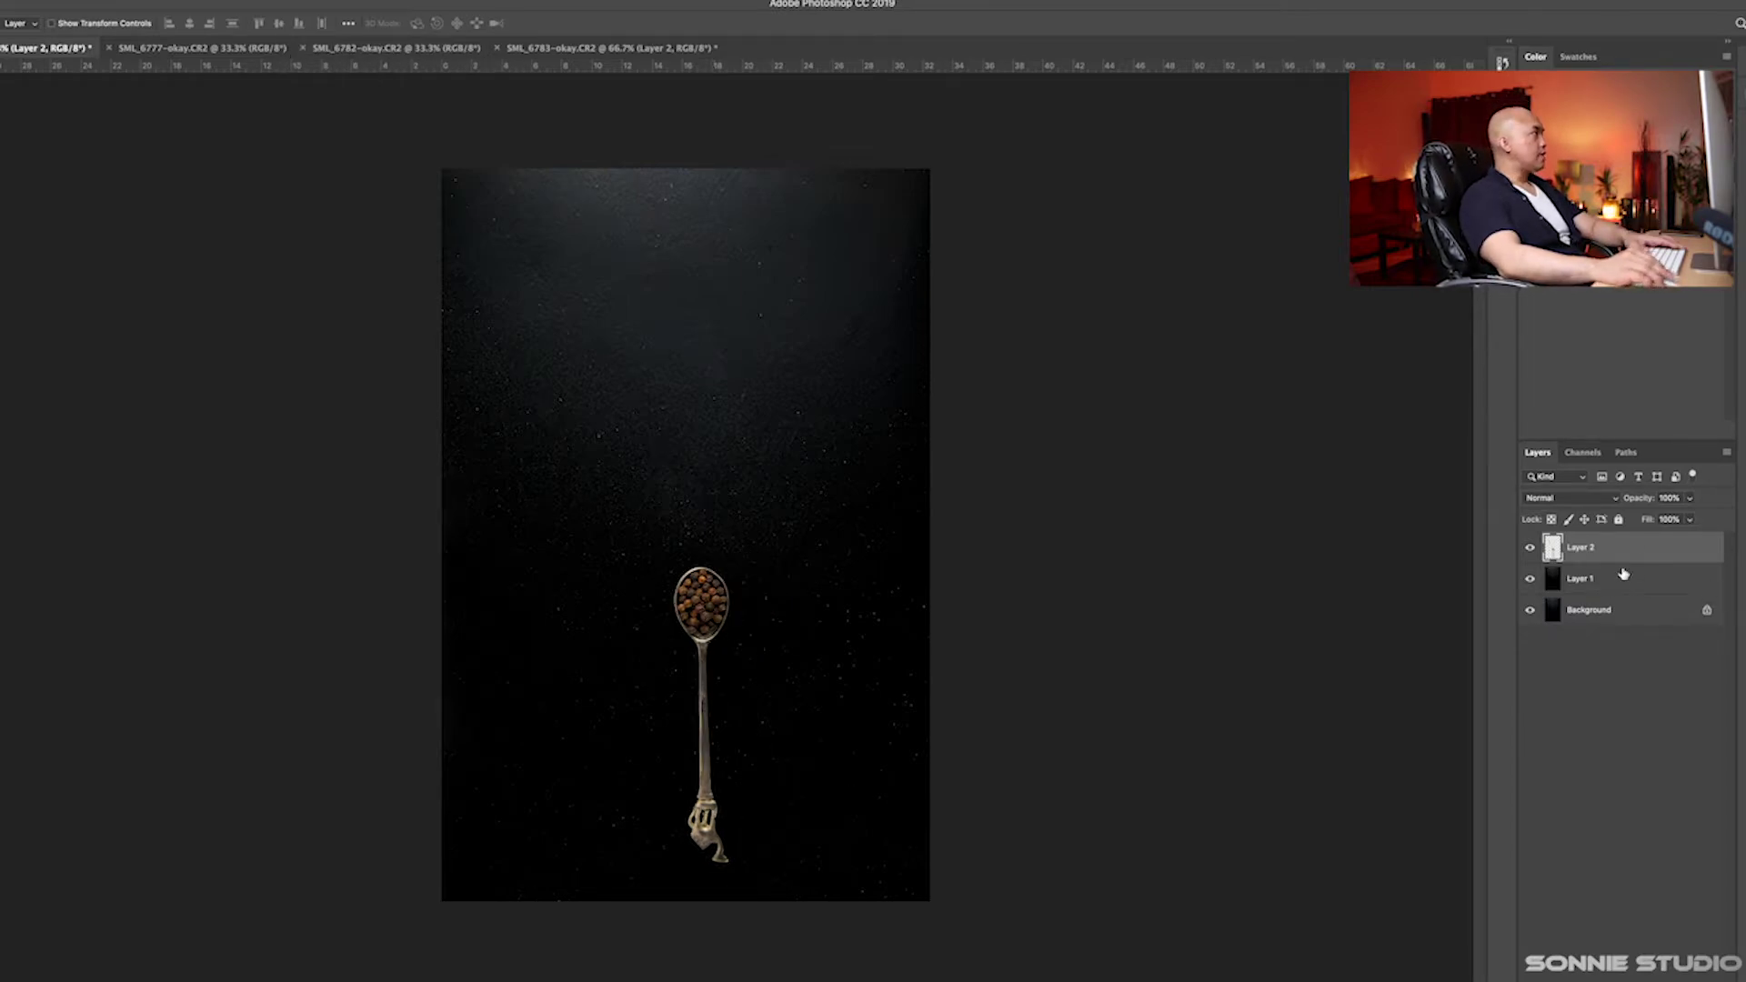
# Cut out the cinnamon spoon from SML_6782 with Select Subject onto its own layer
pyautogui.click(391, 53)
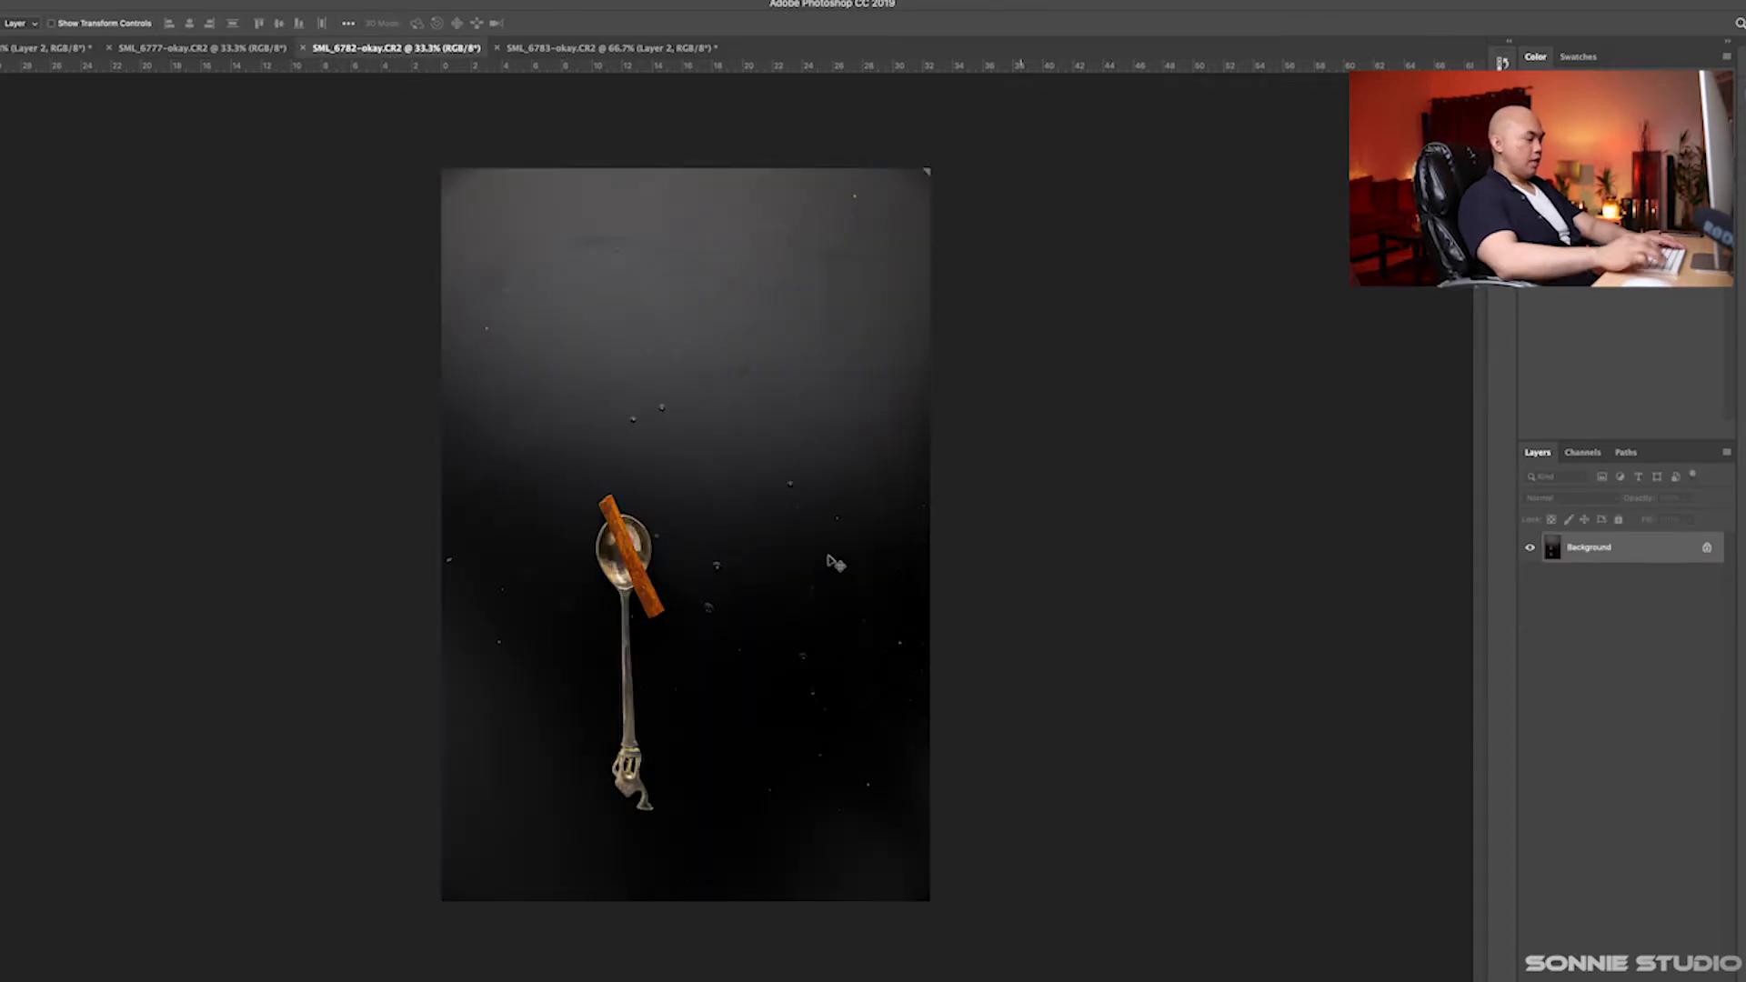
pyautogui.press('super+j')
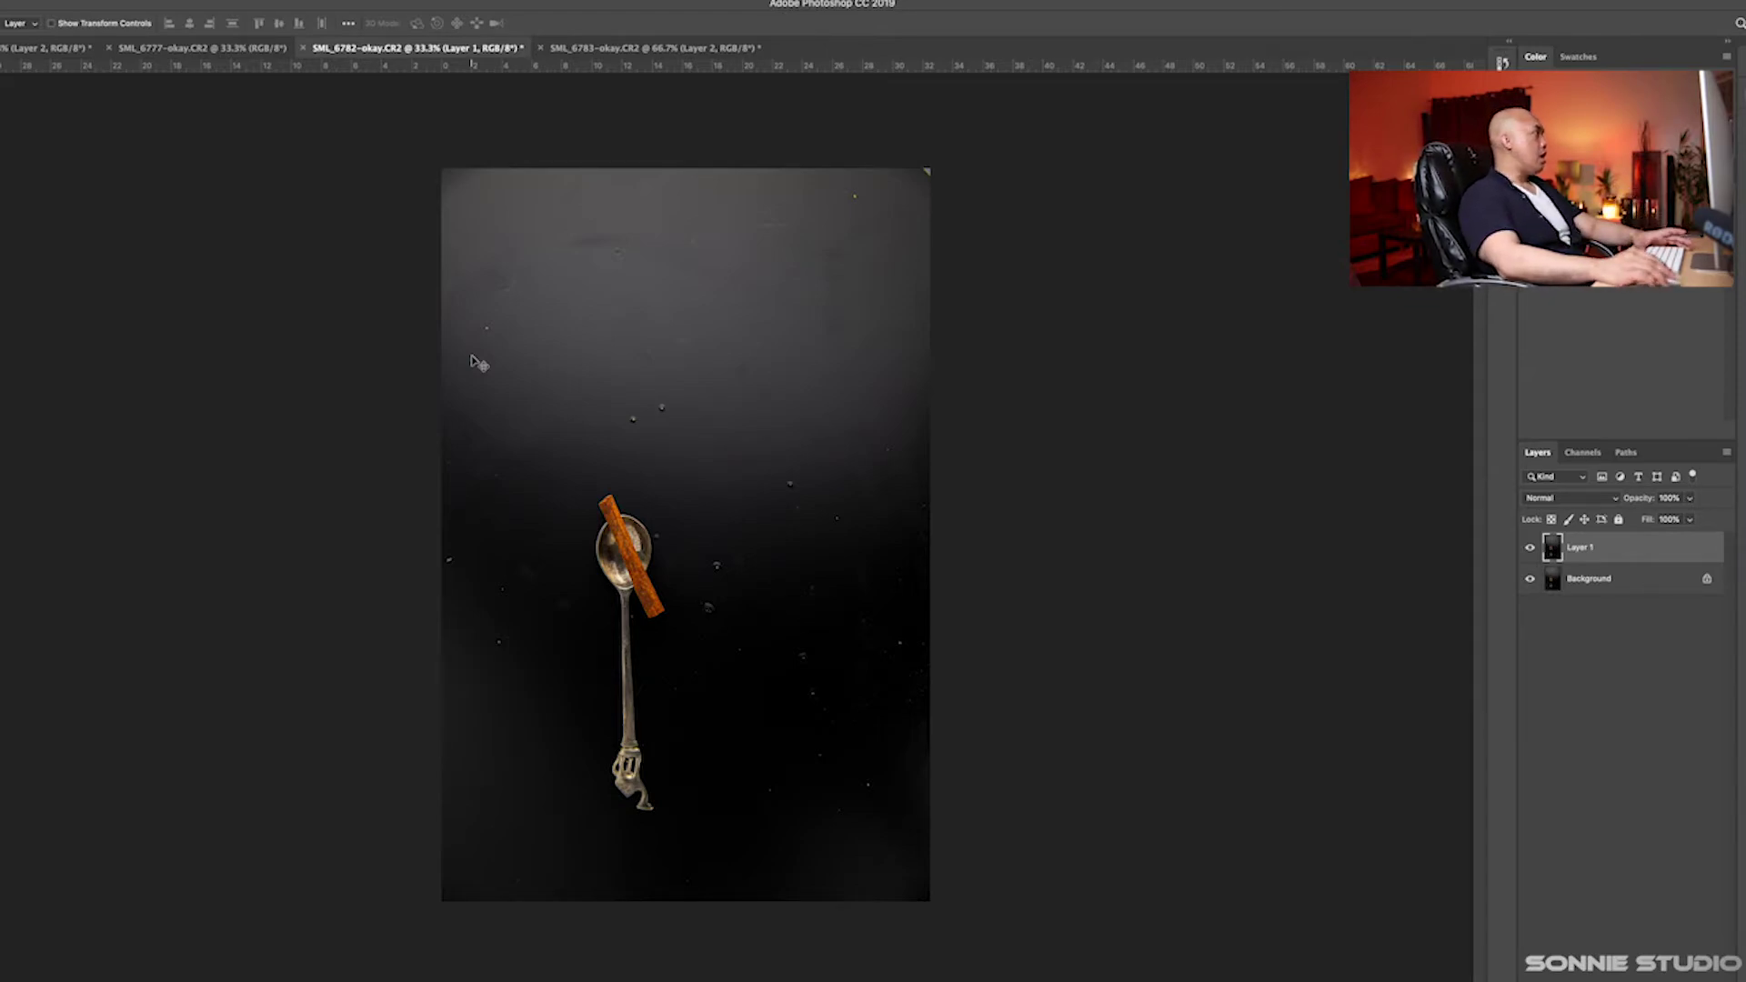
pyautogui.press('w')
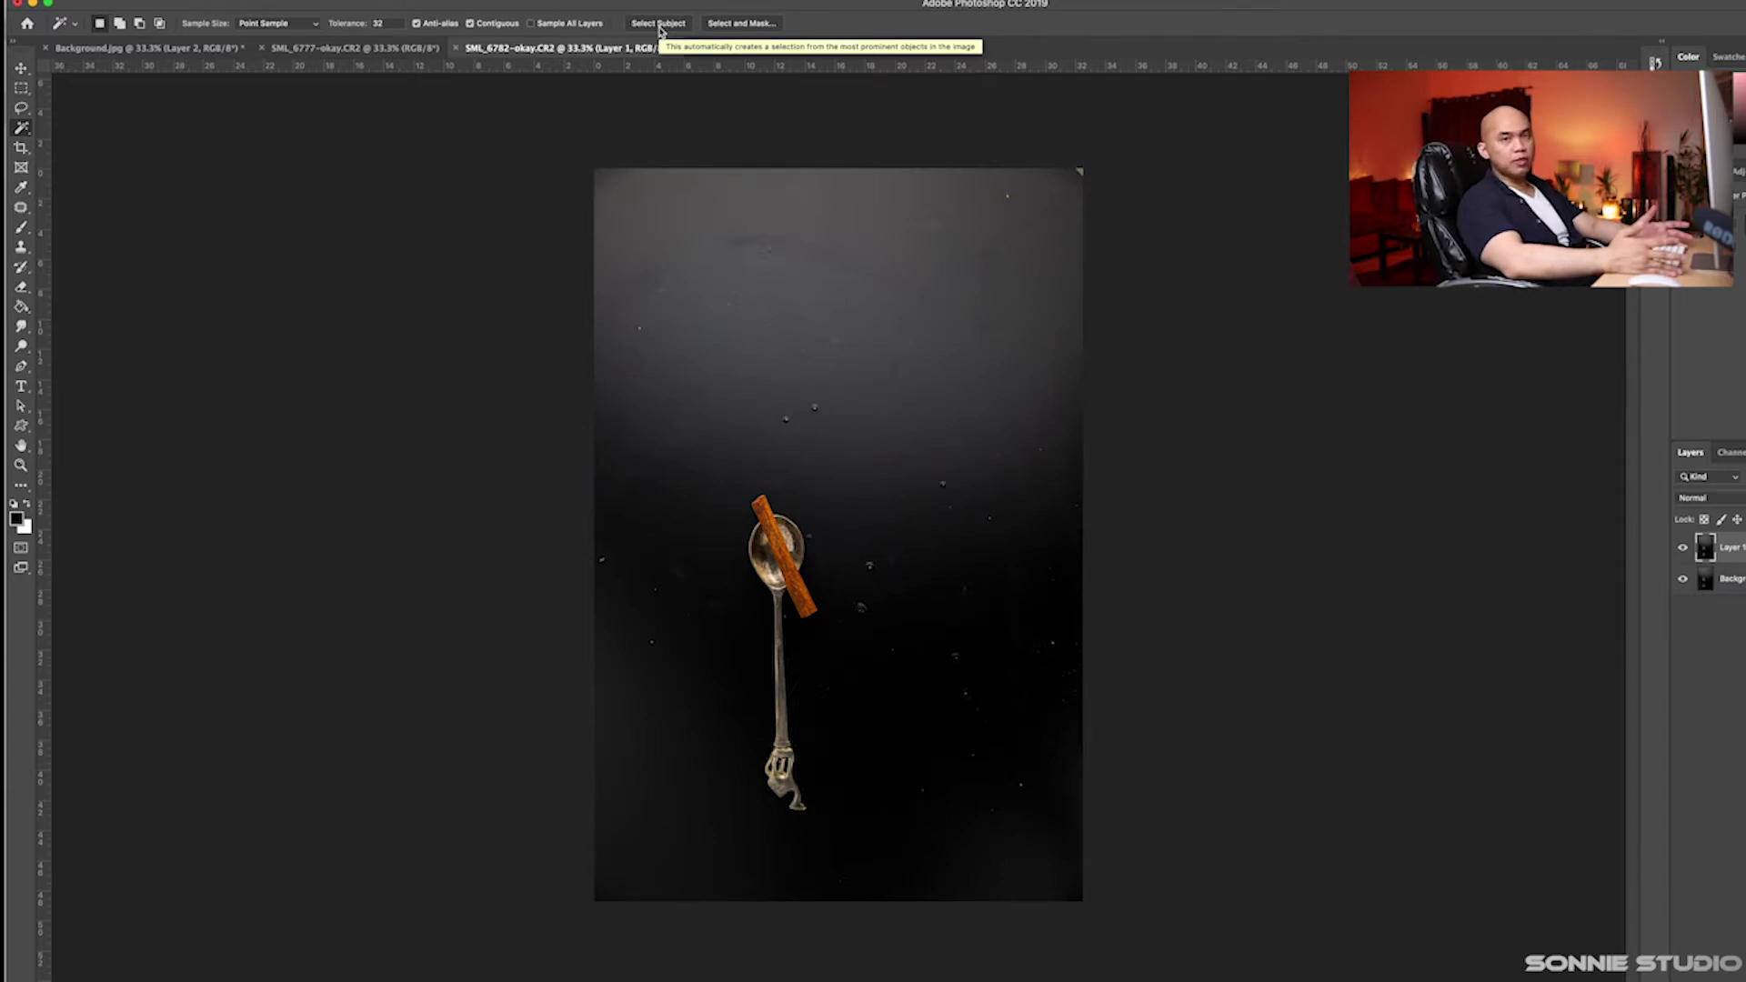
pyautogui.click(658, 24)
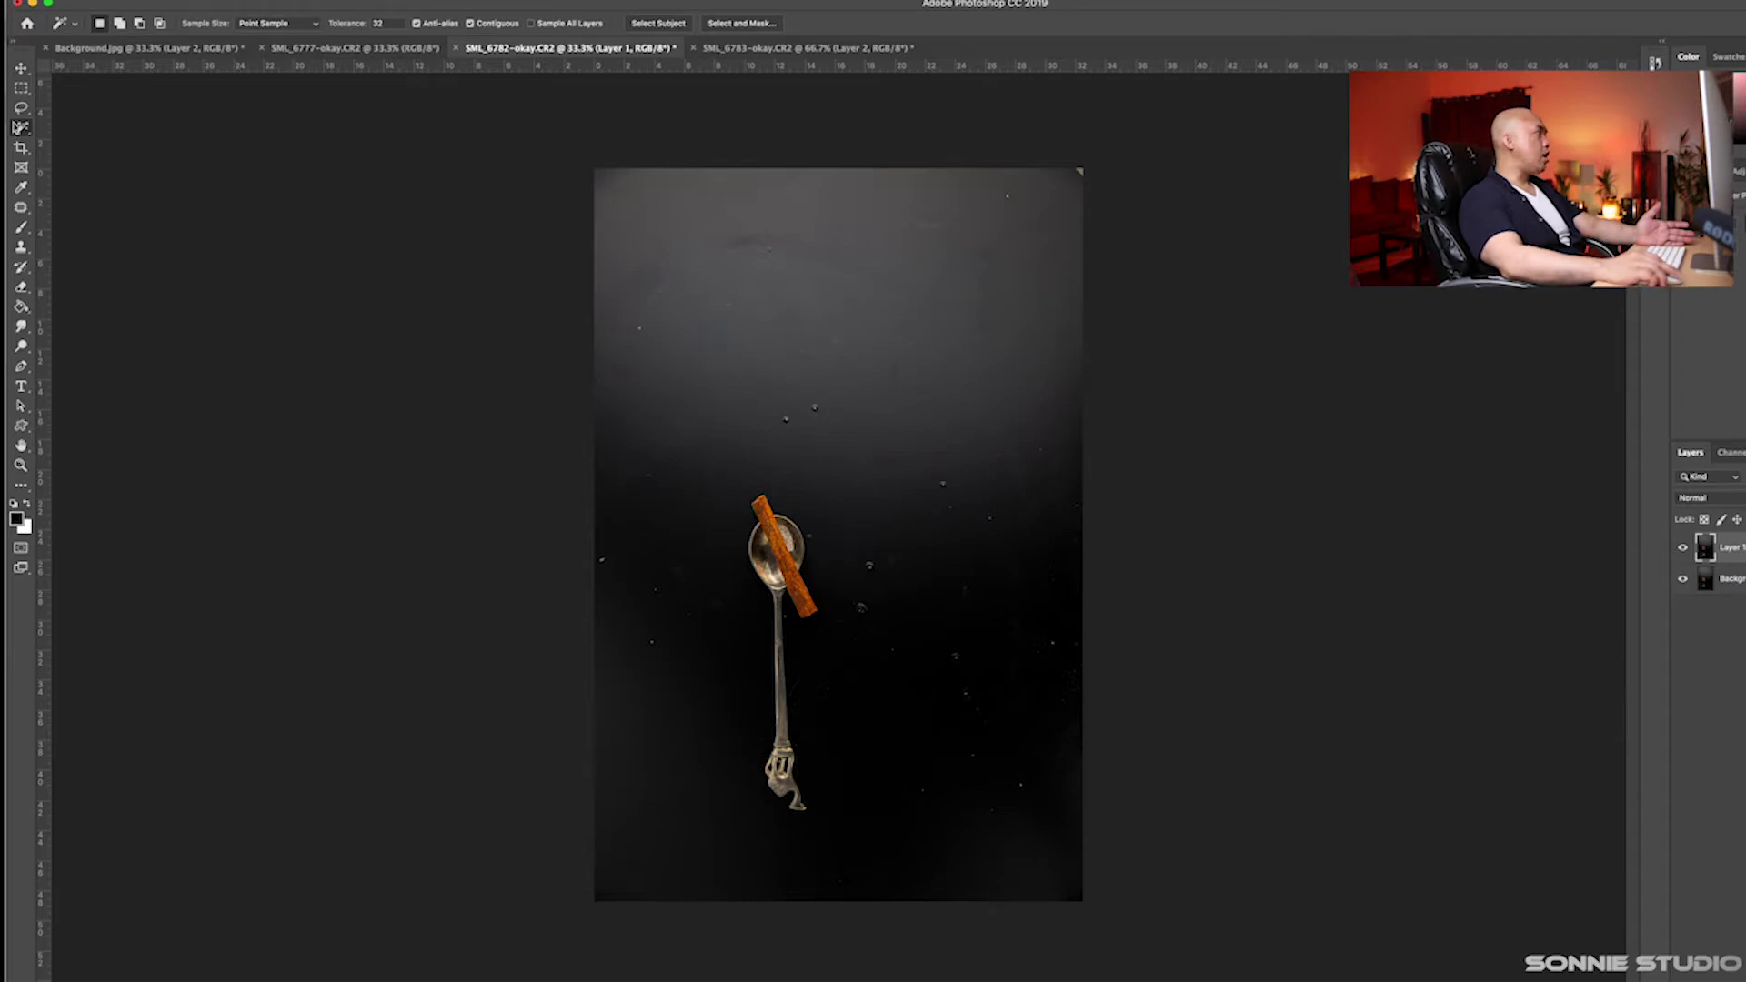
pyautogui.click(21, 129)
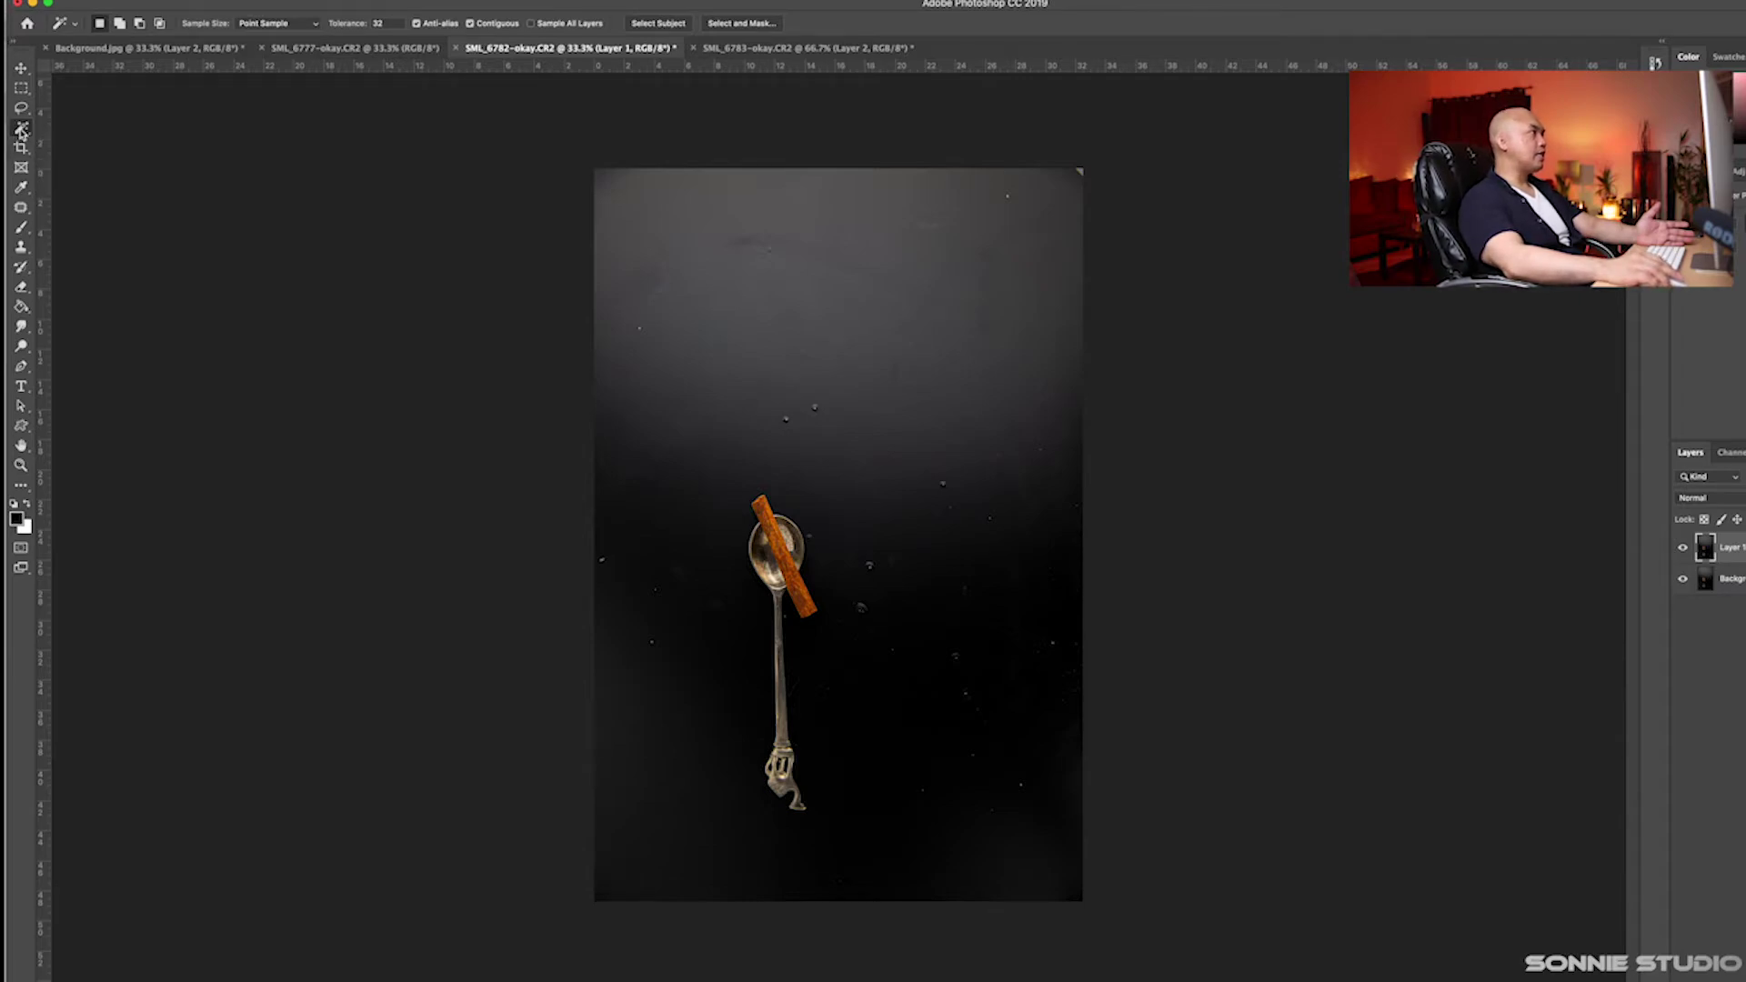
pyautogui.click(661, 24)
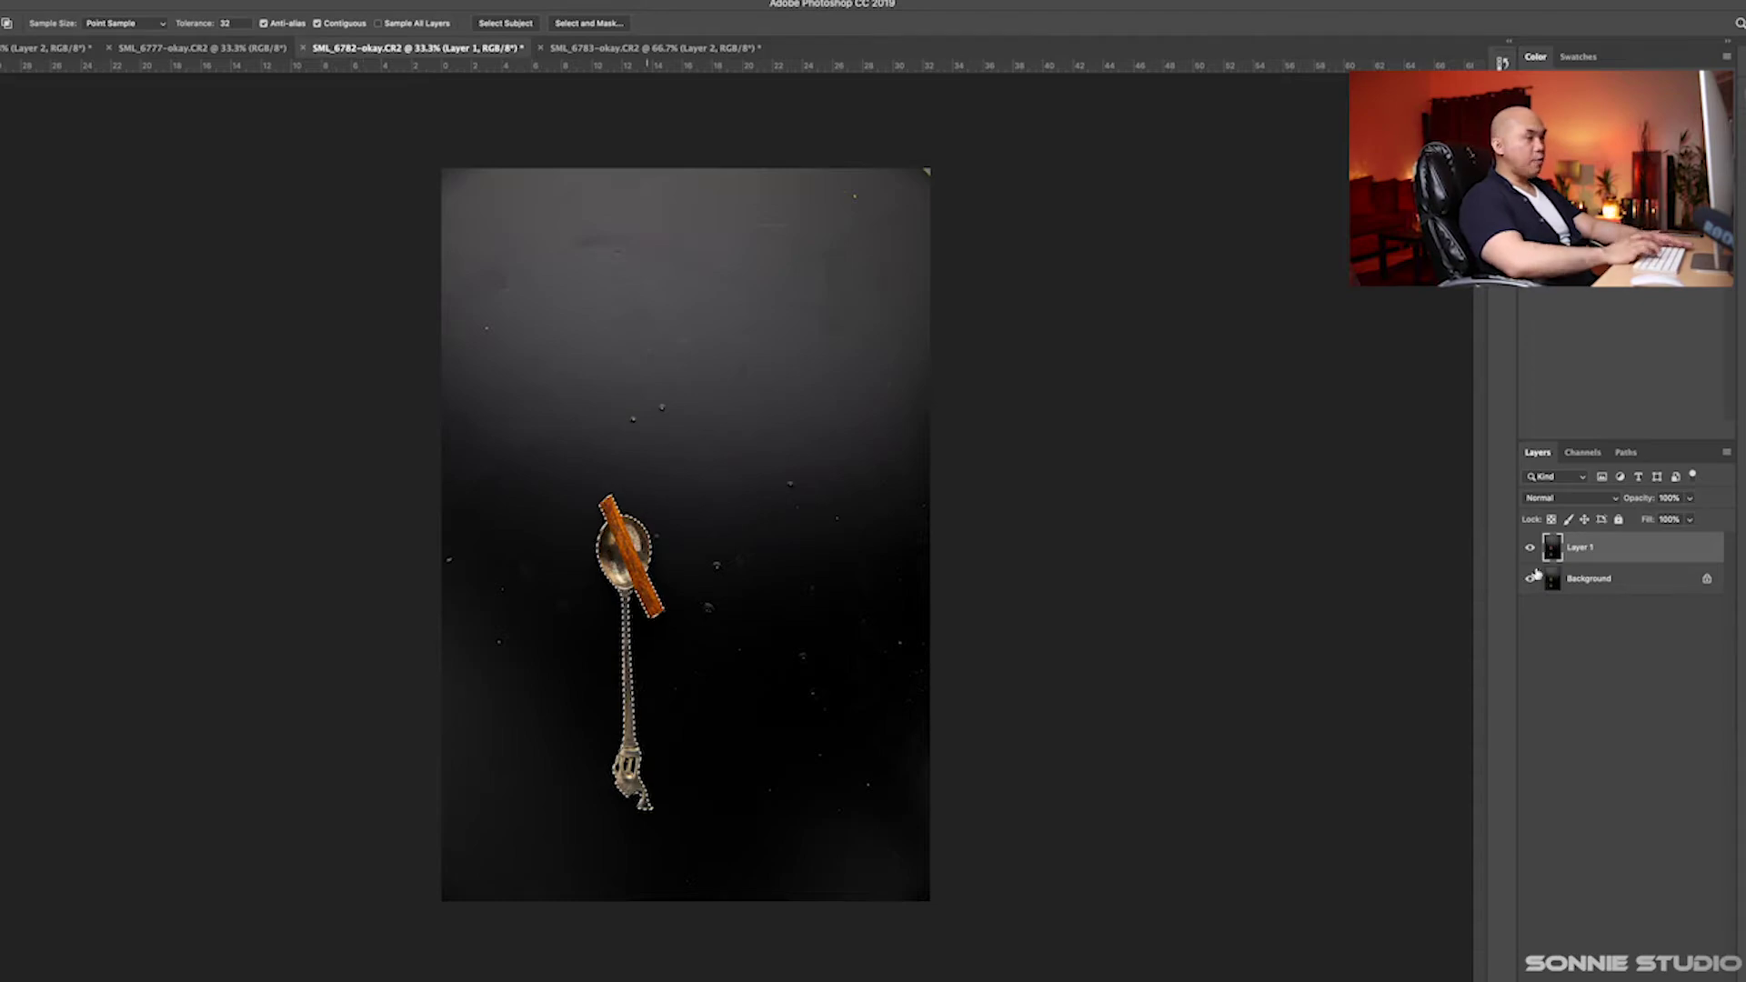
pyautogui.hotkey('ctrl', 'j')
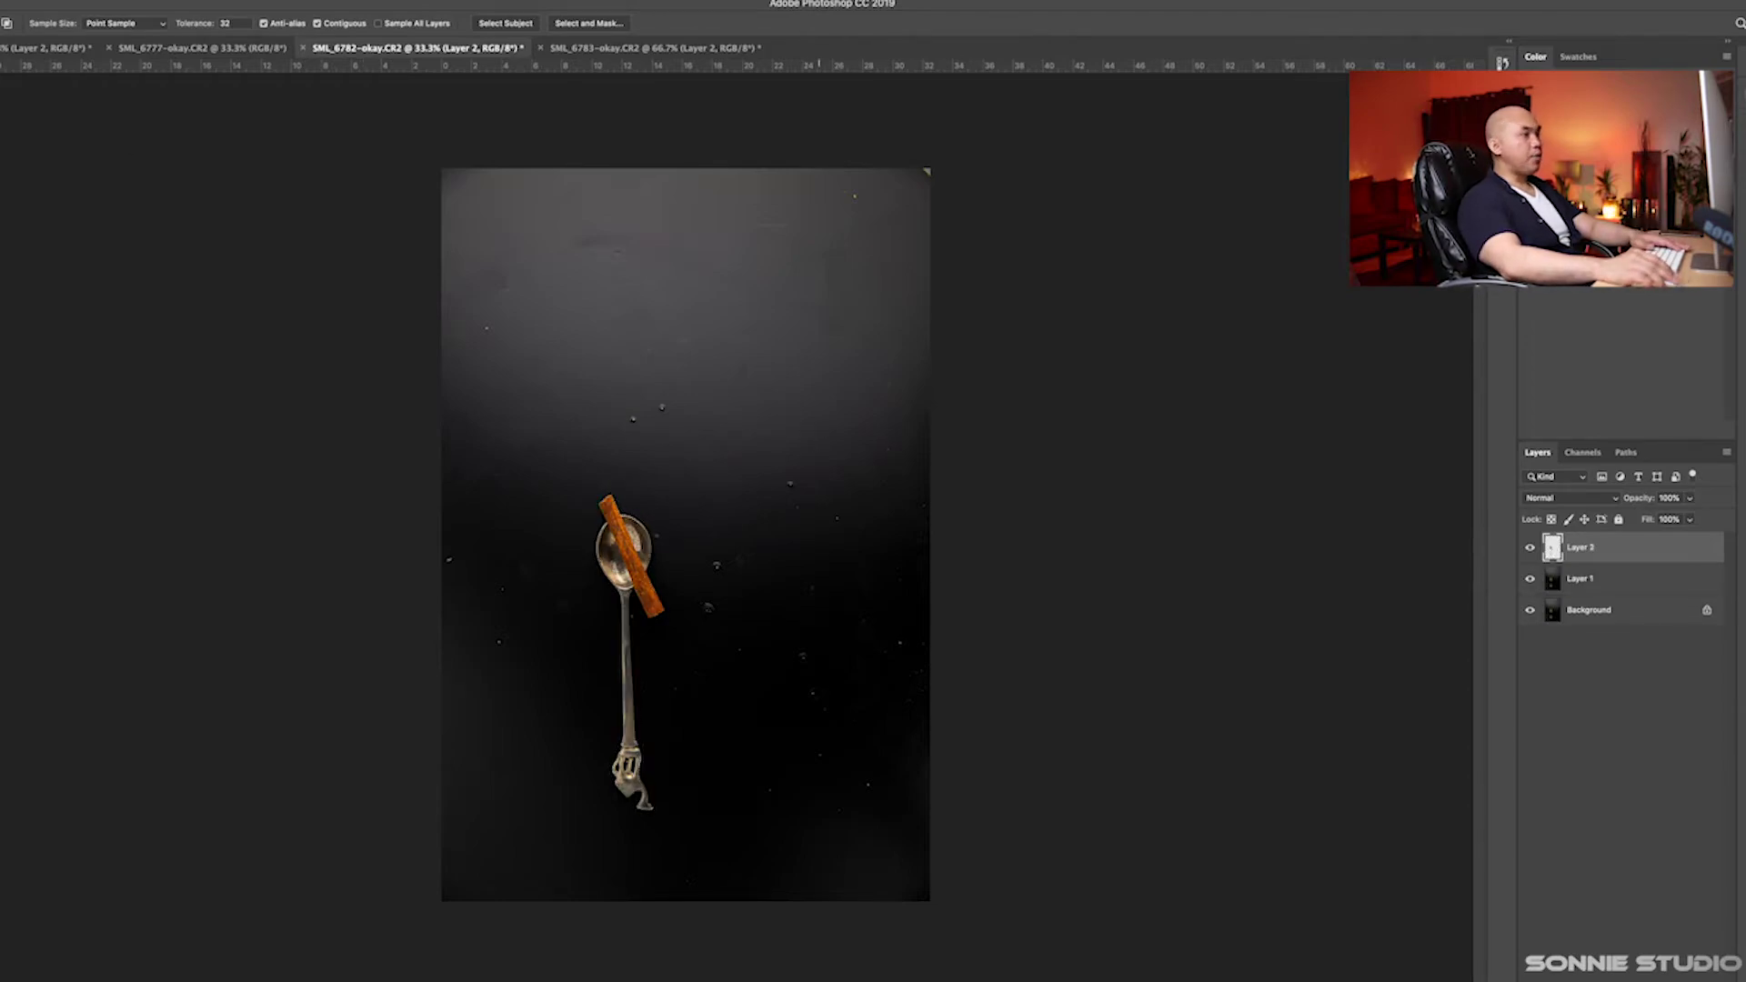
# Place the cinnamon spoon in the backdrop, left of the peppercorn spoon
pyautogui.press('v')
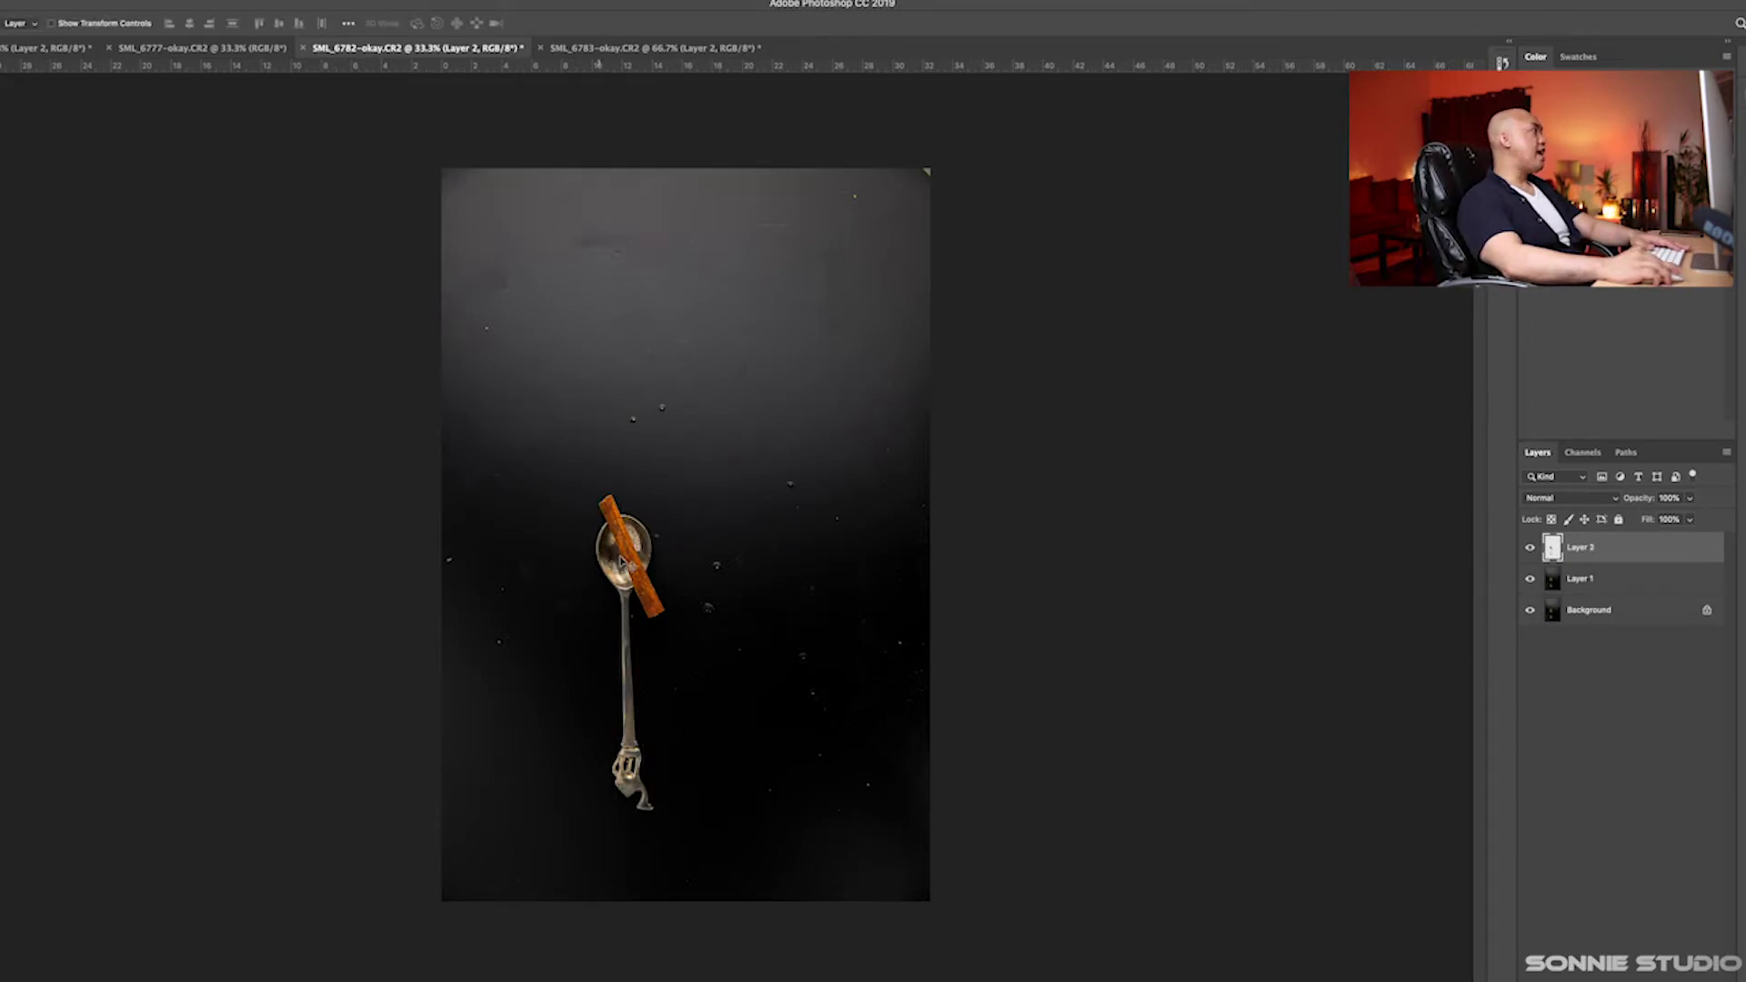
pyautogui.moveTo(499, 291); pyautogui.dragTo(498, 214)
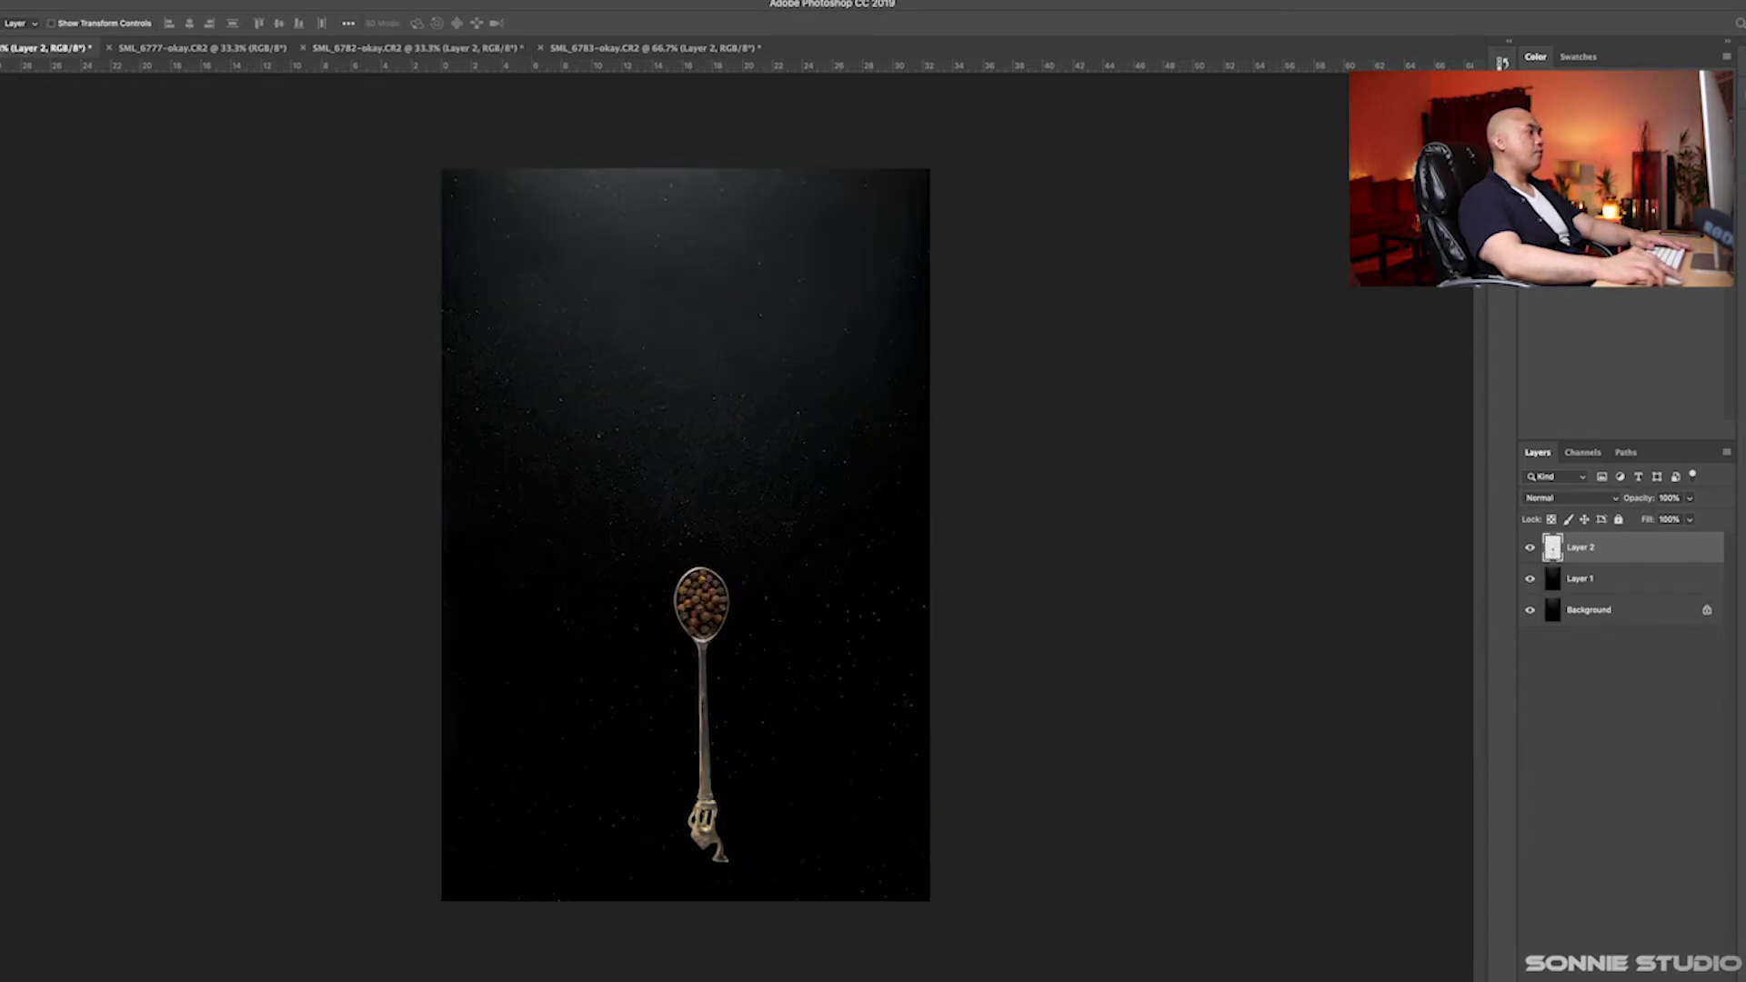
pyautogui.hotkey('ctrl', 'v')
pyautogui.moveTo(709, 513); pyautogui.dragTo(607, 618)
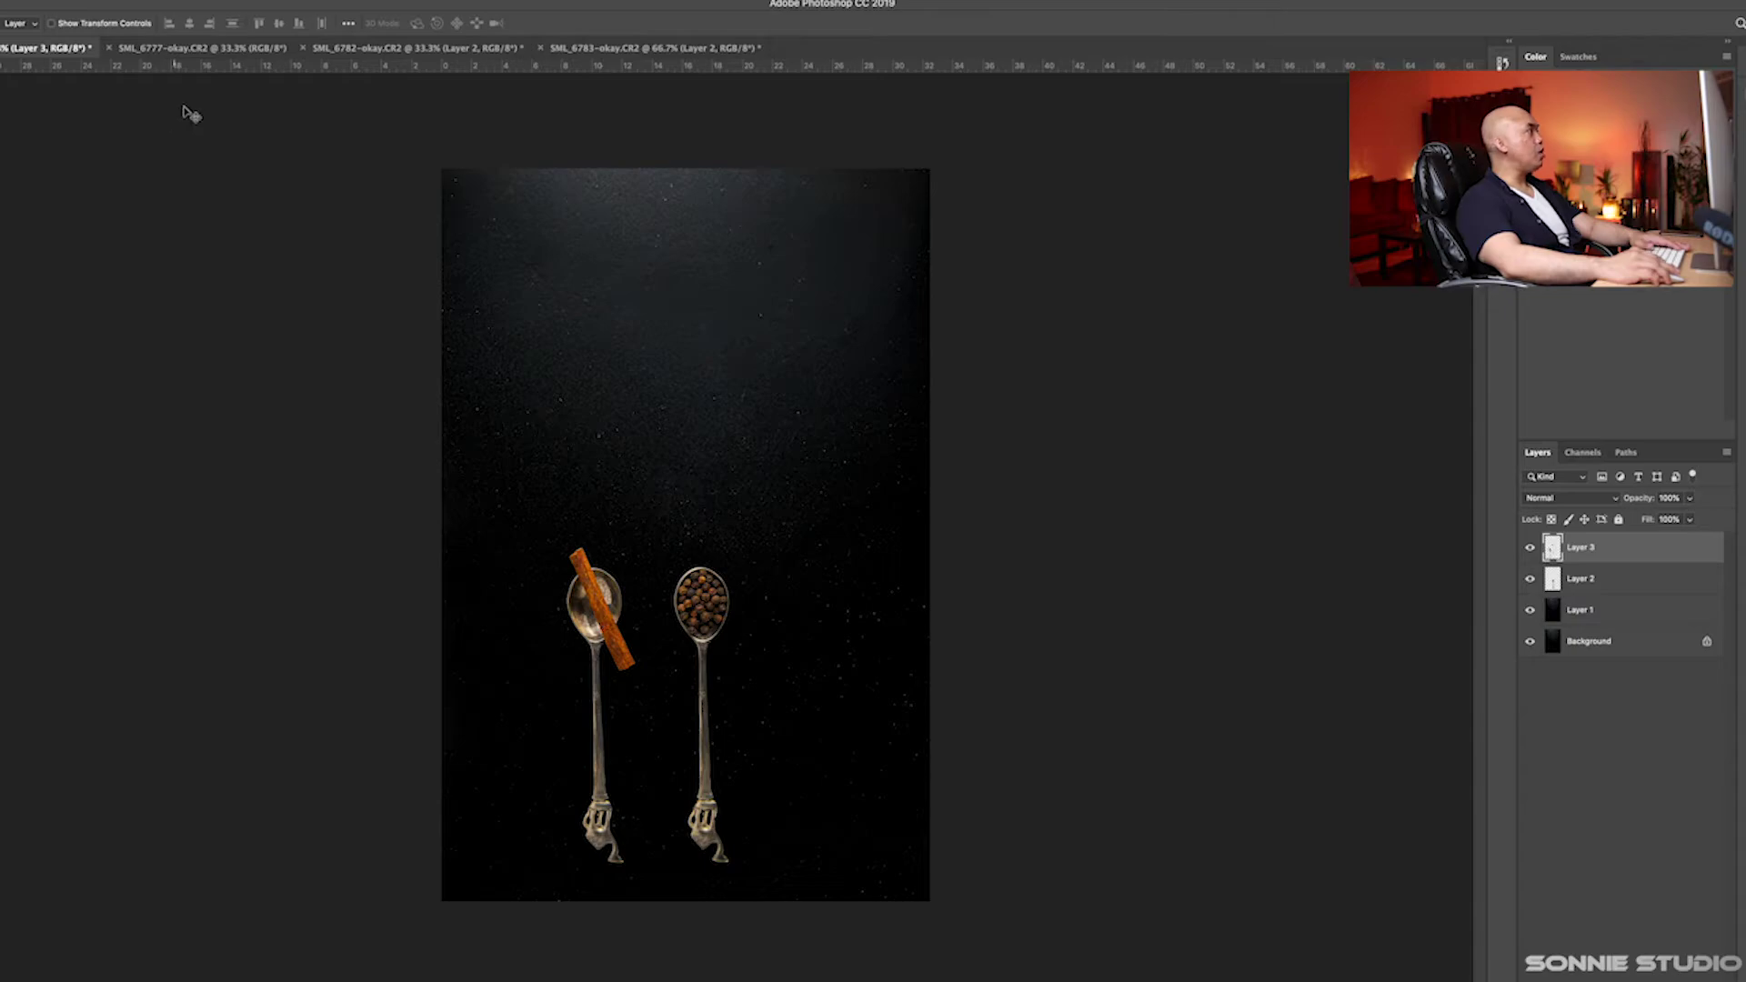
# Cut out the golden seed spoon from SML_6777 and line it up level beside the others
pyautogui.click(164, 50)
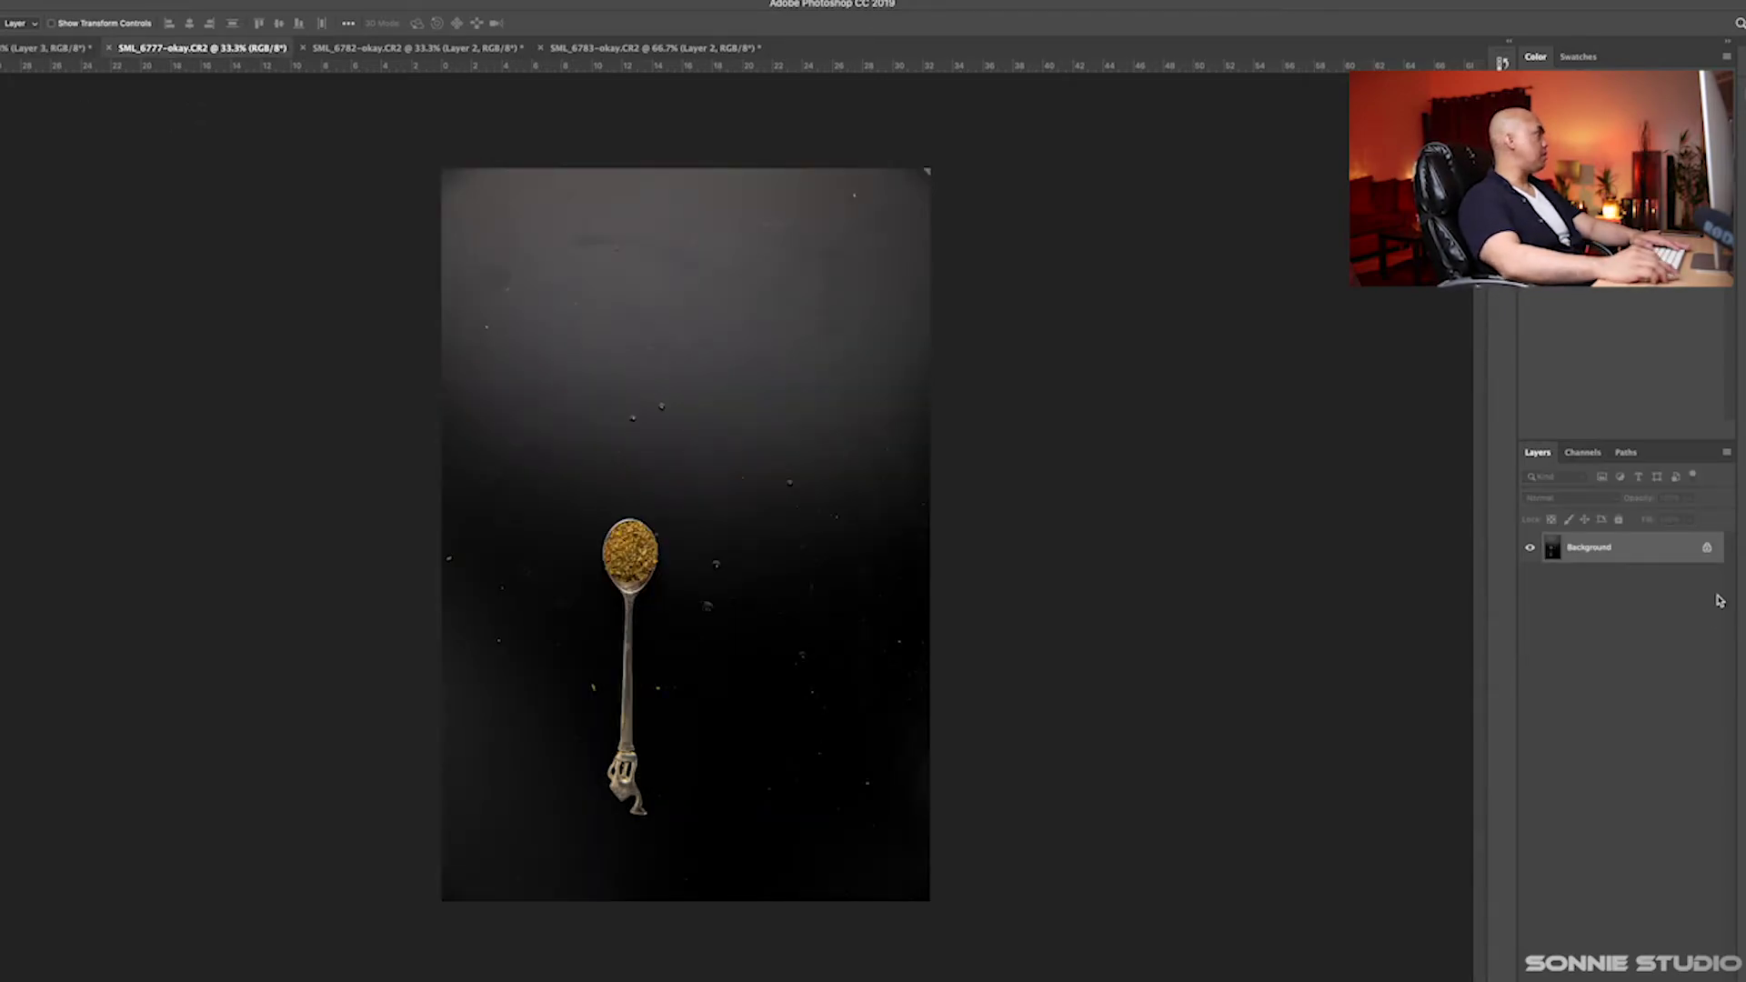
pyautogui.hotkey('ctrl', 'j')
pyautogui.press('w')
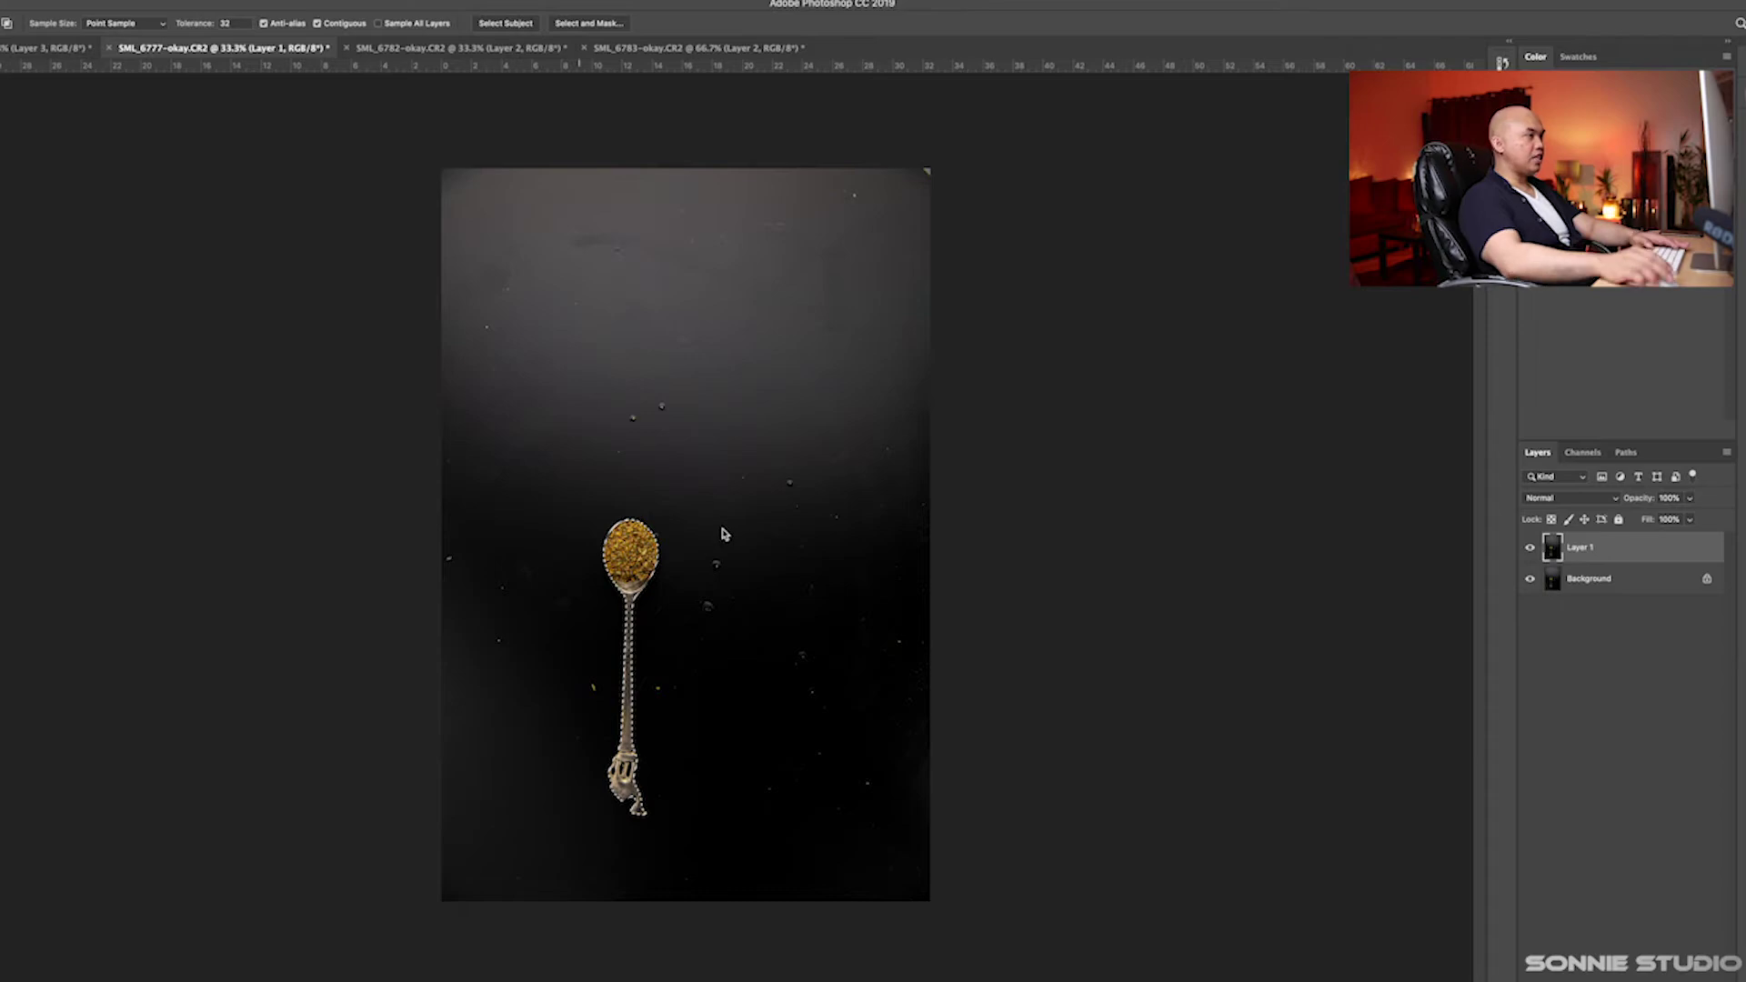
pyautogui.hotkey('ctrl', 'shift', 'alt', 'n')
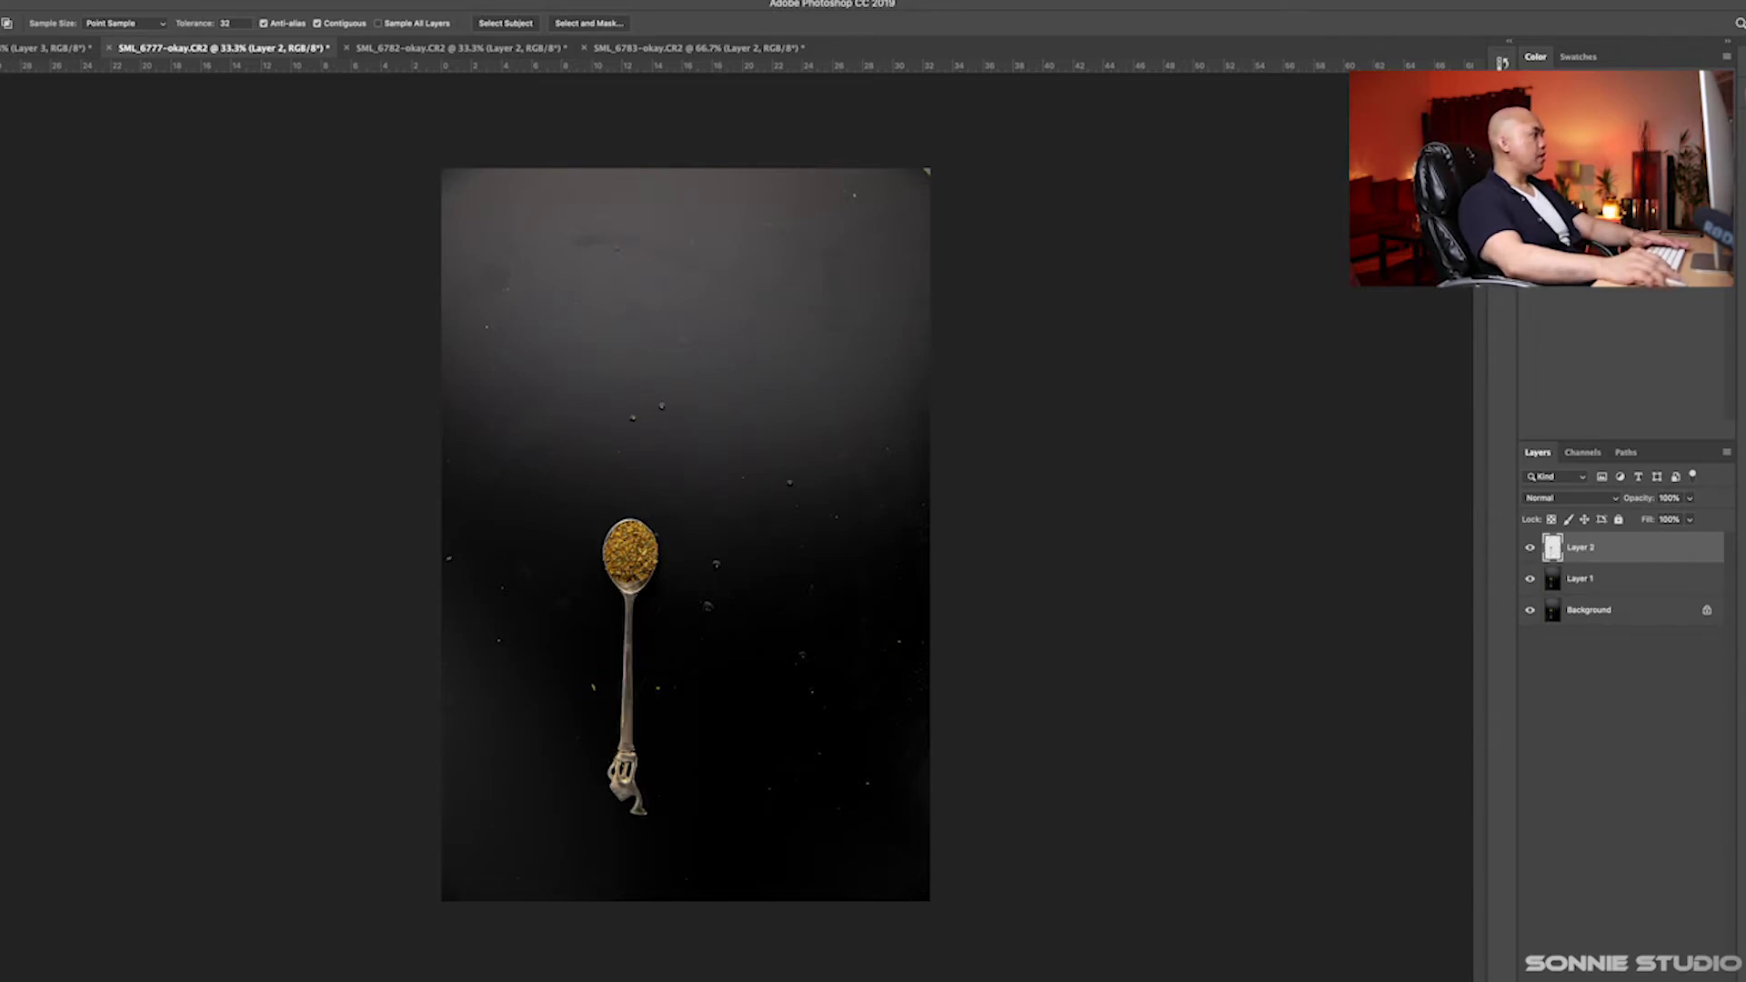
pyautogui.press('v')
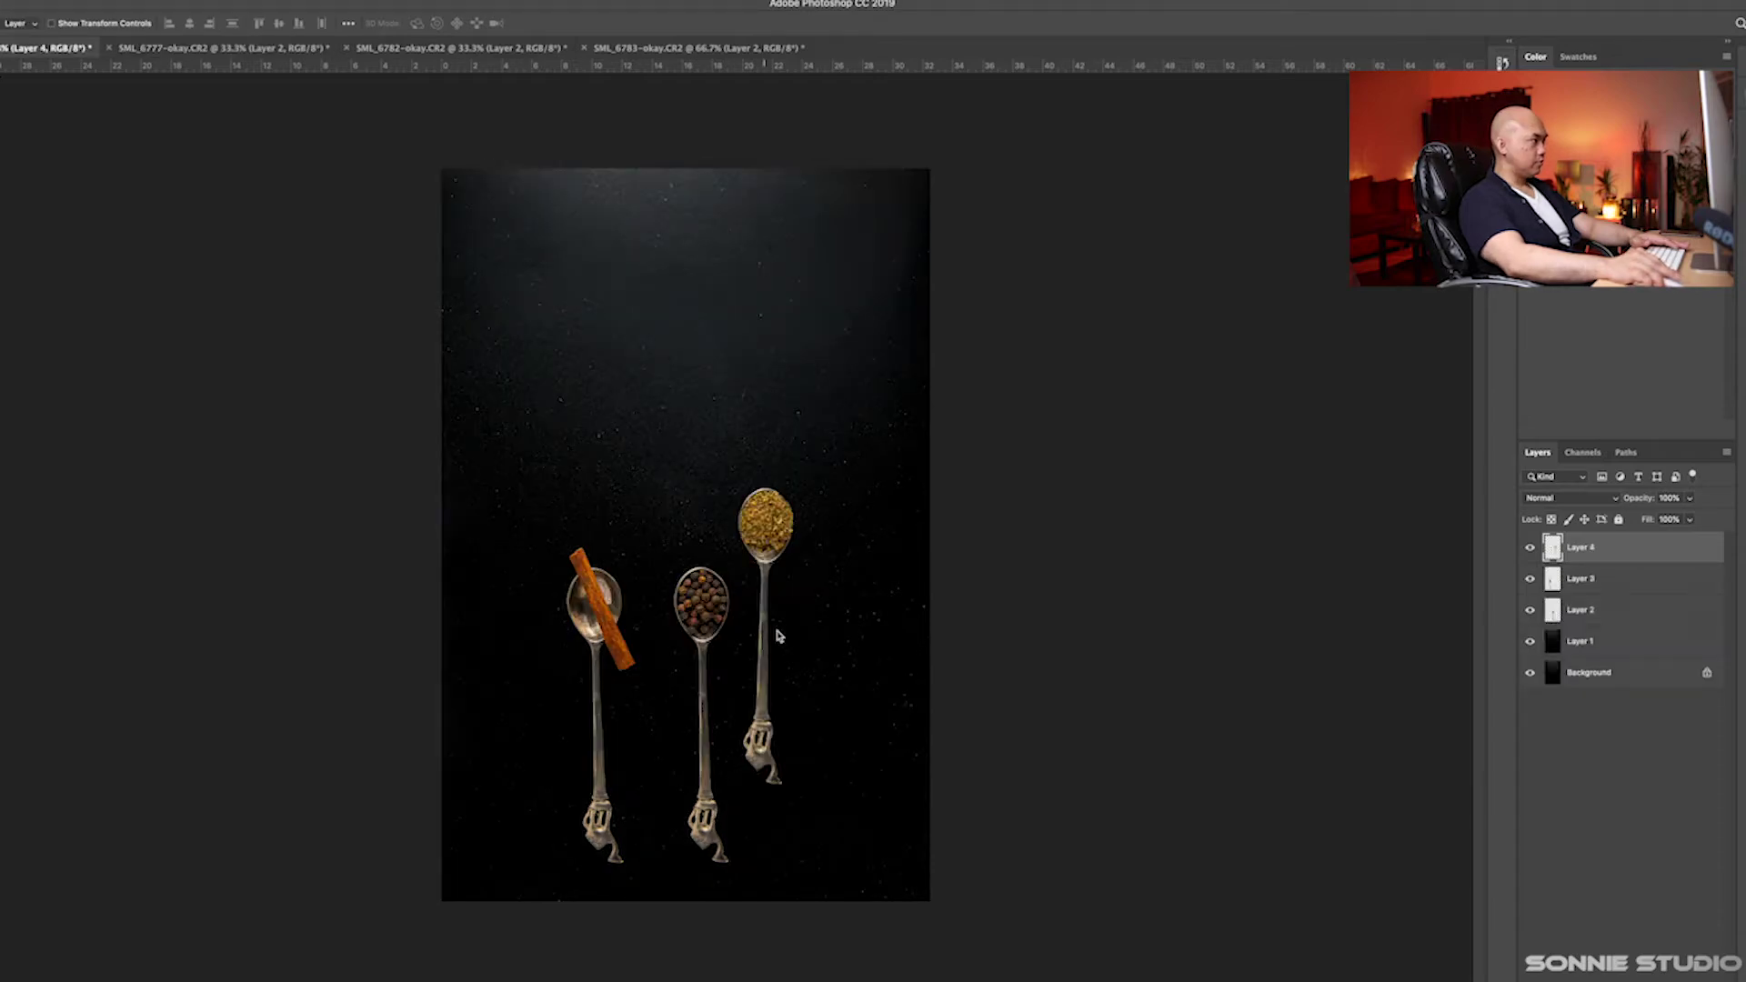
pyautogui.moveTo(734, 587); pyautogui.dragTo(705, 585)
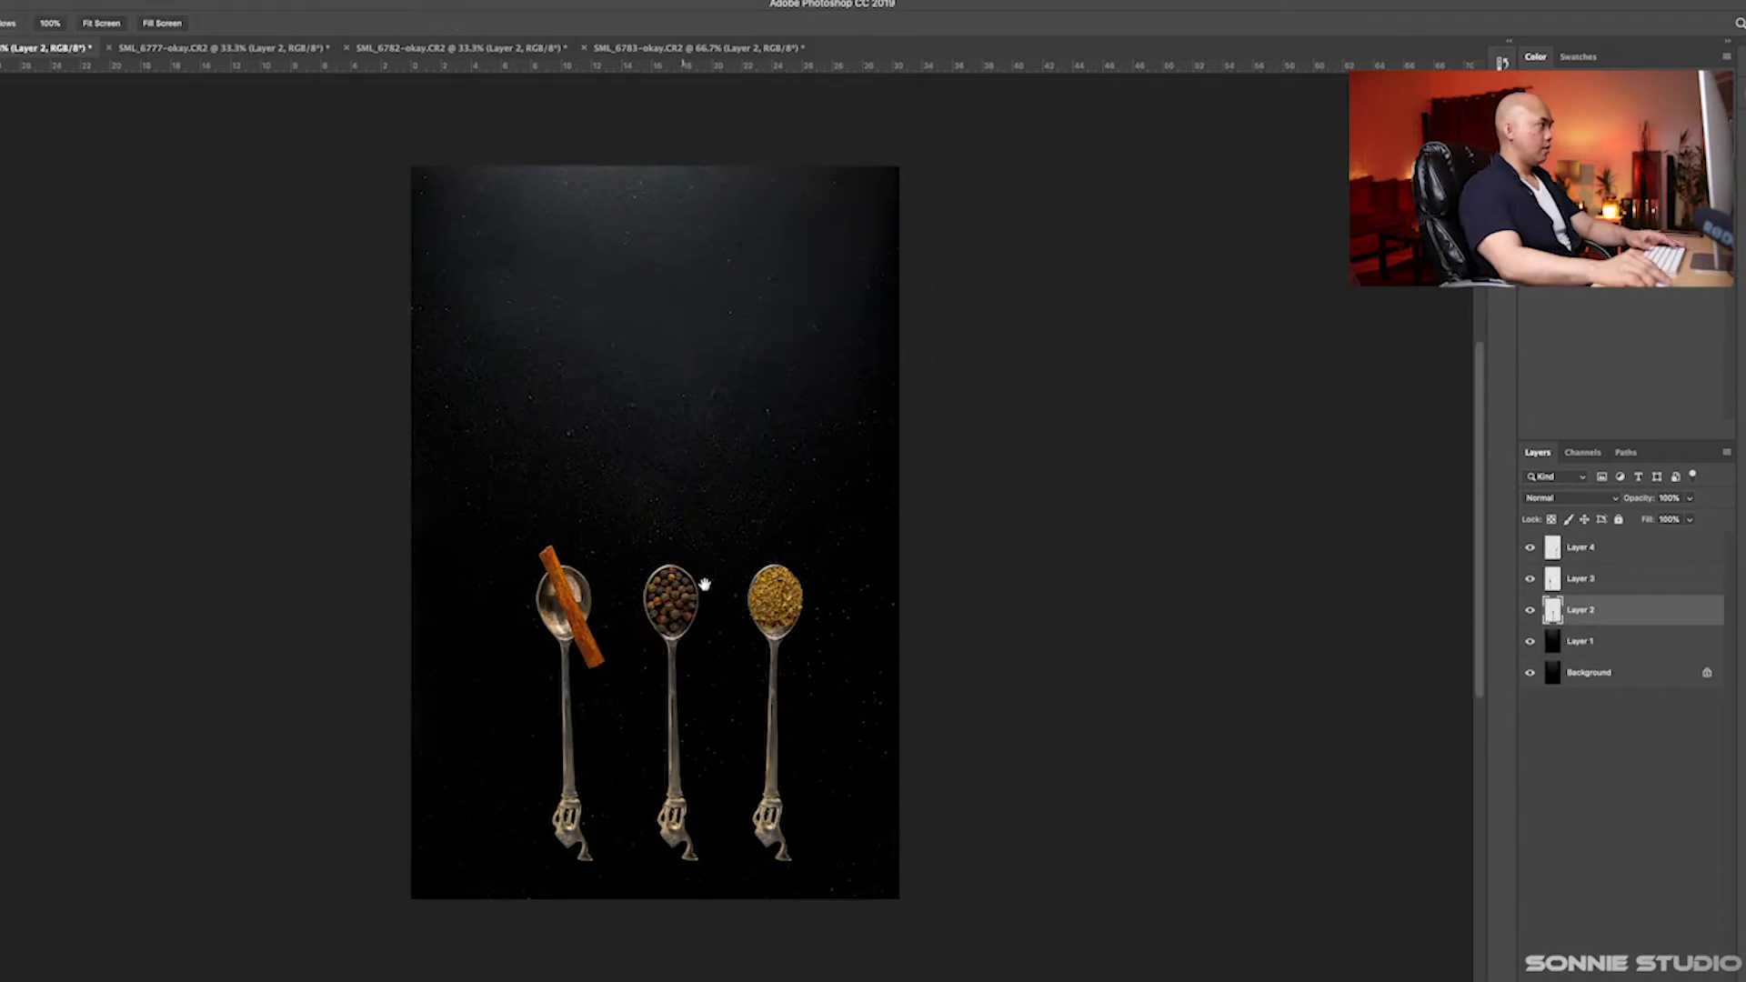
# Rename the peppercorn spoon layer to 'Pepper Corn'
pyautogui.click(1531, 611)
pyautogui.click(1531, 611)
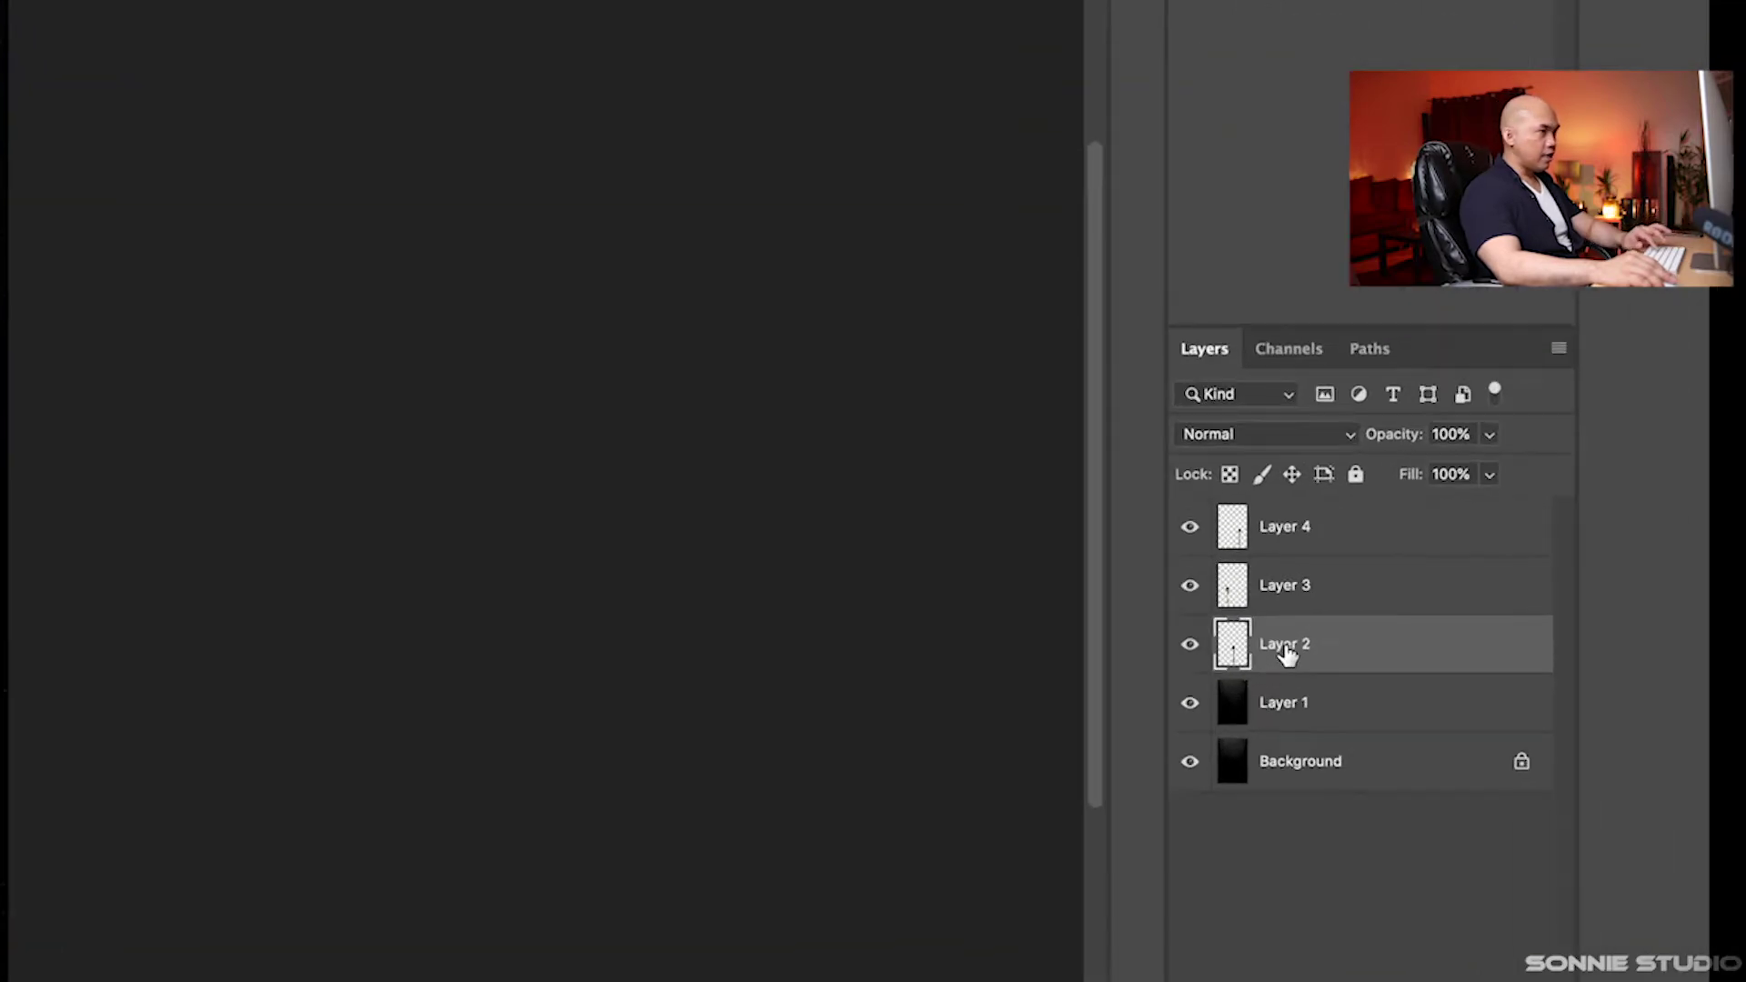
pyautogui.doubleClick(1582, 615)
pyautogui.write('Pepper Corn')
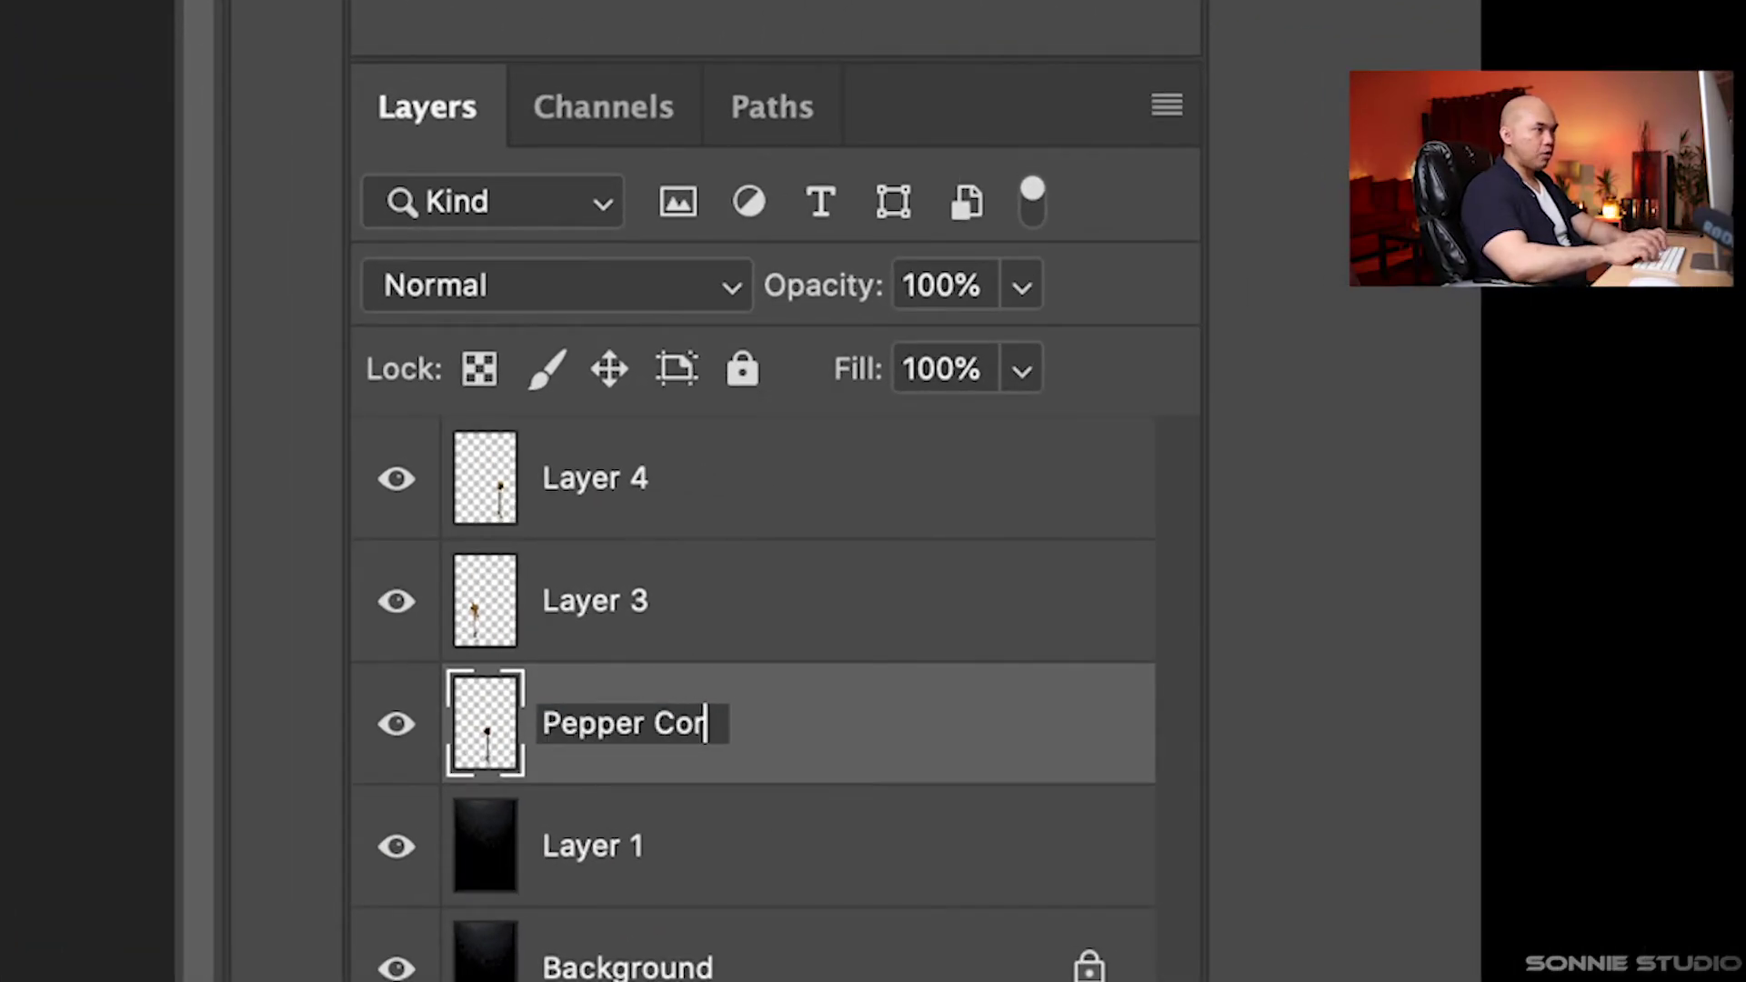
pyautogui.press('Return')
pyautogui.click(752, 641)
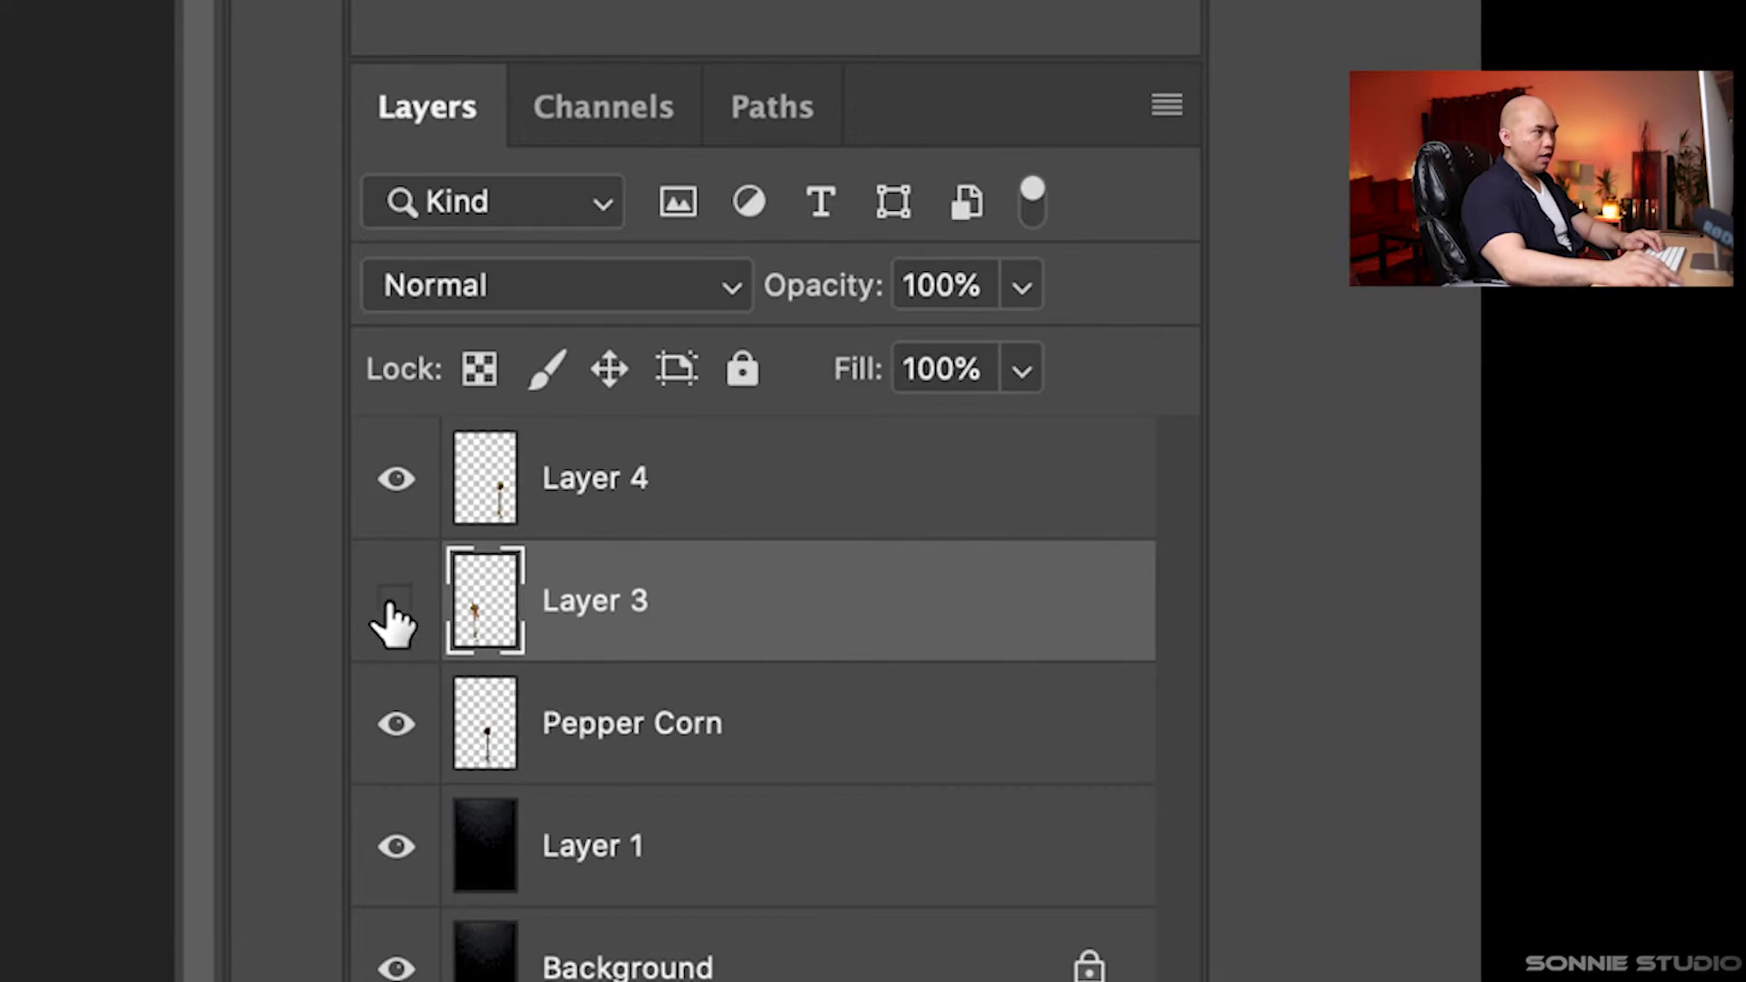
# Rename Layer 3 to 'cinamon' and Layer 4 to 'Basil'
pyautogui.doubleClick(617, 614)
pyautogui.write('\\')
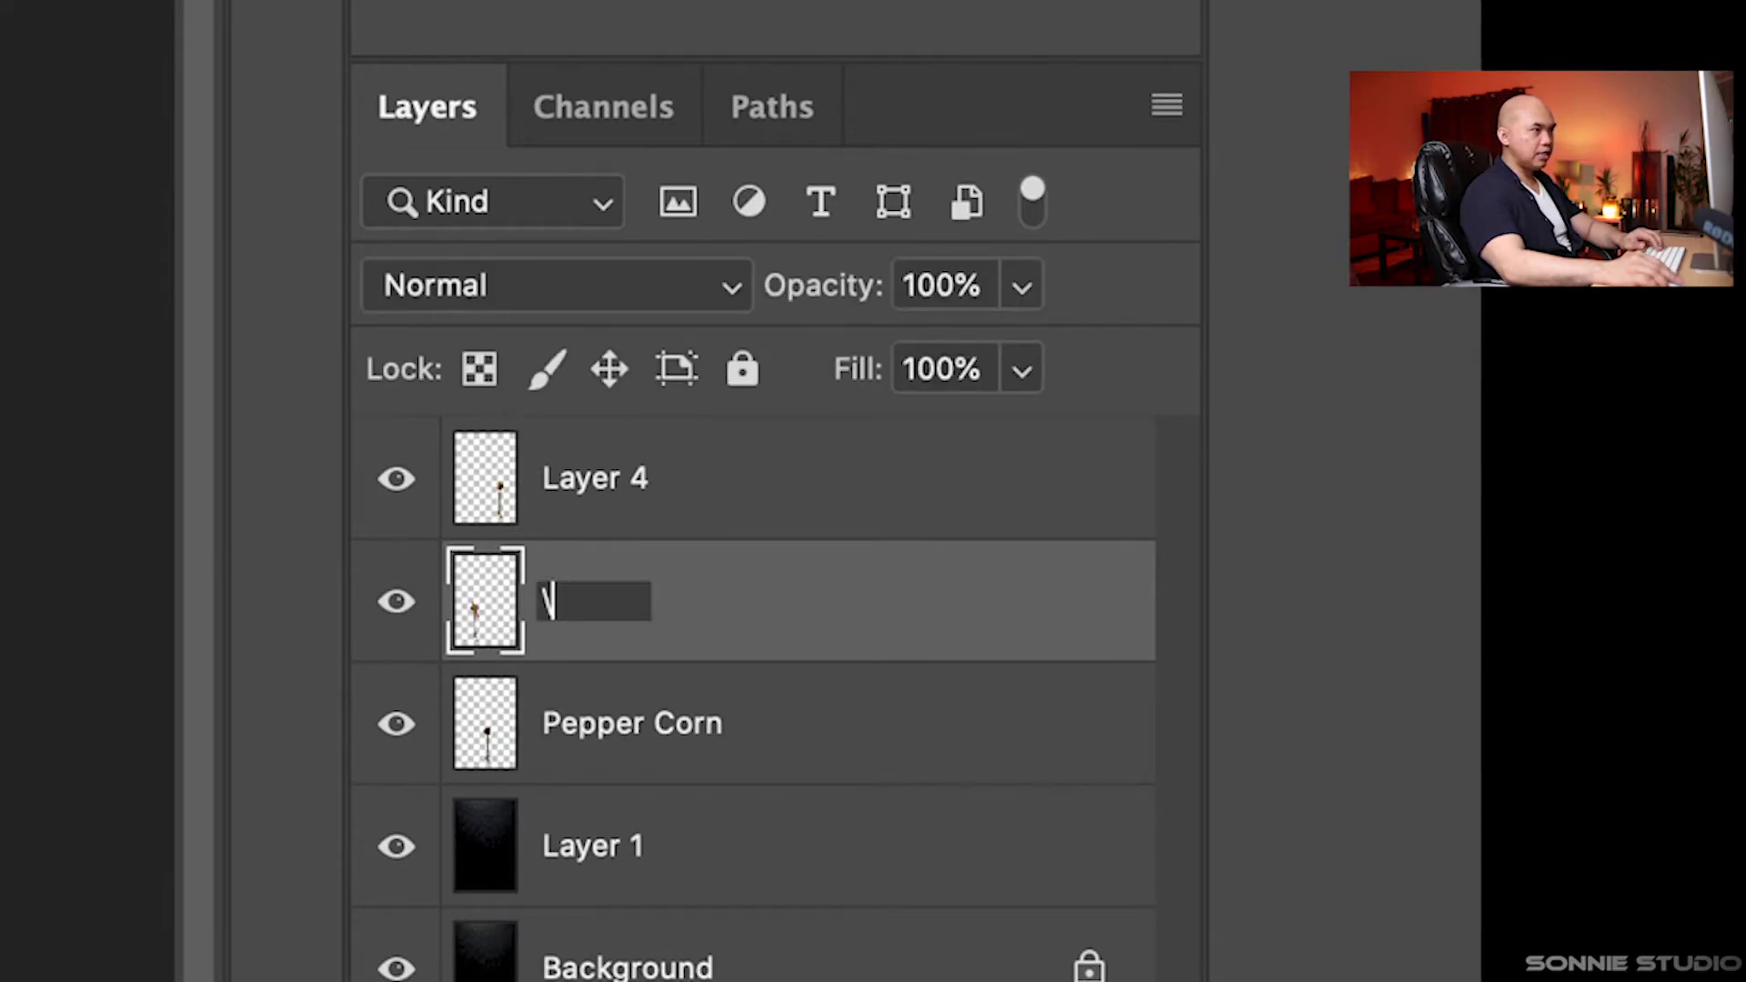
pyautogui.write('coin')
pyautogui.press('BackSpace')
pyautogui.press('BackSpace')
pyautogui.press('BackSpace')
pyautogui.press('BackSpace')
pyautogui.press('BackSpace')
pyautogui.write('cinamon')
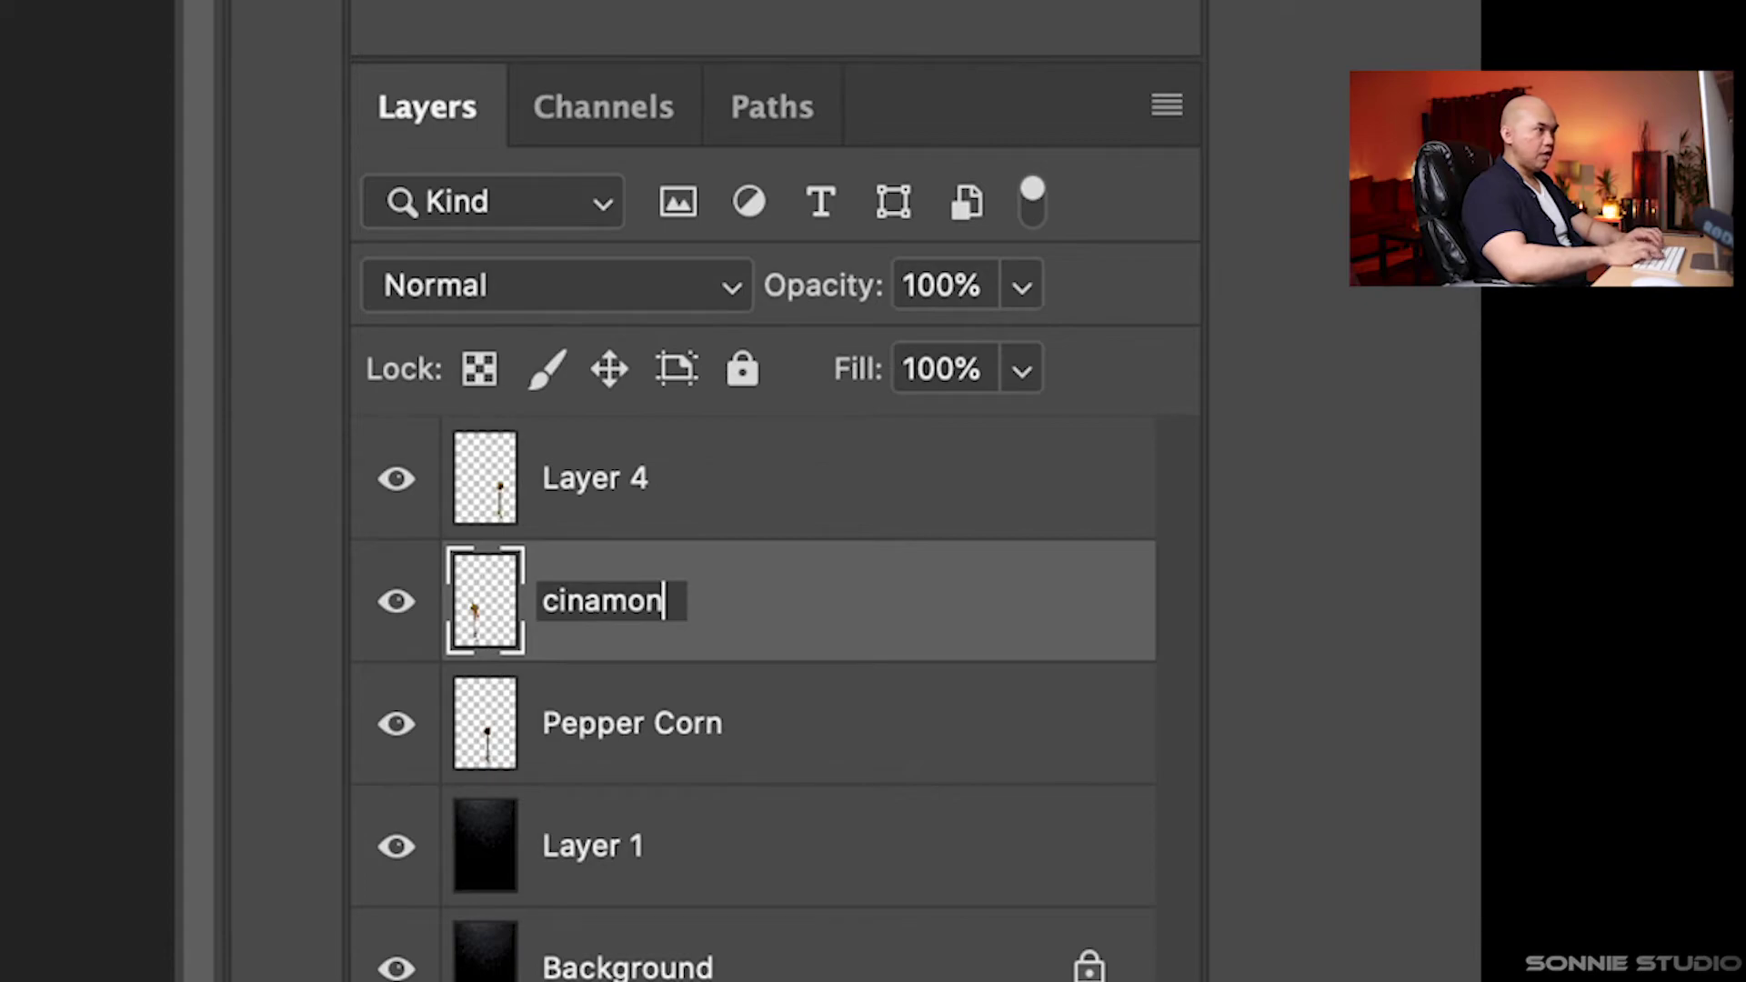
pyautogui.press('Return')
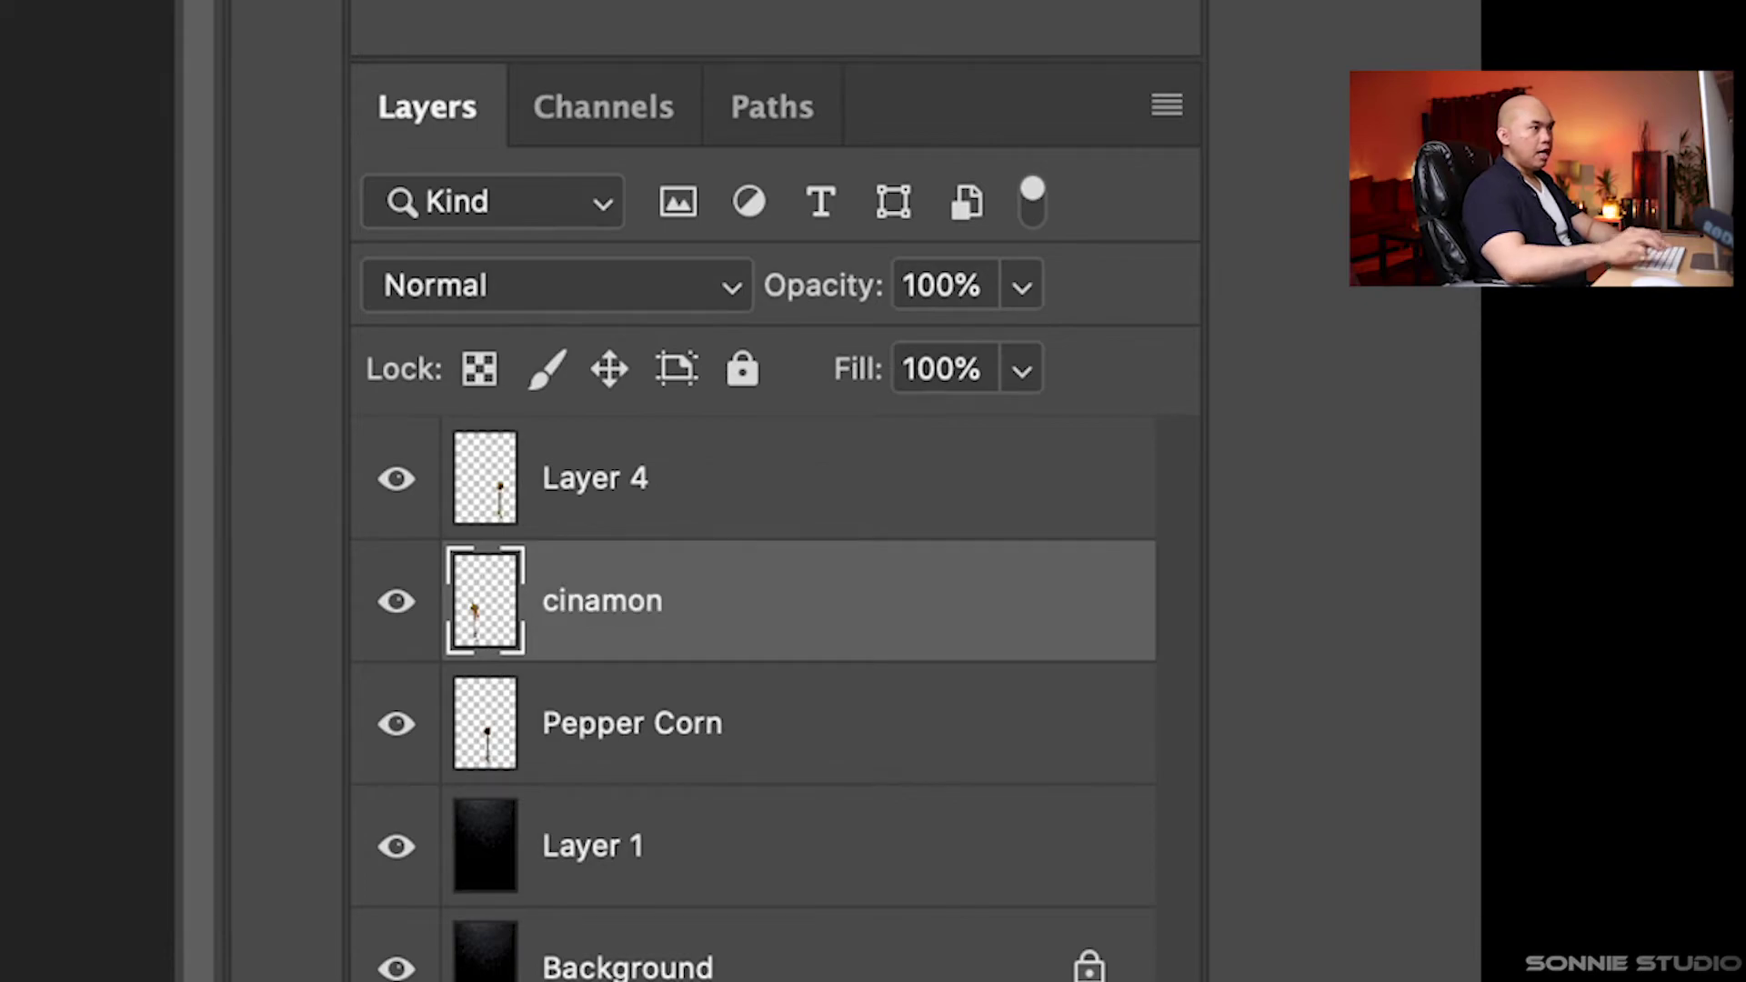
pyautogui.click(465, 498)
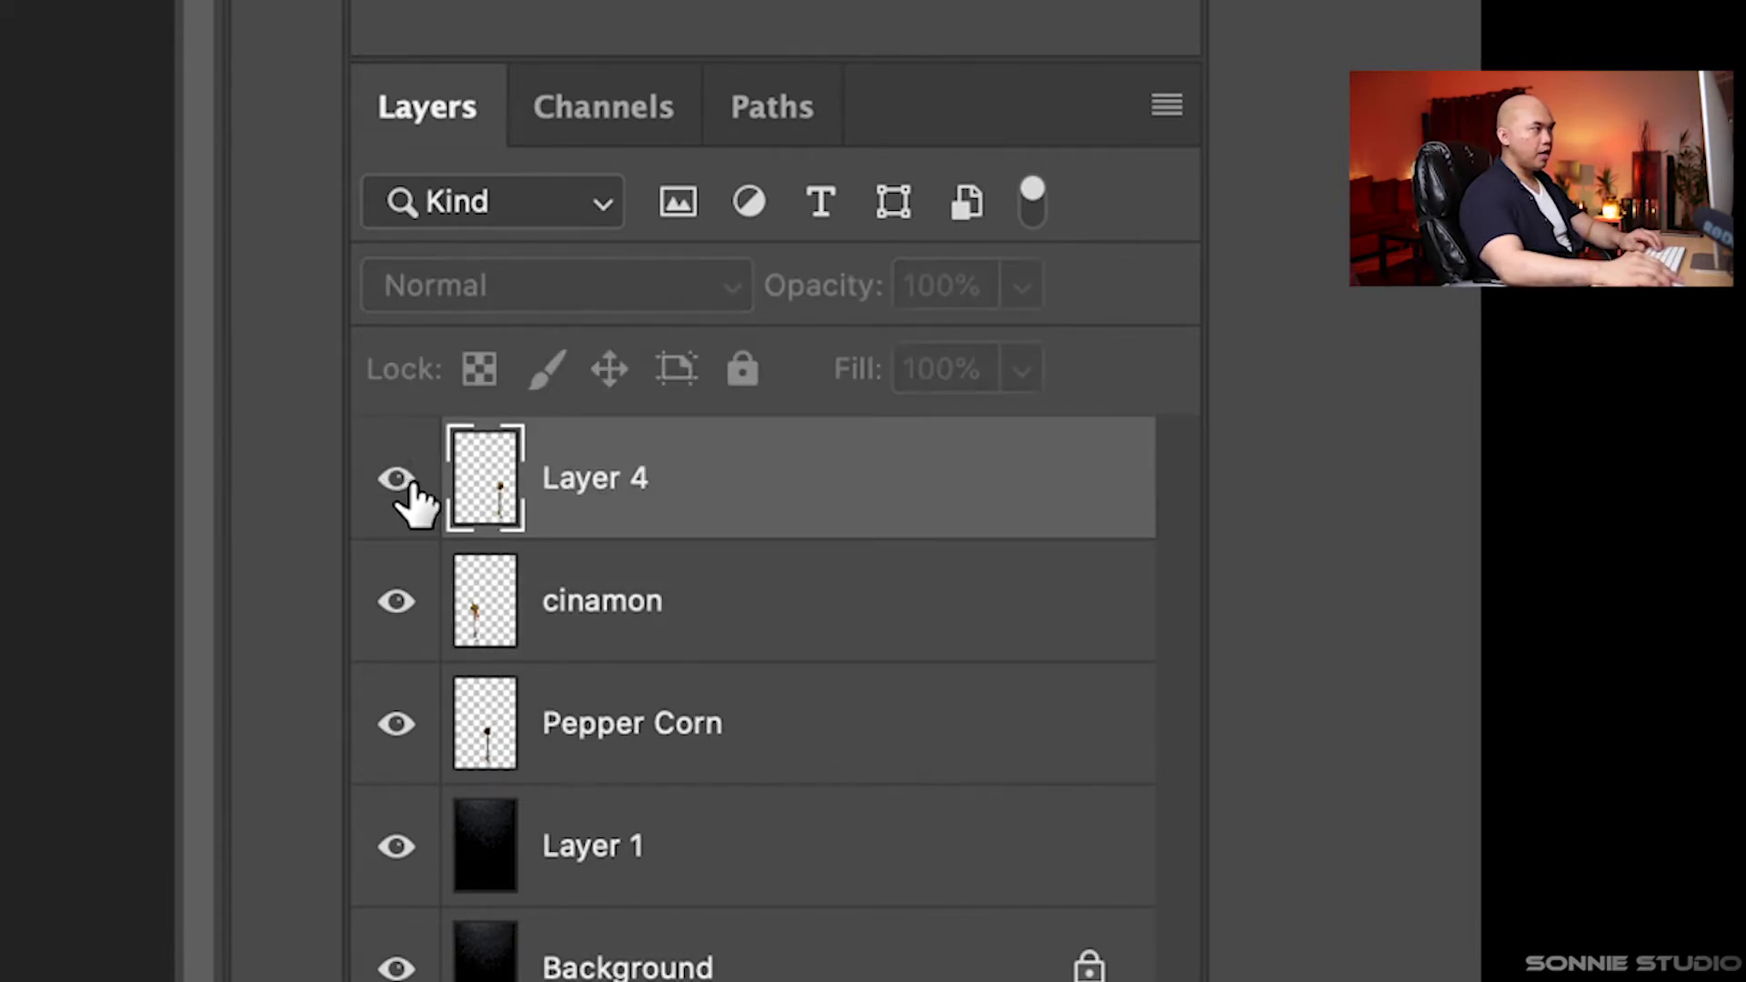
pyautogui.doubleClick(581, 476)
pyautogui.write('Basil')
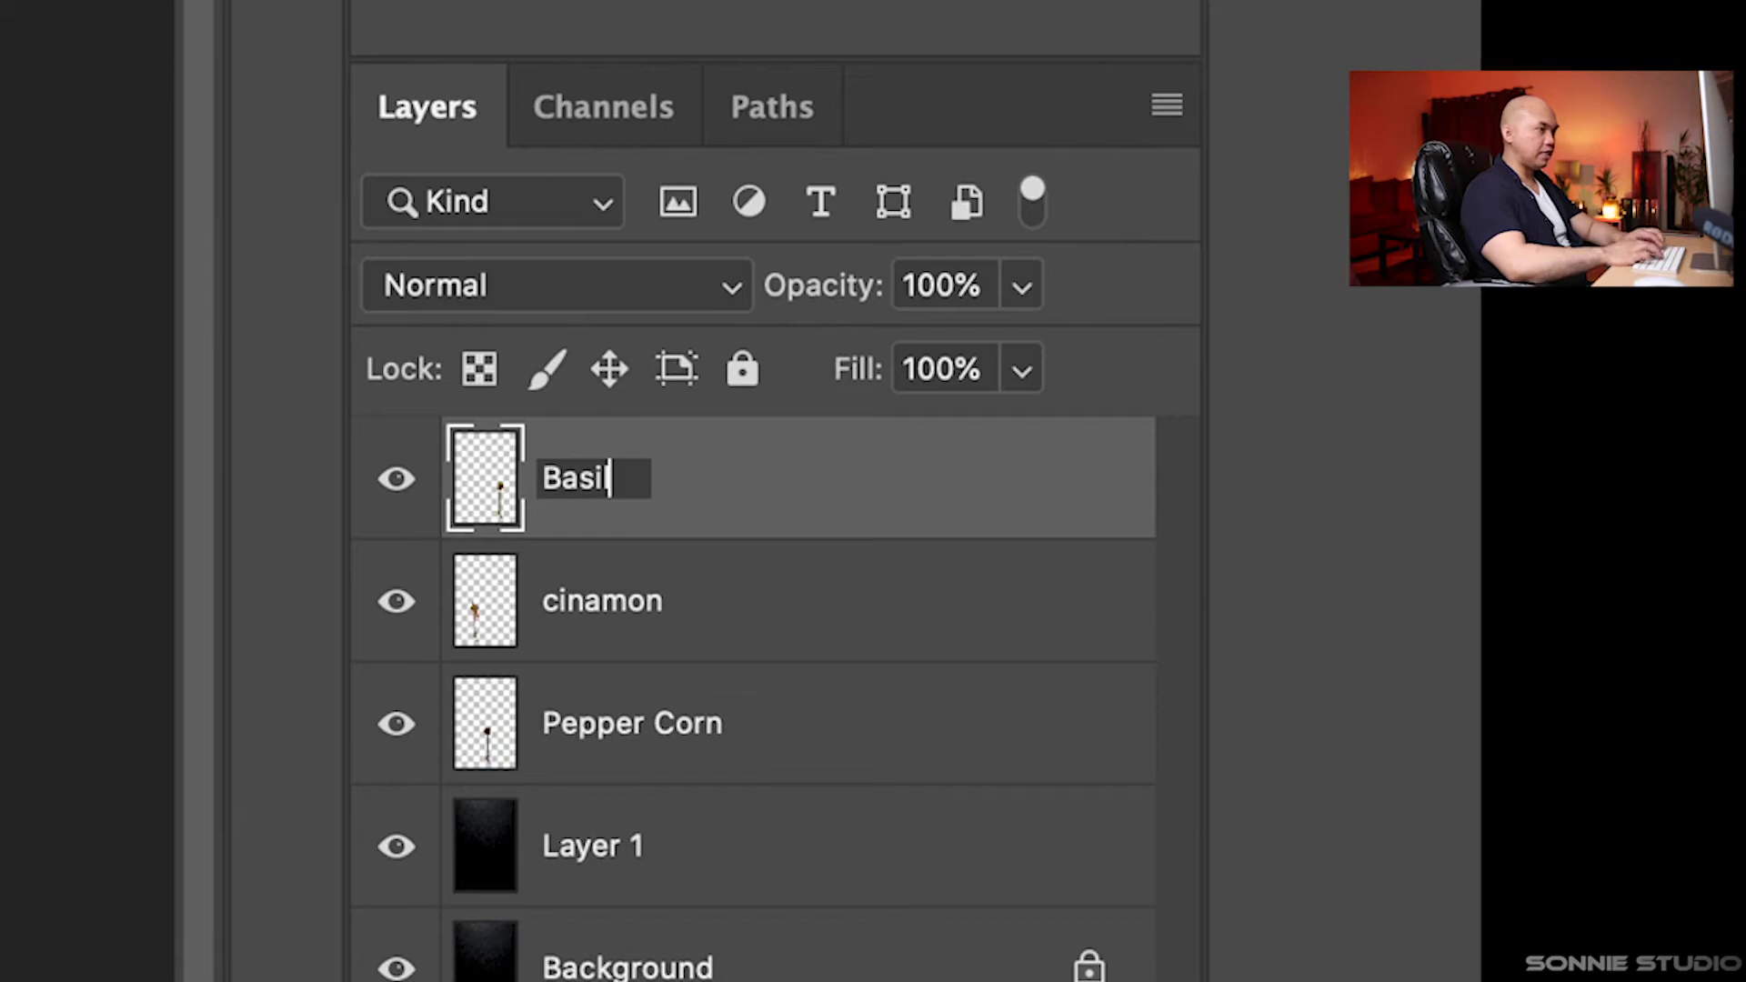
pyautogui.press('Return')
pyautogui.click(870, 723)
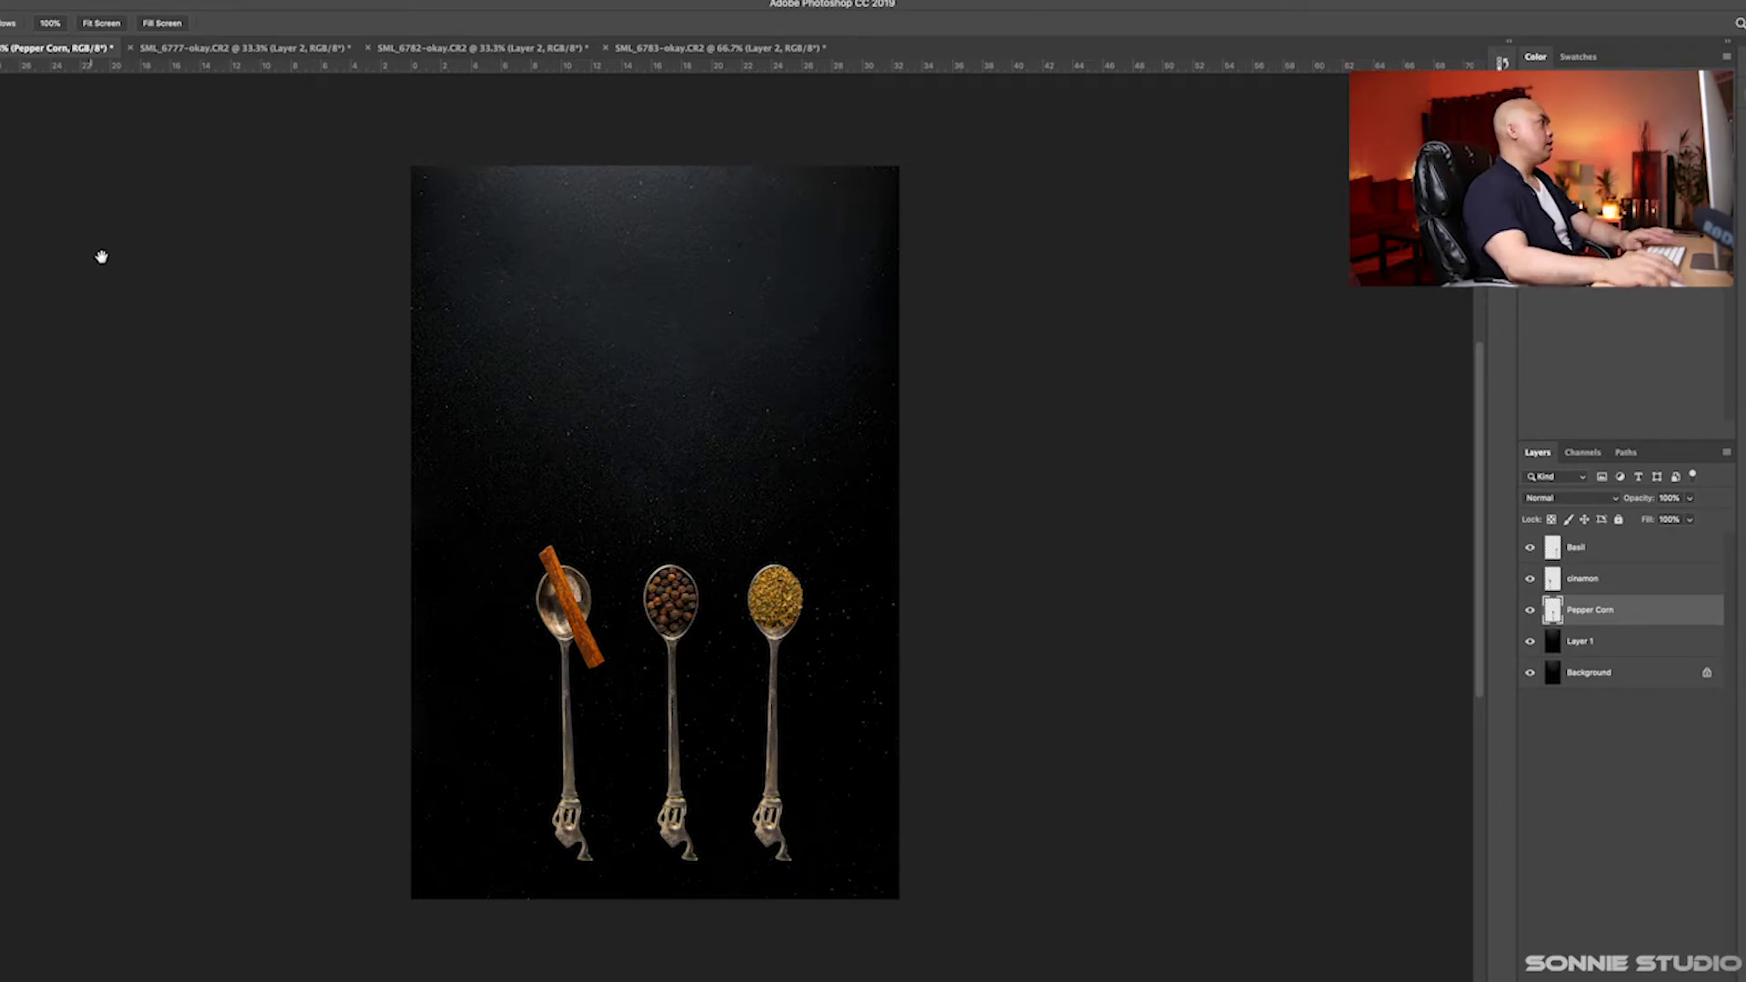
# Swell the peppercorn spoon's bowl with one Liquify Bloat stroke, undoing the second stroke
pyautogui.click(223, 0)
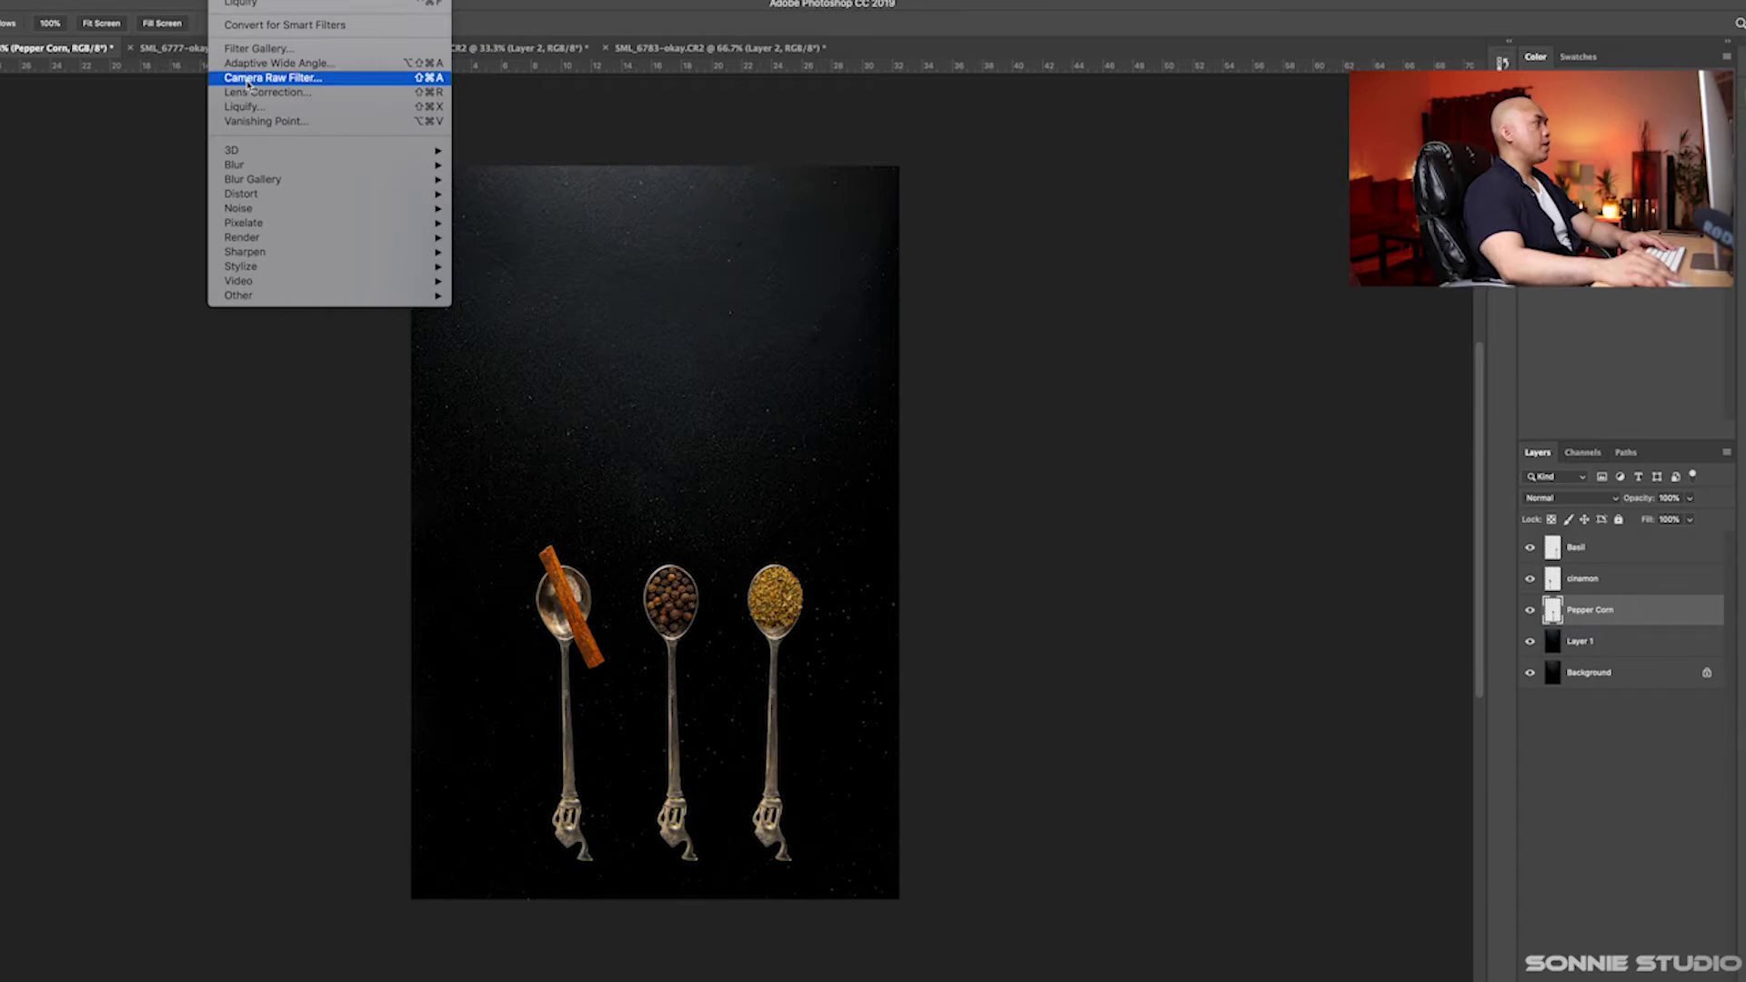
pyautogui.click(246, 111)
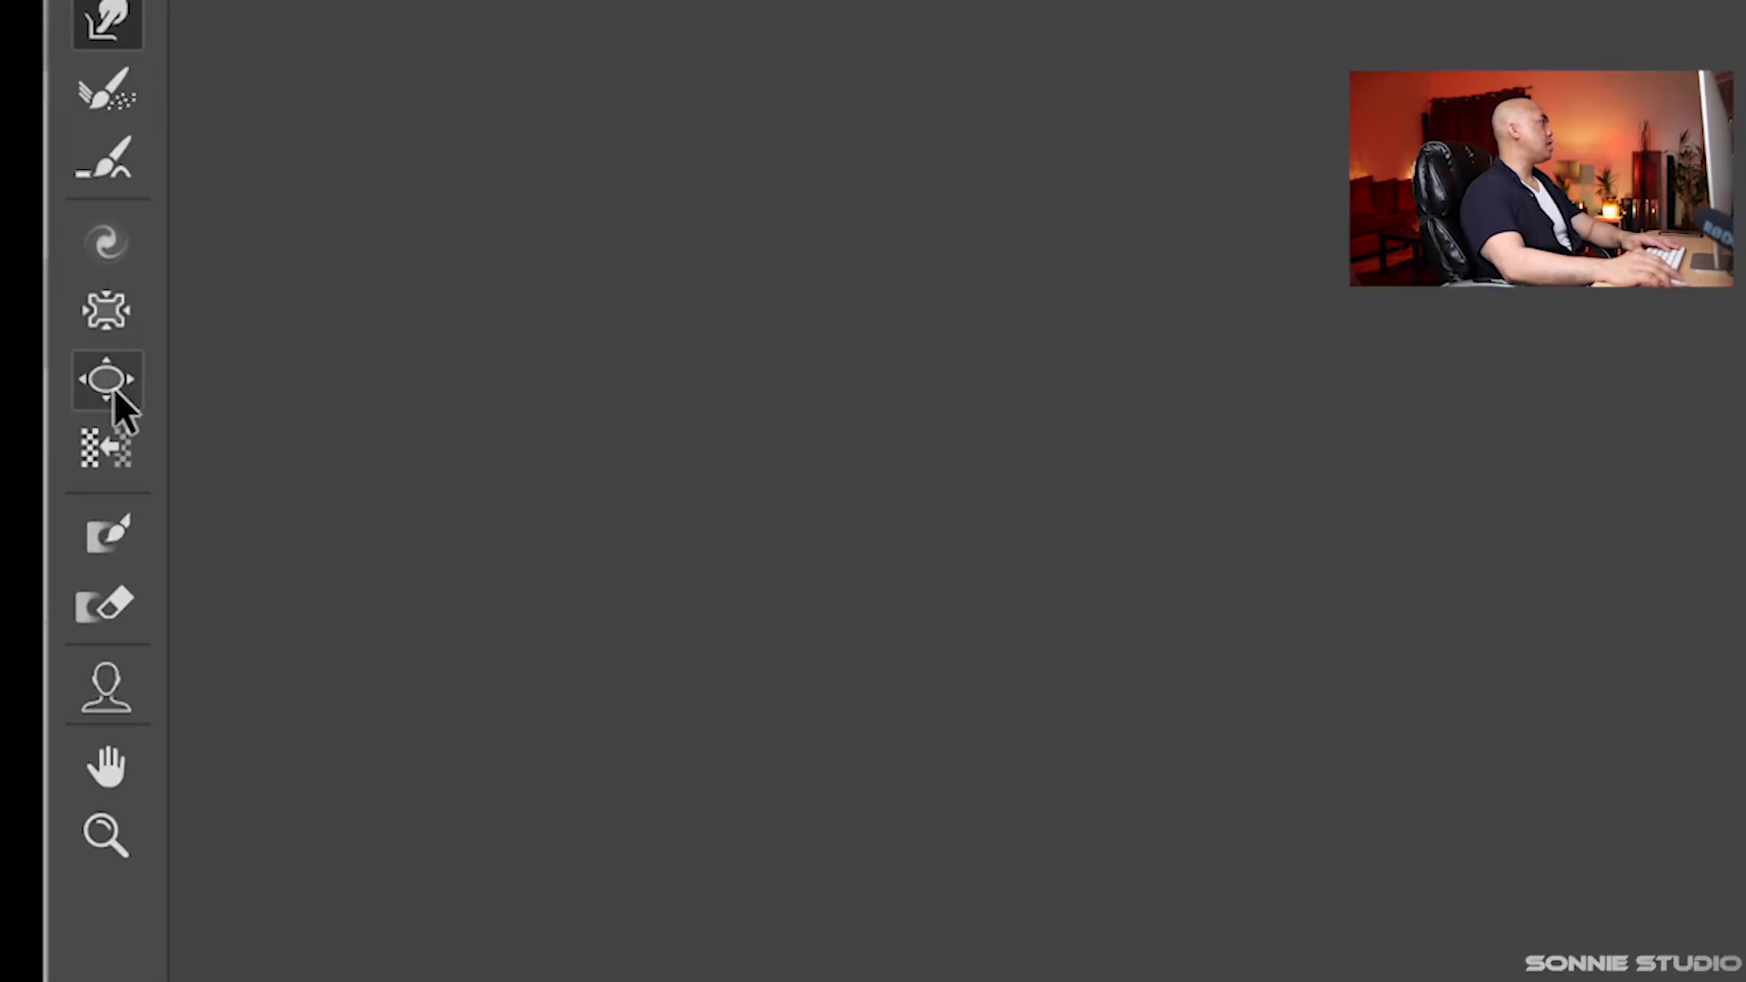
pyautogui.click(112, 386)
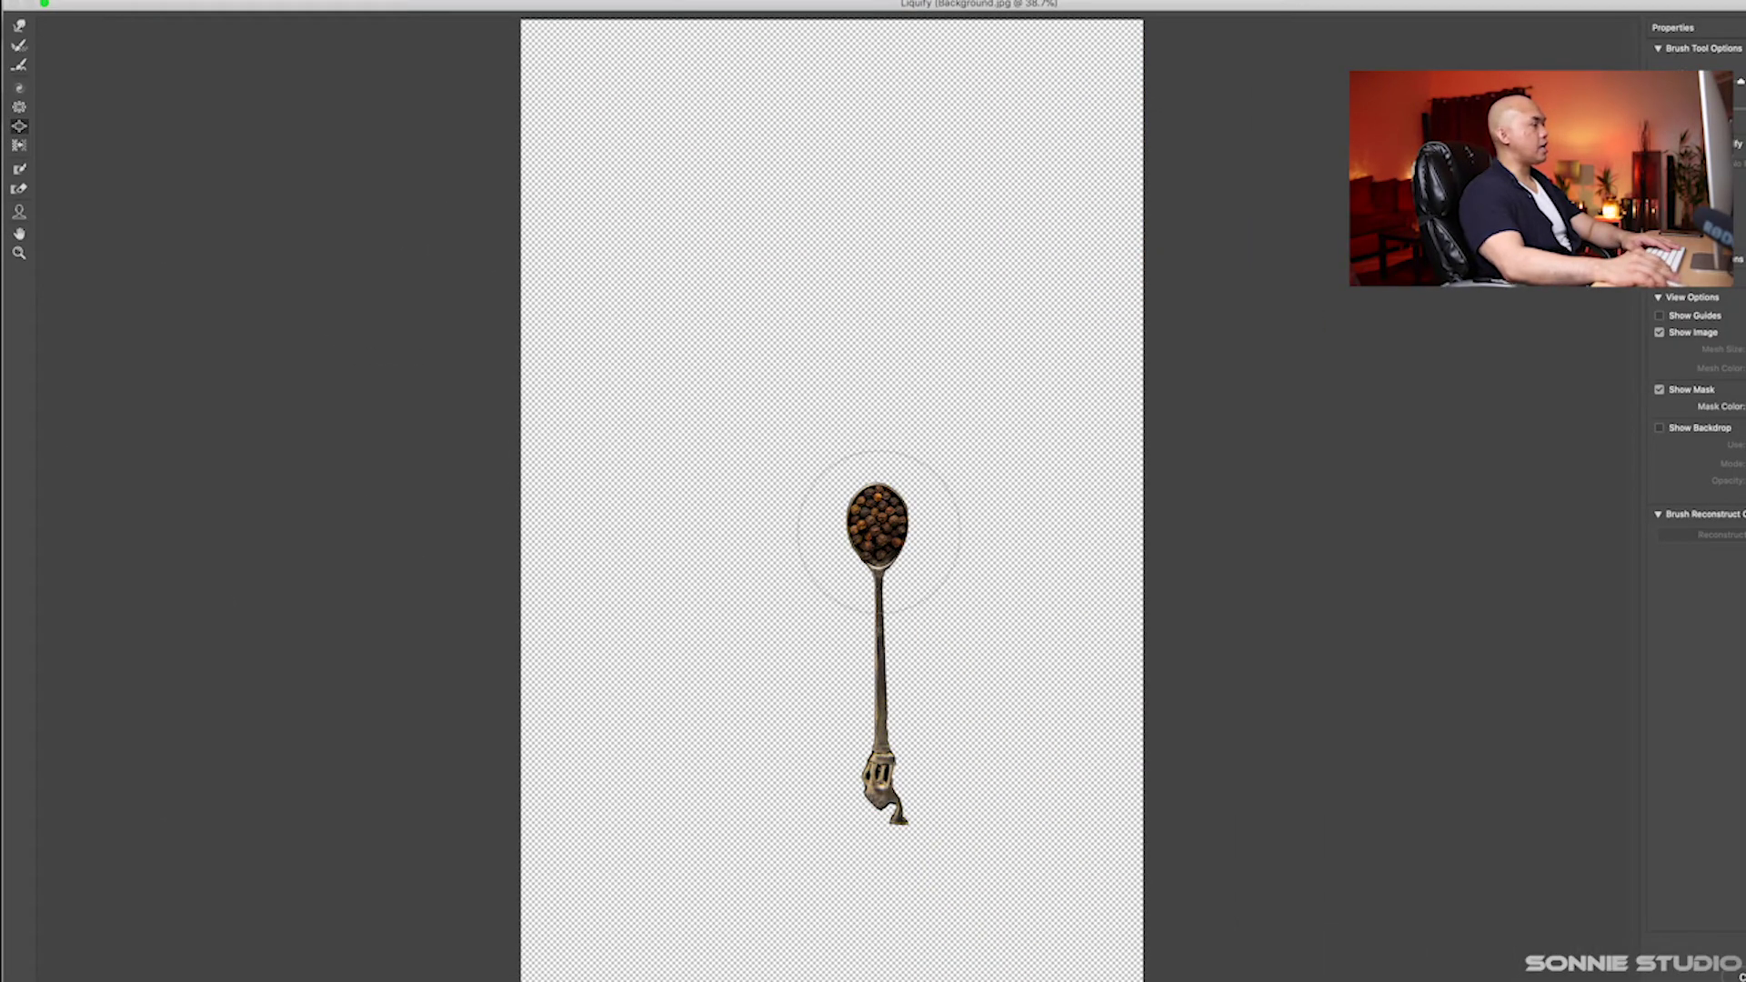
pyautogui.press('[')
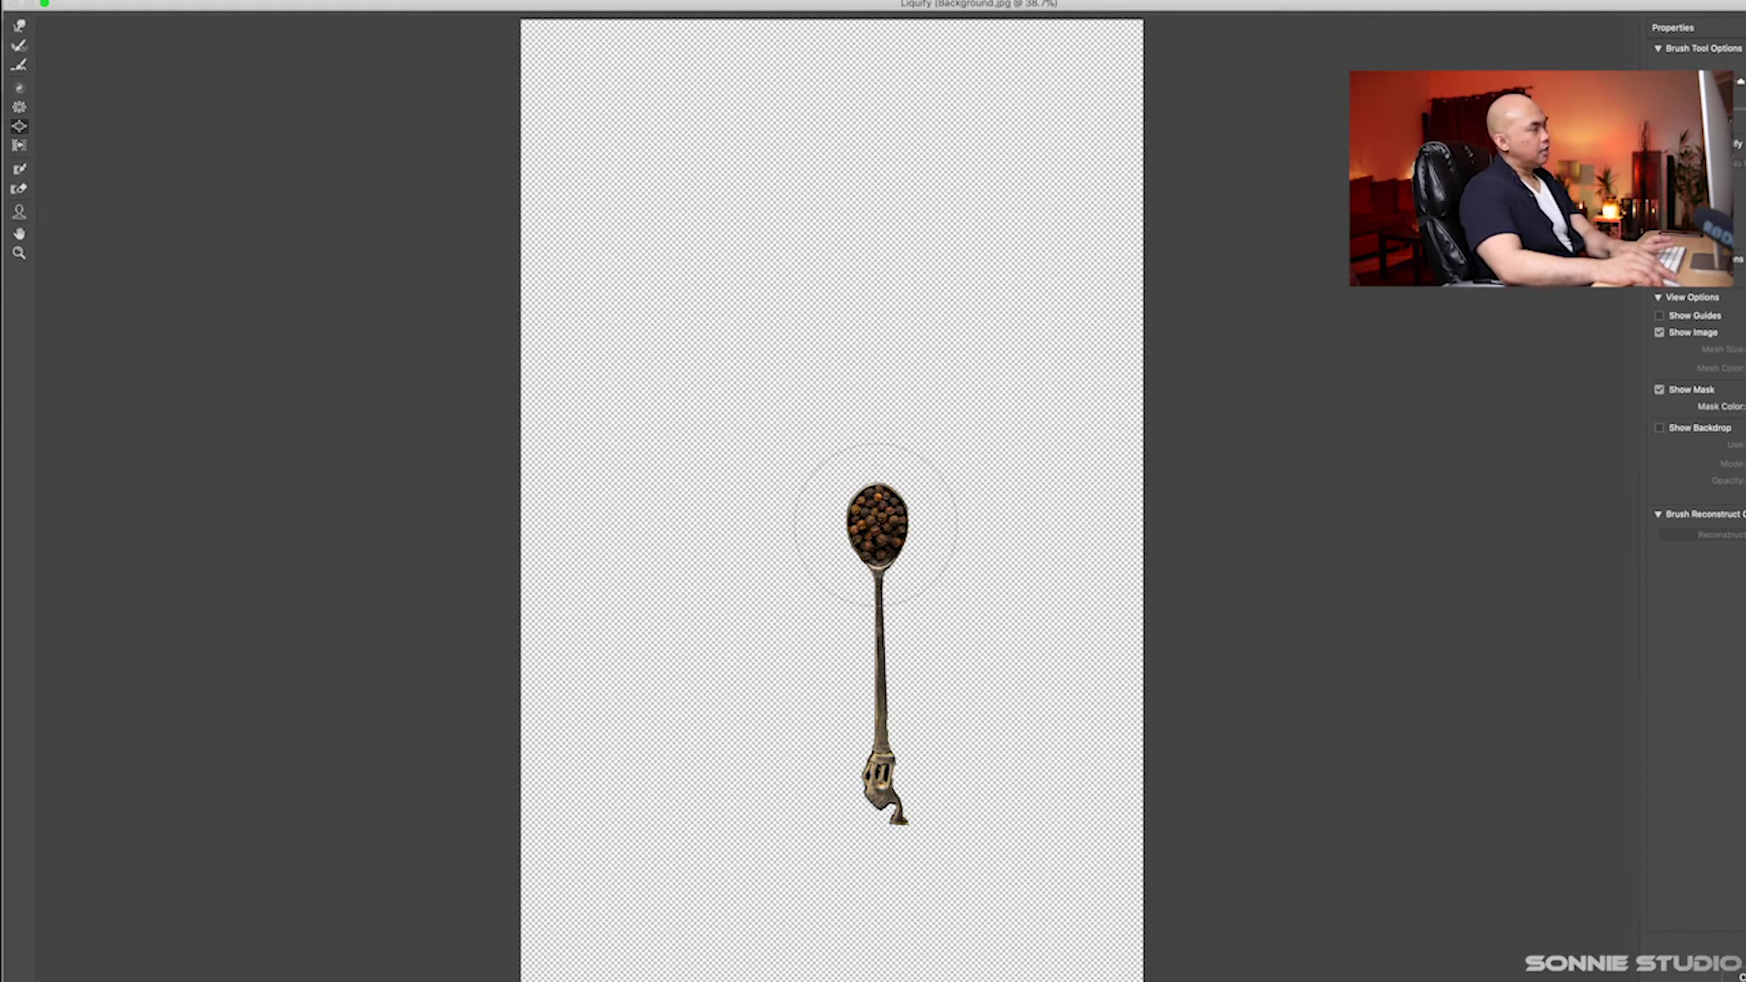
pyautogui.press(']')
pyautogui.press(']')
pyautogui.press(']')
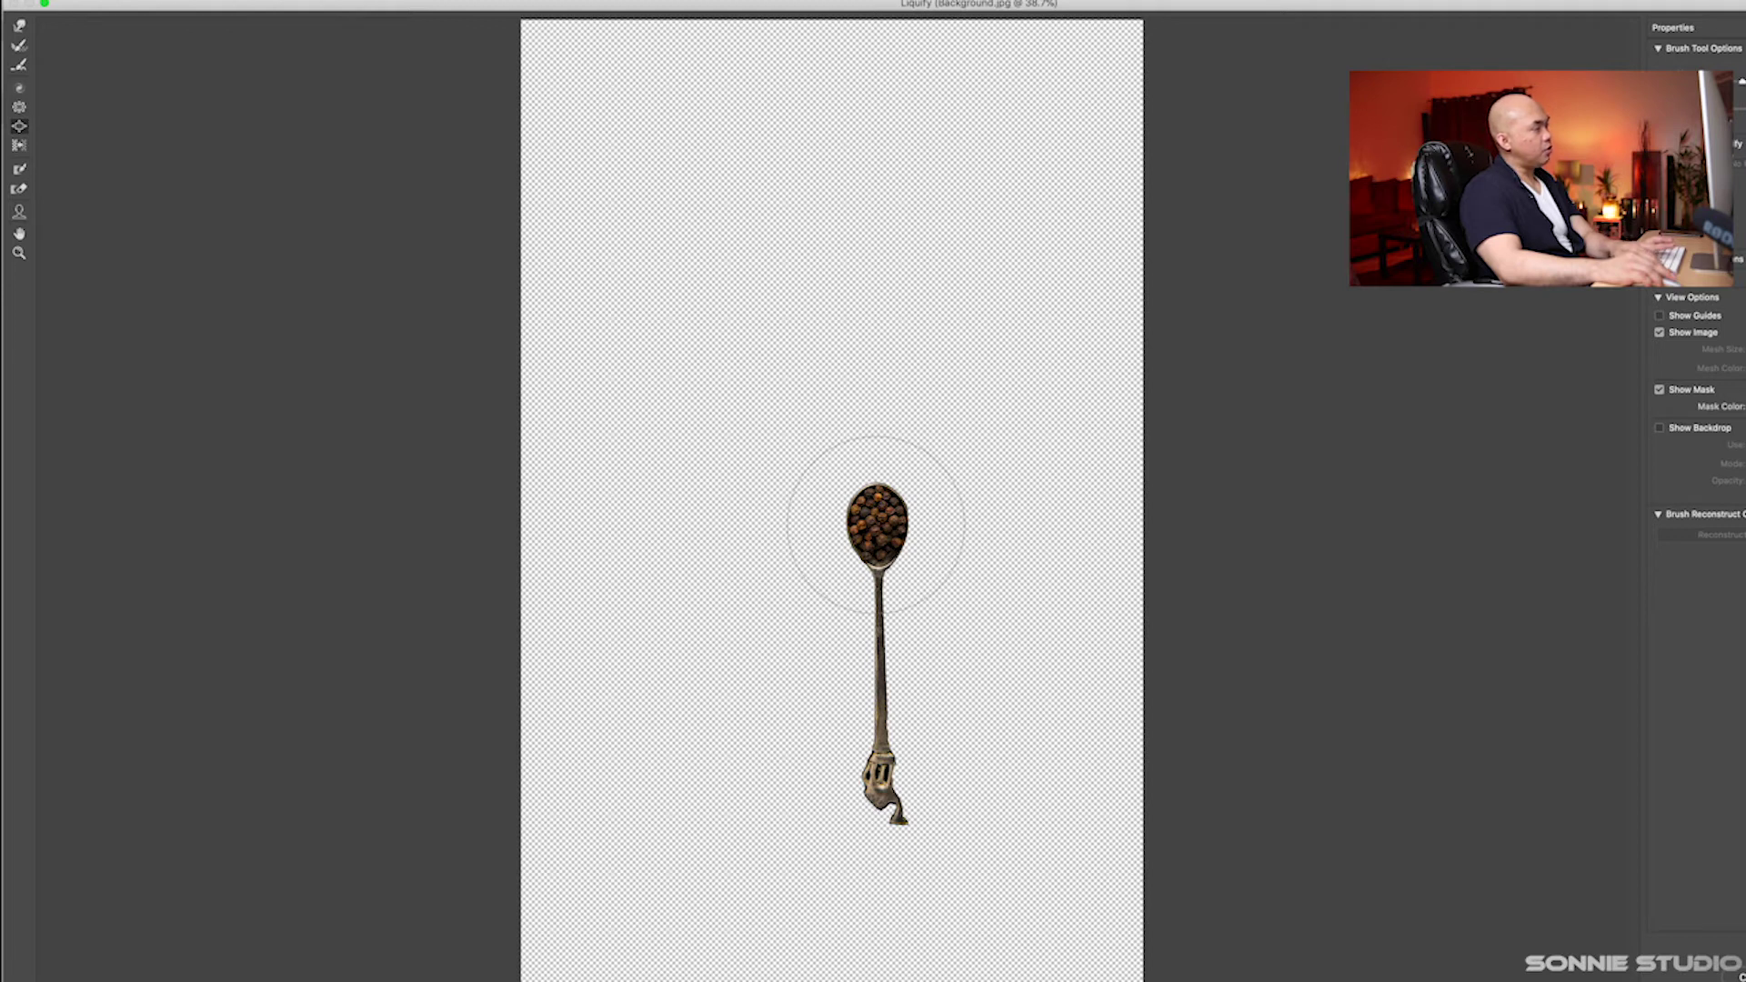
pyautogui.moveTo(876, 524); pyautogui.dragTo(876, 525)
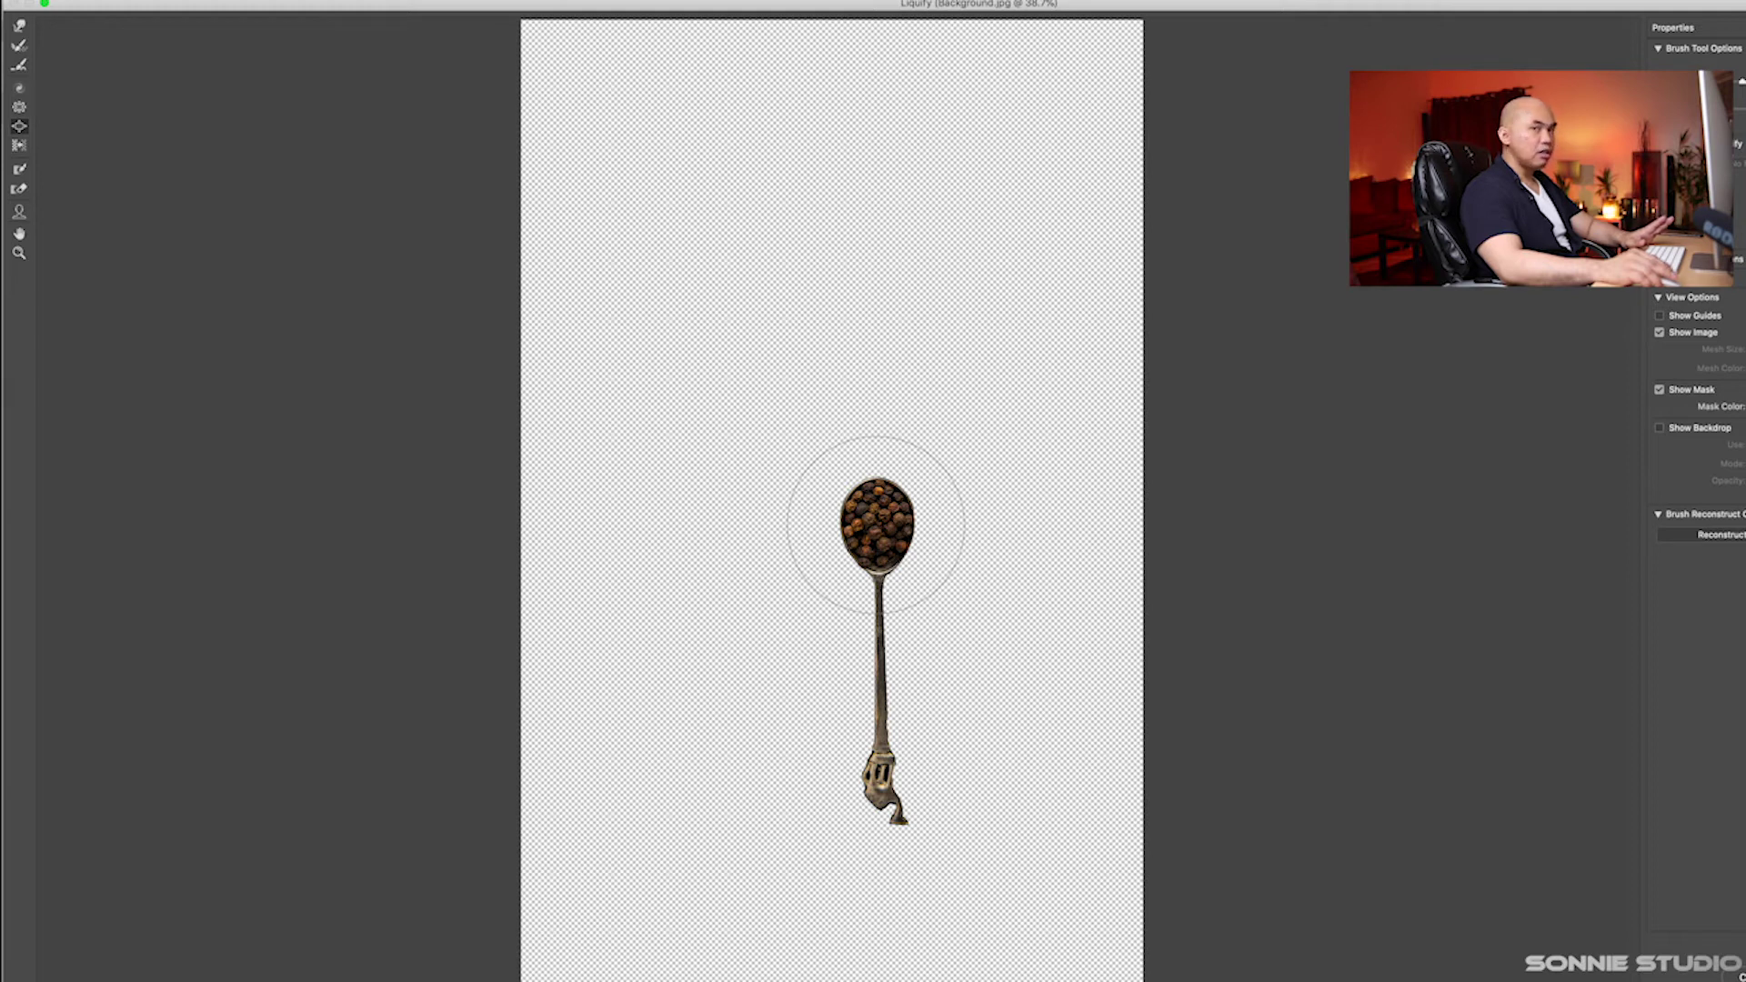
pyautogui.moveTo(876, 525); pyautogui.dragTo(876, 525)
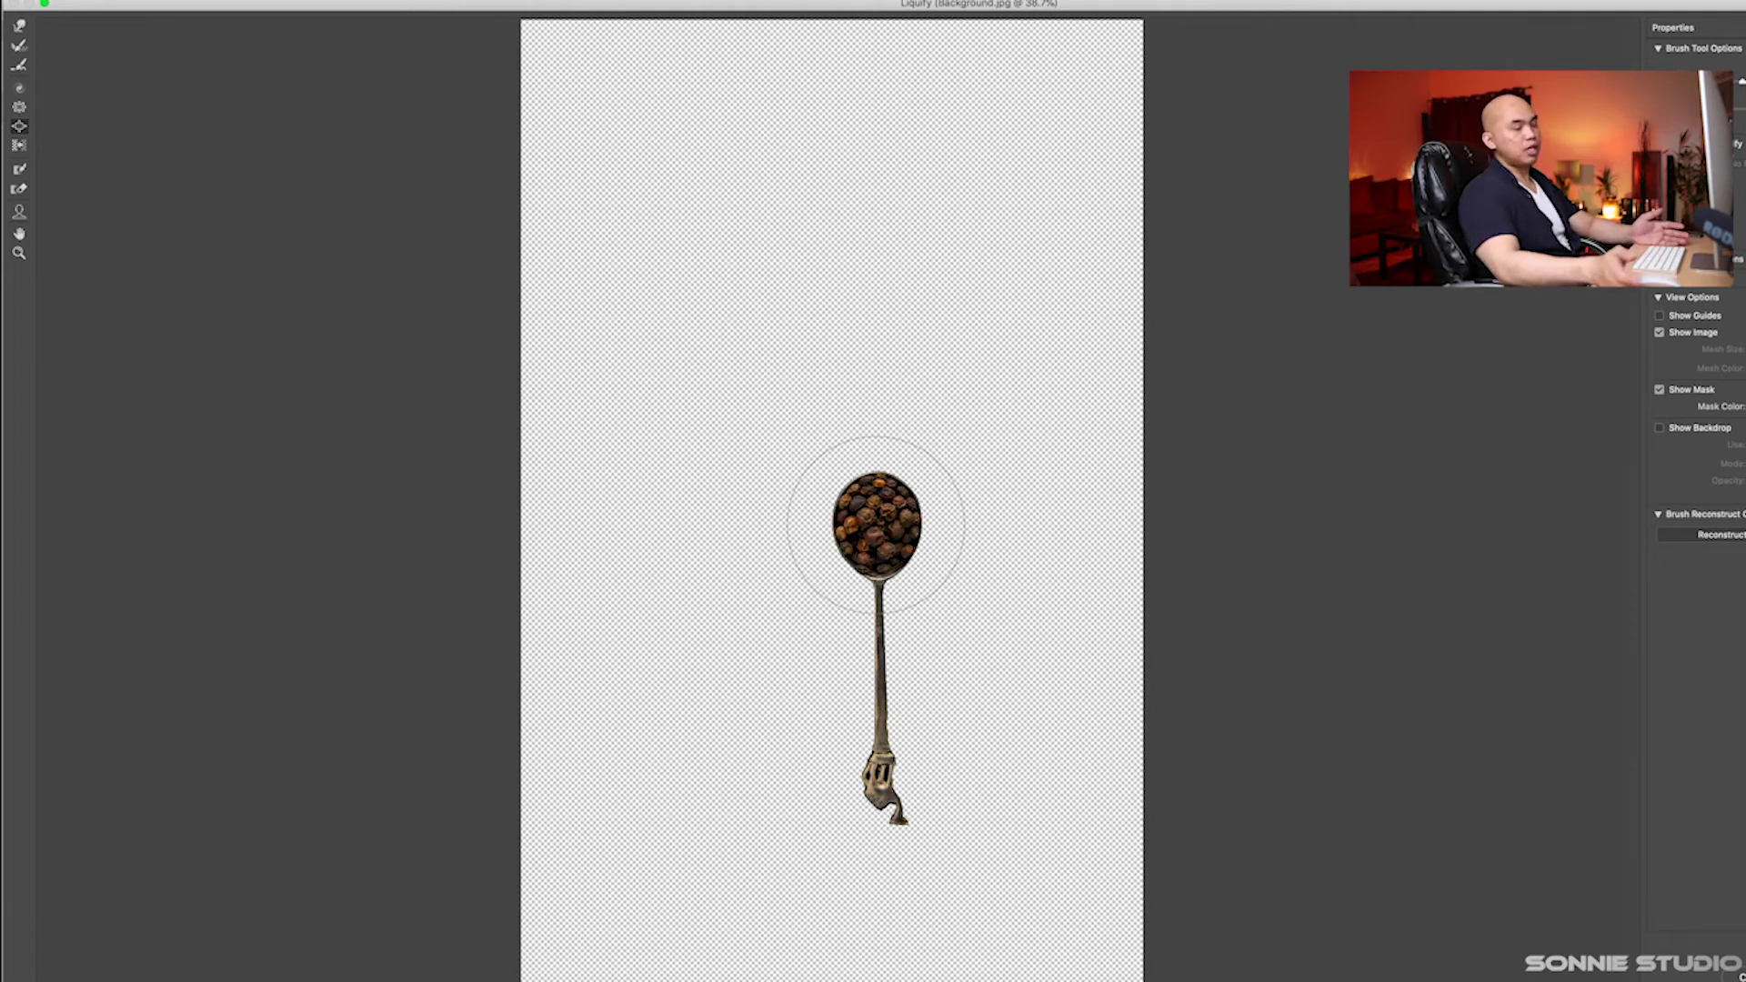
pyautogui.hotkey('ctrl', 'z')
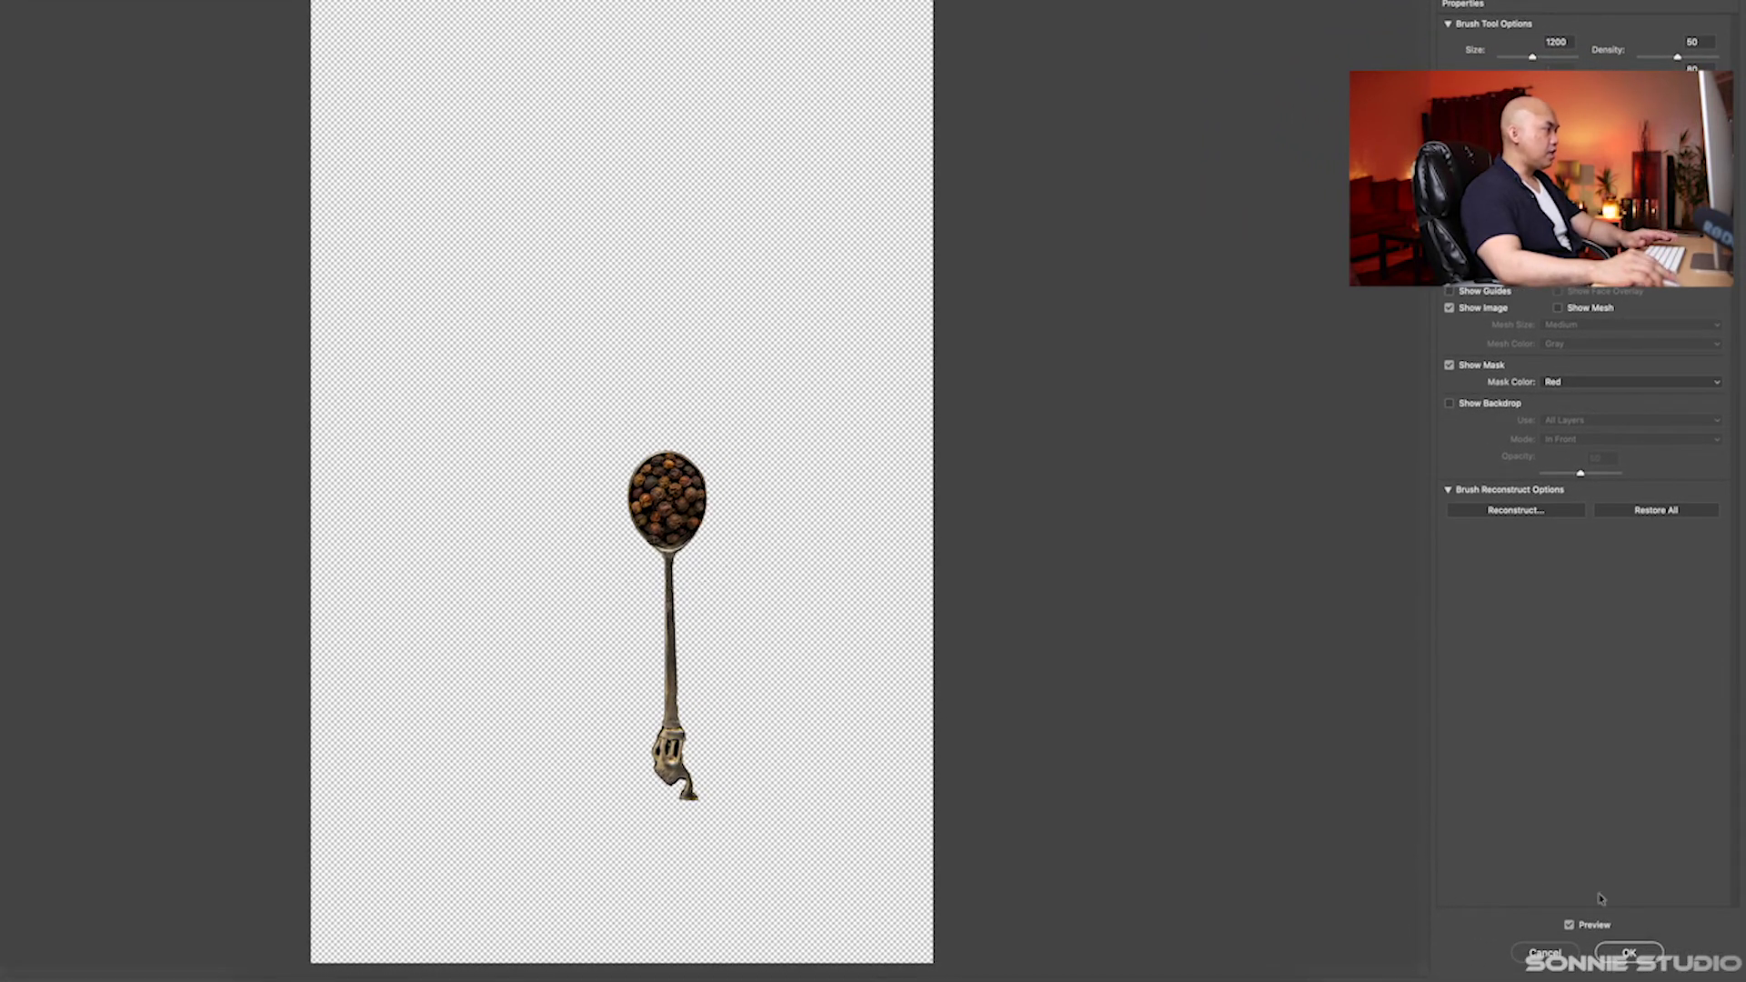
pyautogui.click(1630, 953)
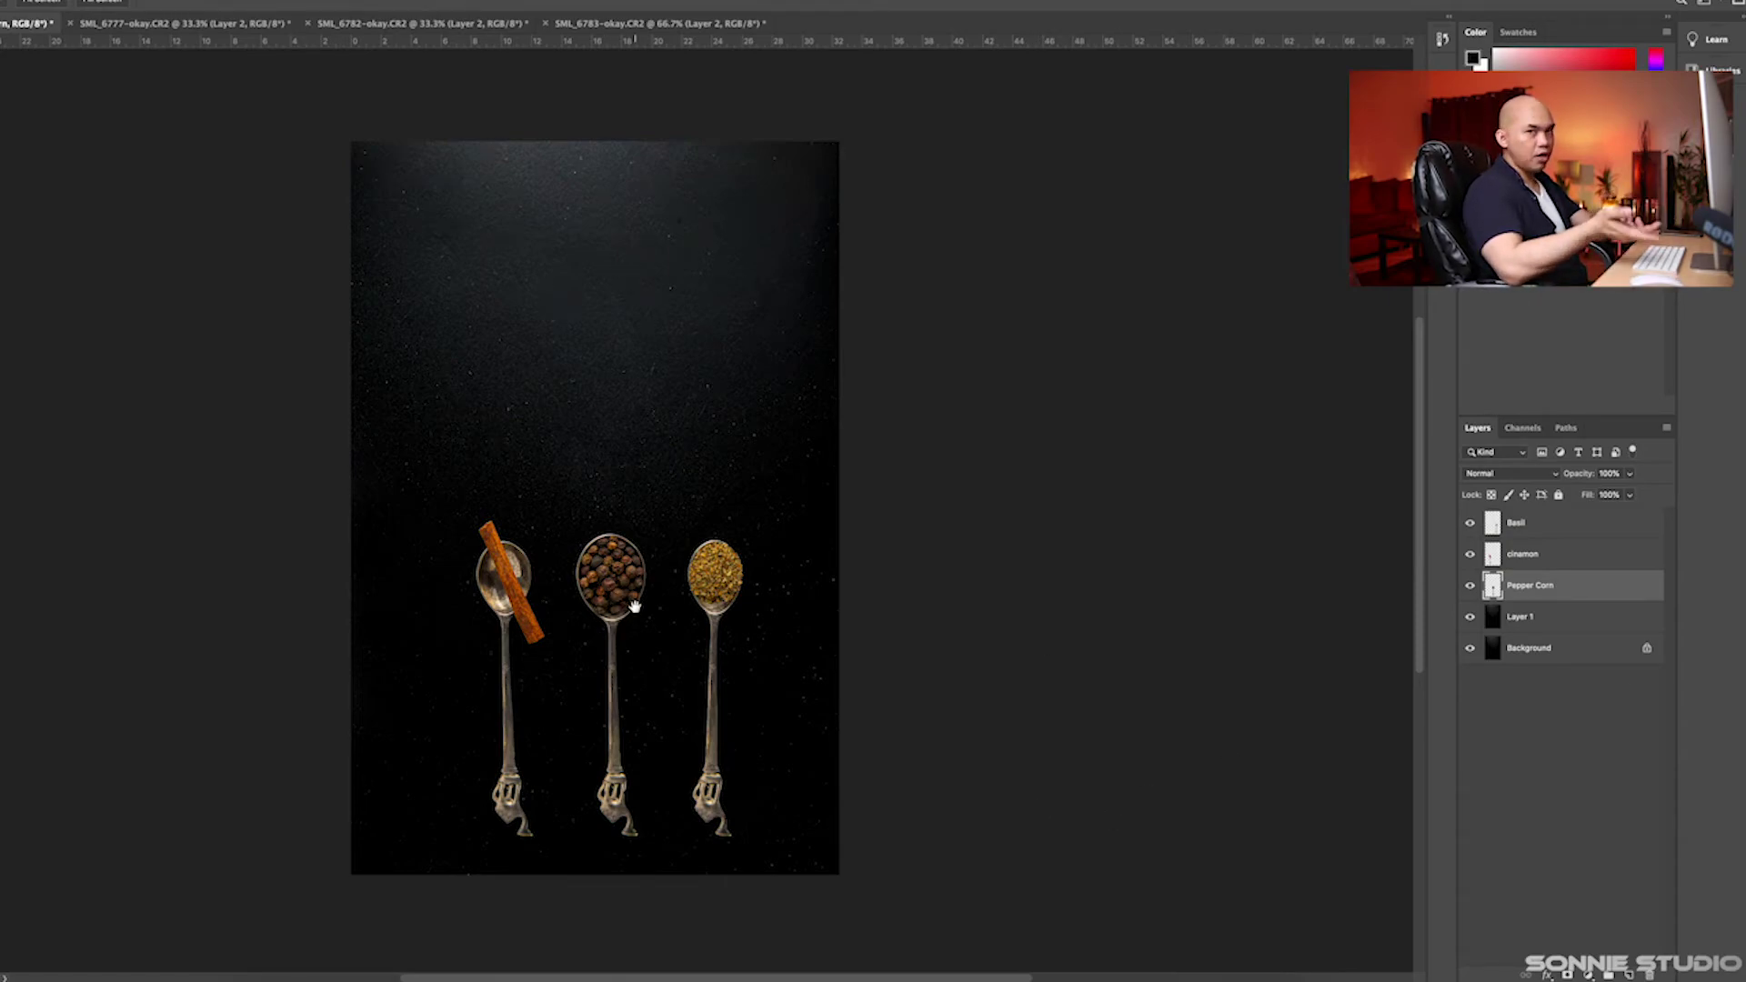
# Select the Basil layer and reshape its spoon bowl into a pointed leaf shape in Liquify
pyautogui.click(1521, 525)
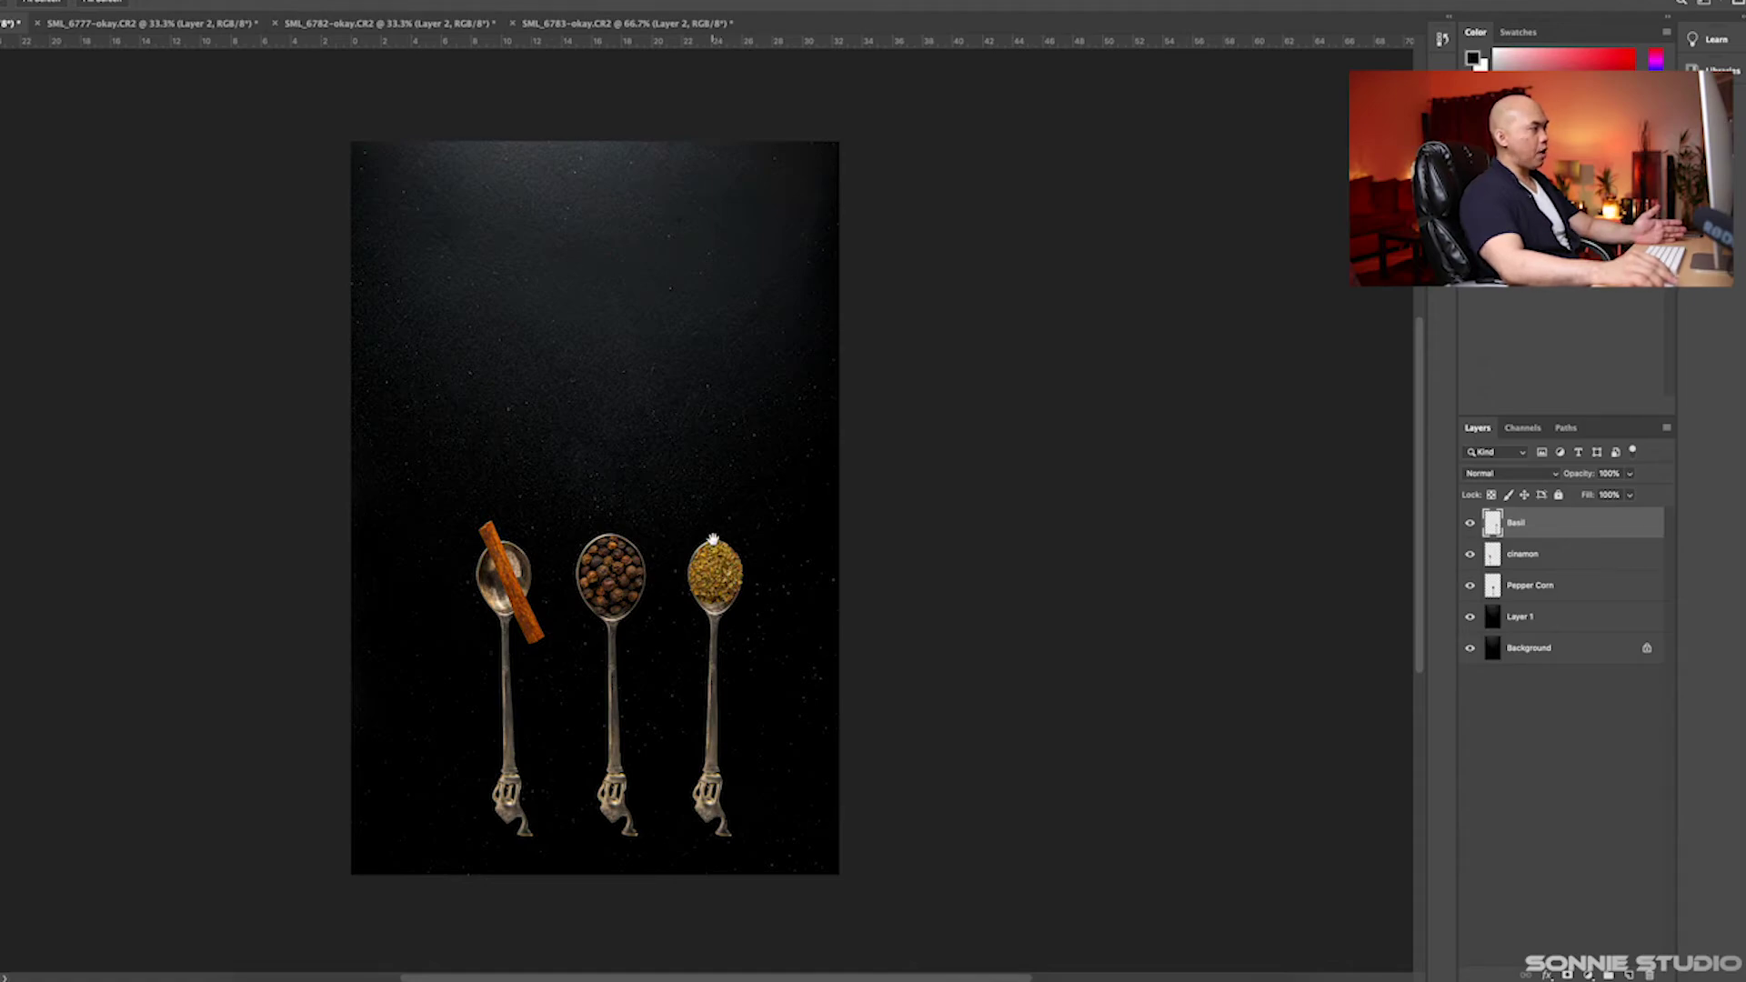
pyautogui.click(172, 2)
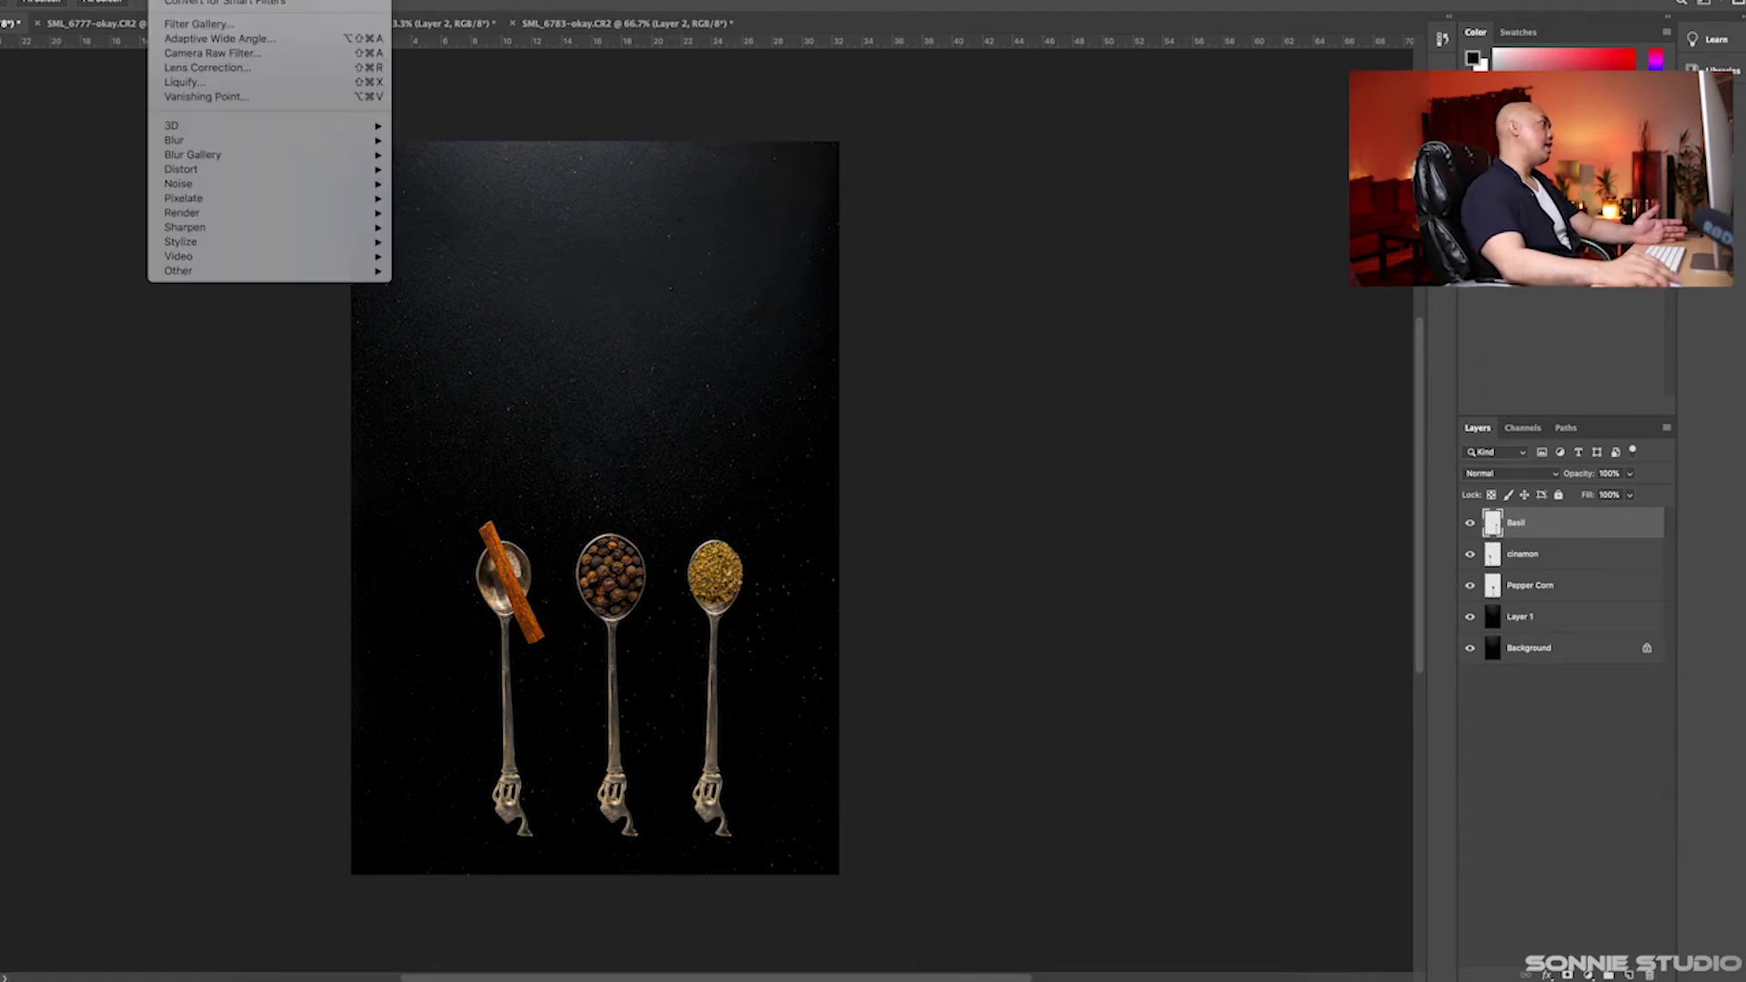
pyautogui.click(191, 82)
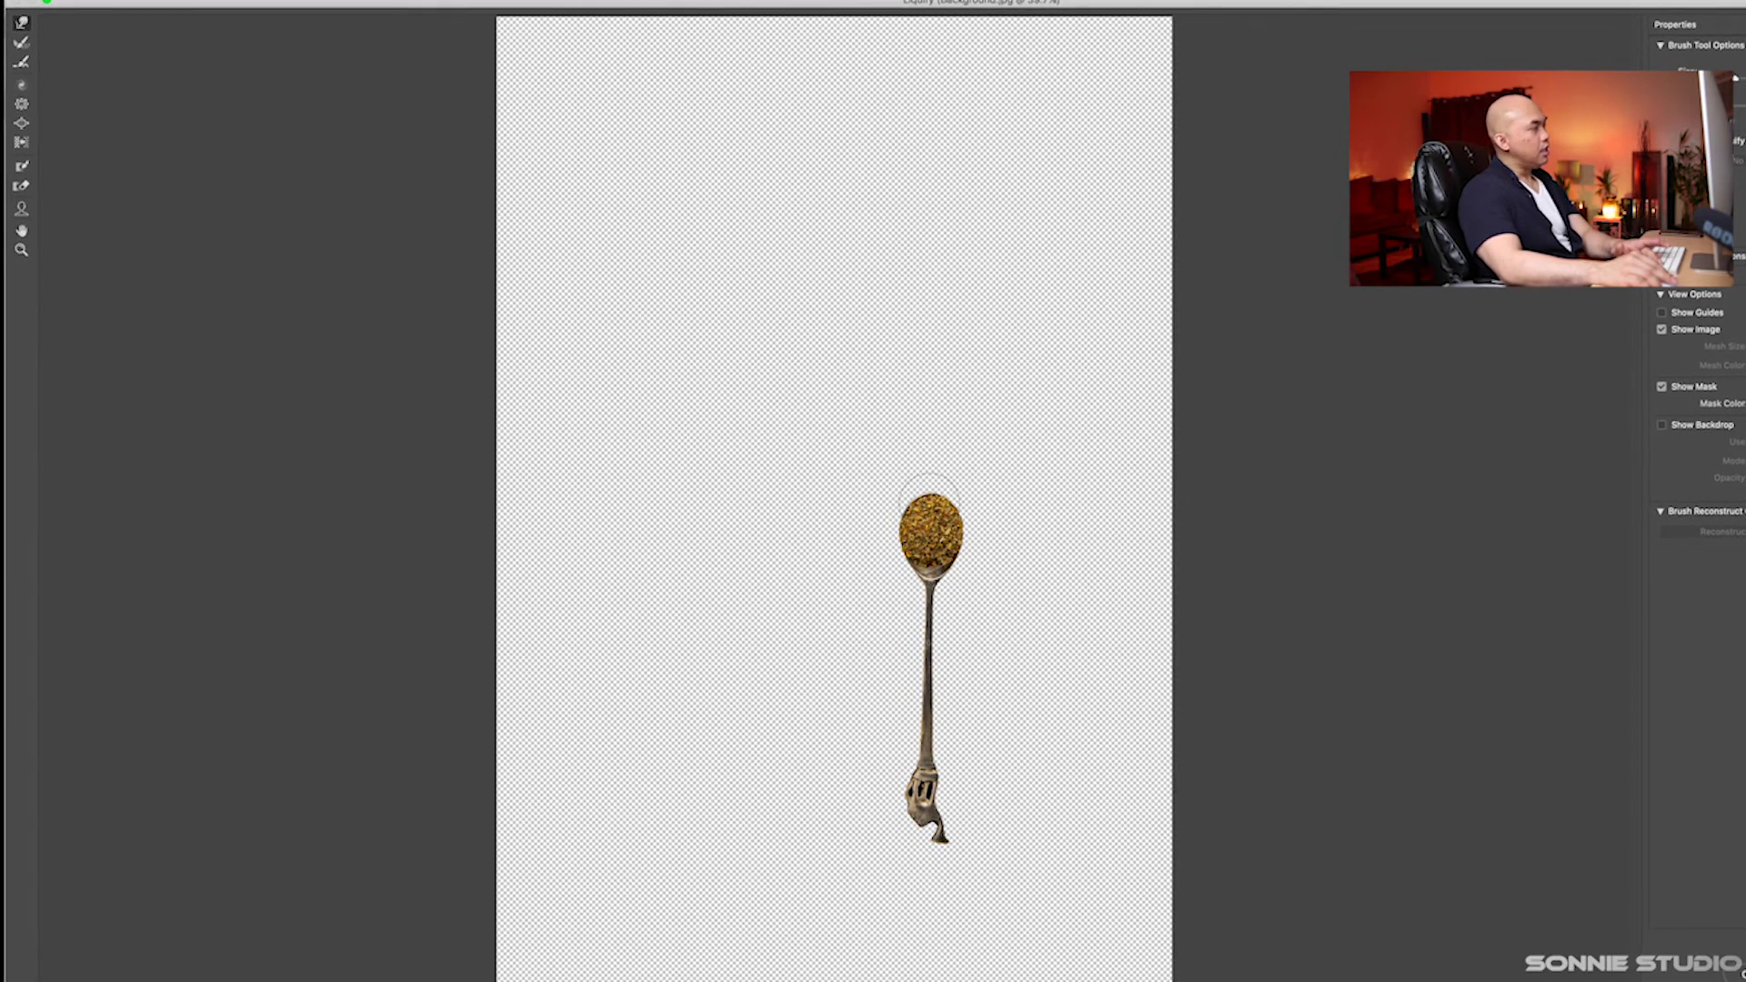
pyautogui.press(']')
pyautogui.press(']')
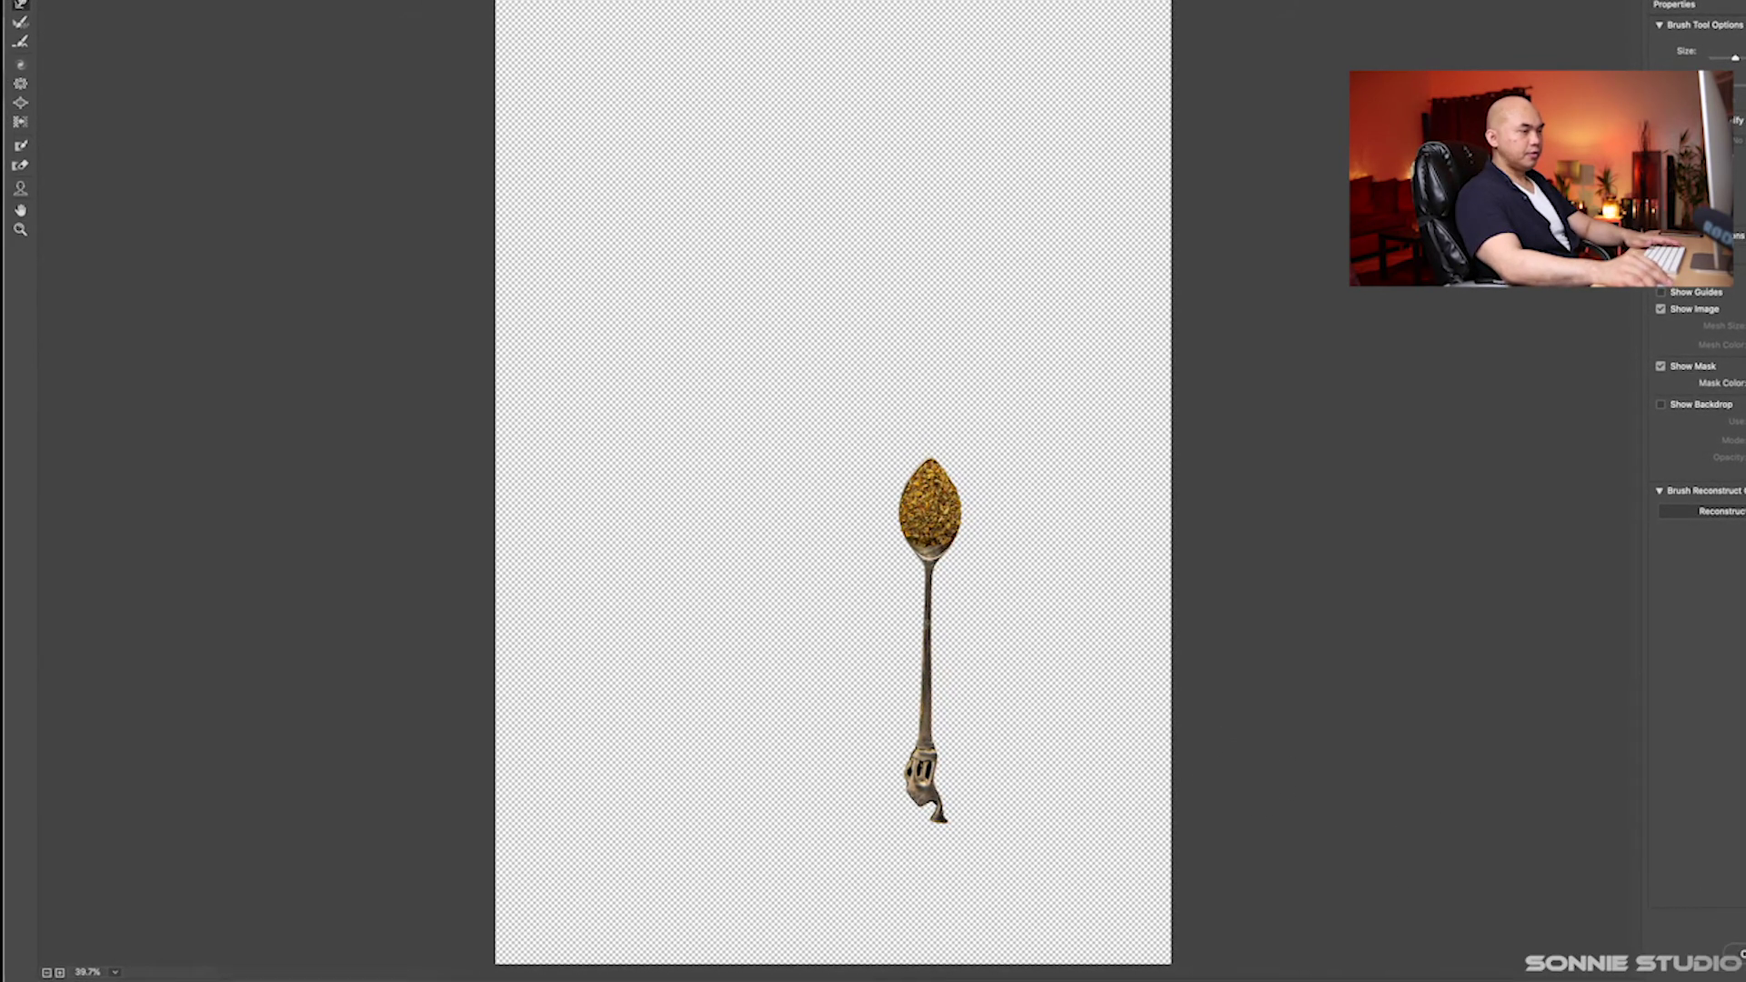
pyautogui.press('Return')
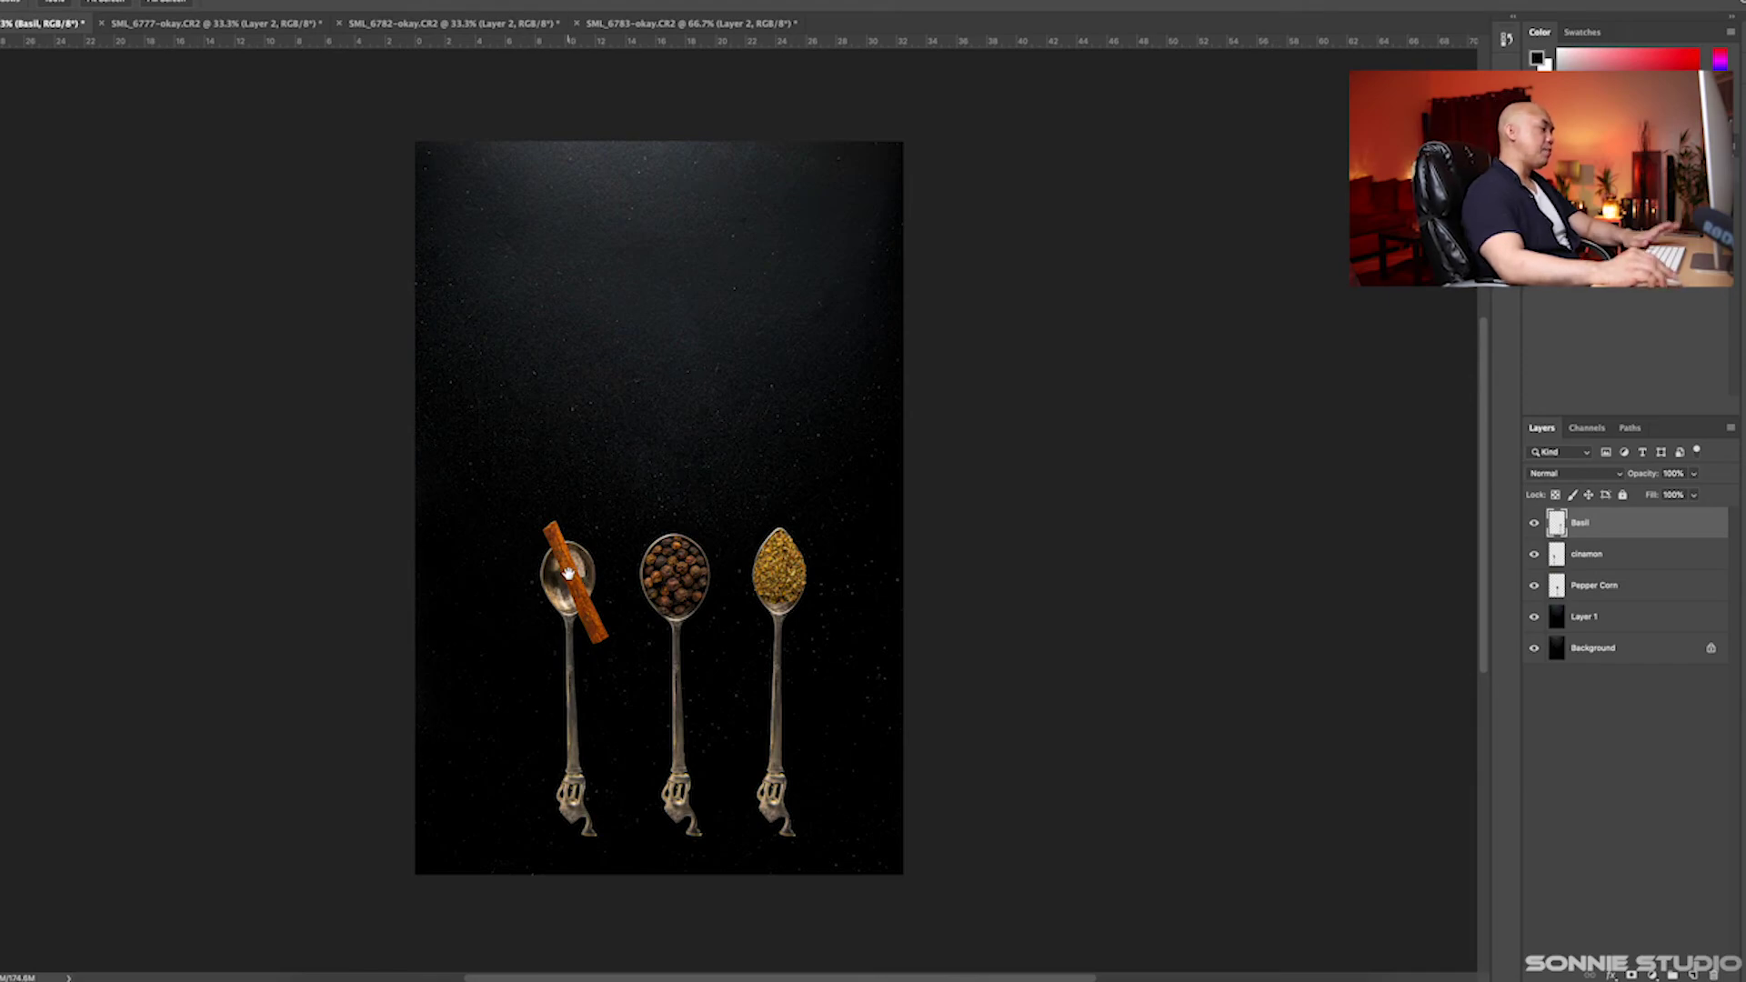
# Move the cinnamon spoon beside the basil spoon and the peppercorn spoon next to them, highest
pyautogui.click(1611, 592)
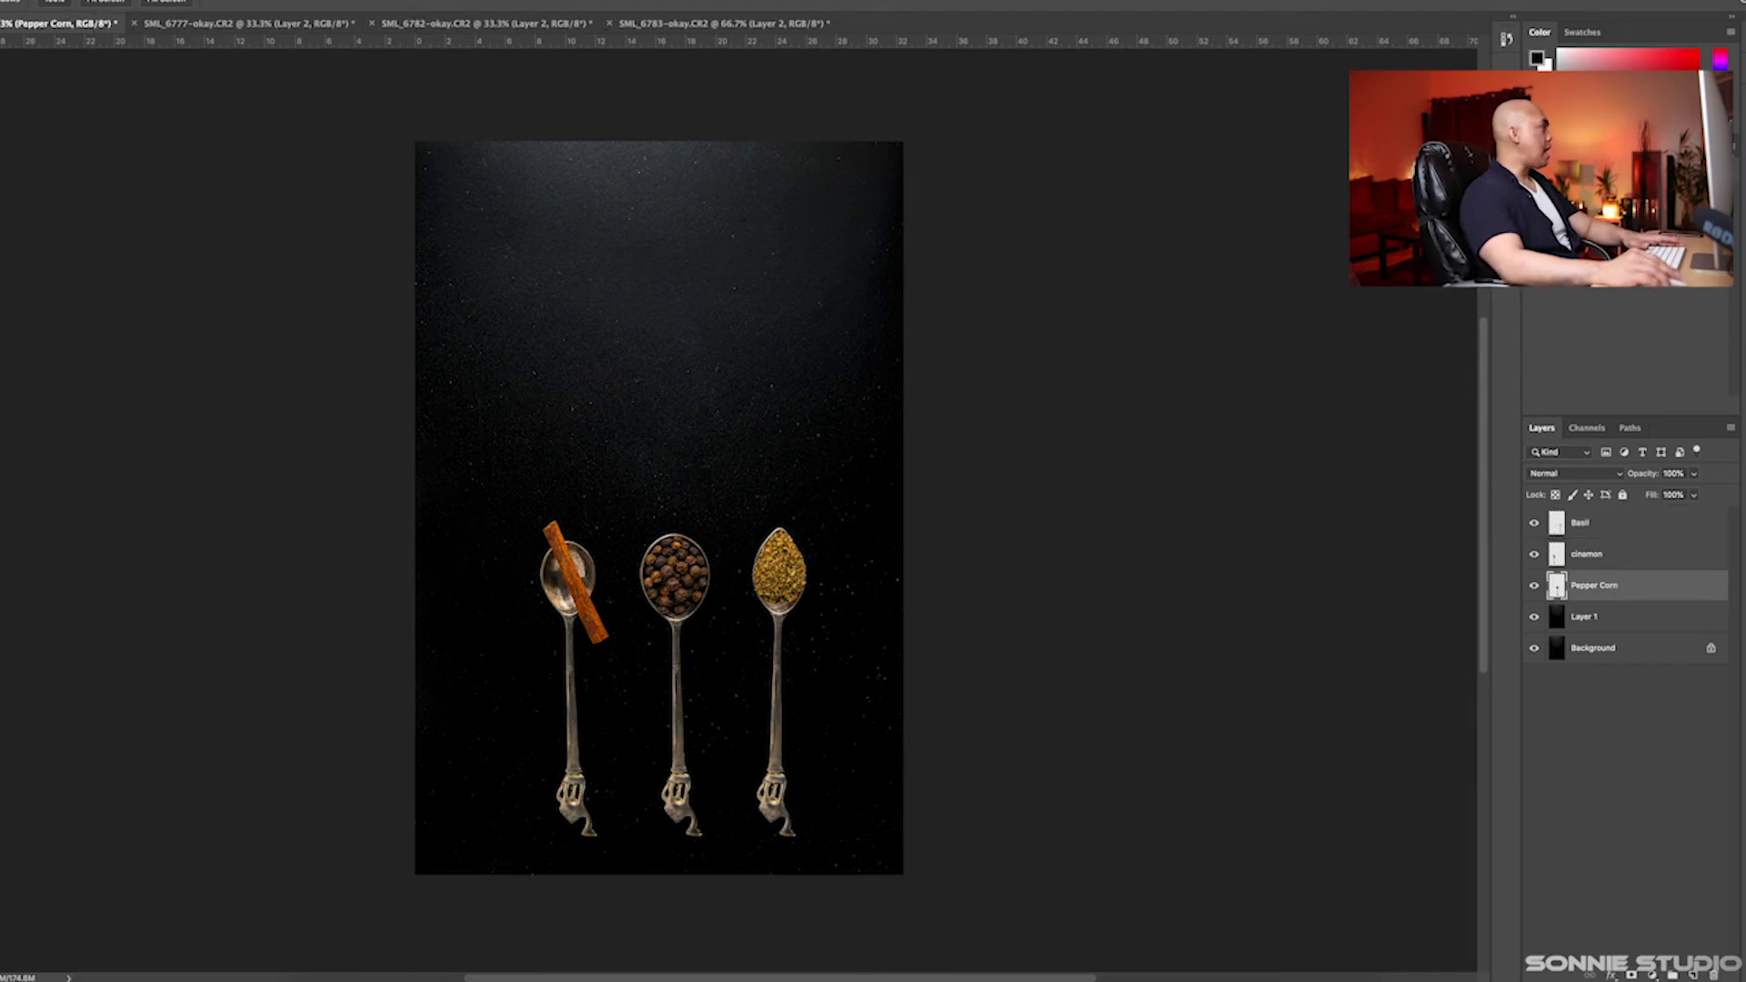
pyautogui.press('v')
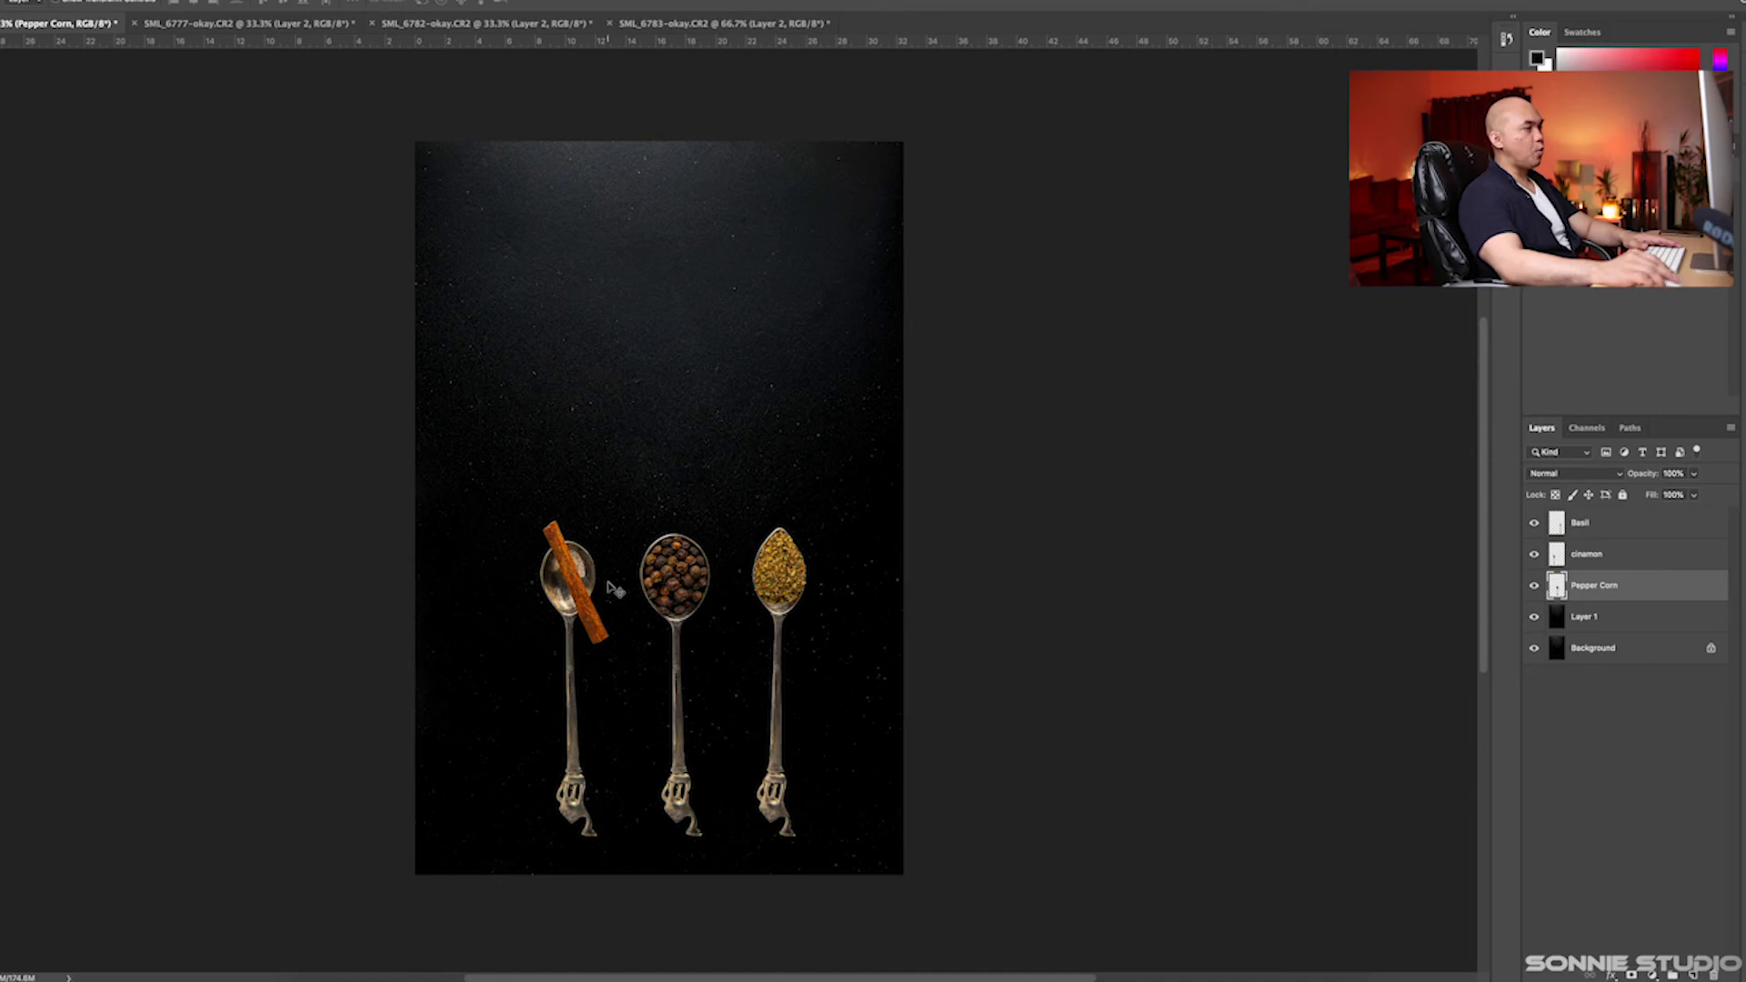
pyautogui.moveTo(684, 591); pyautogui.dragTo(475, 778)
pyautogui.hotkey('alt', ']')
pyautogui.hotkey('alt', ']')
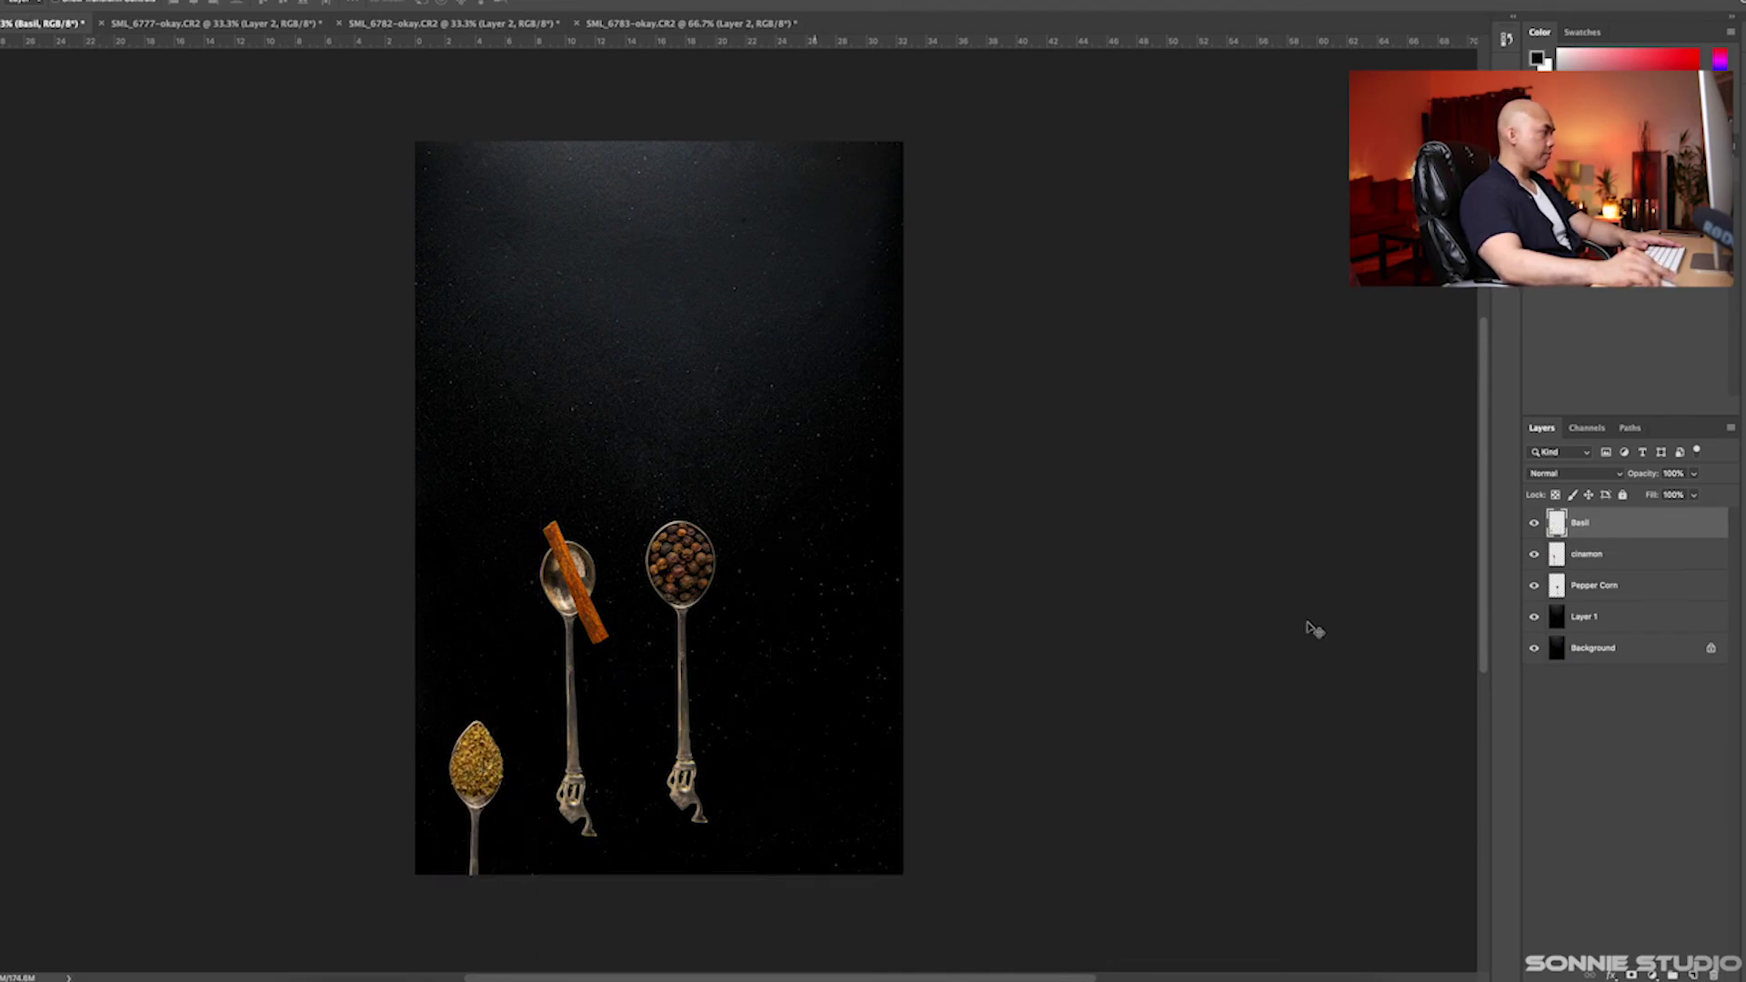
pyautogui.click(1587, 559)
pyautogui.moveTo(587, 586); pyautogui.dragTo(534, 682)
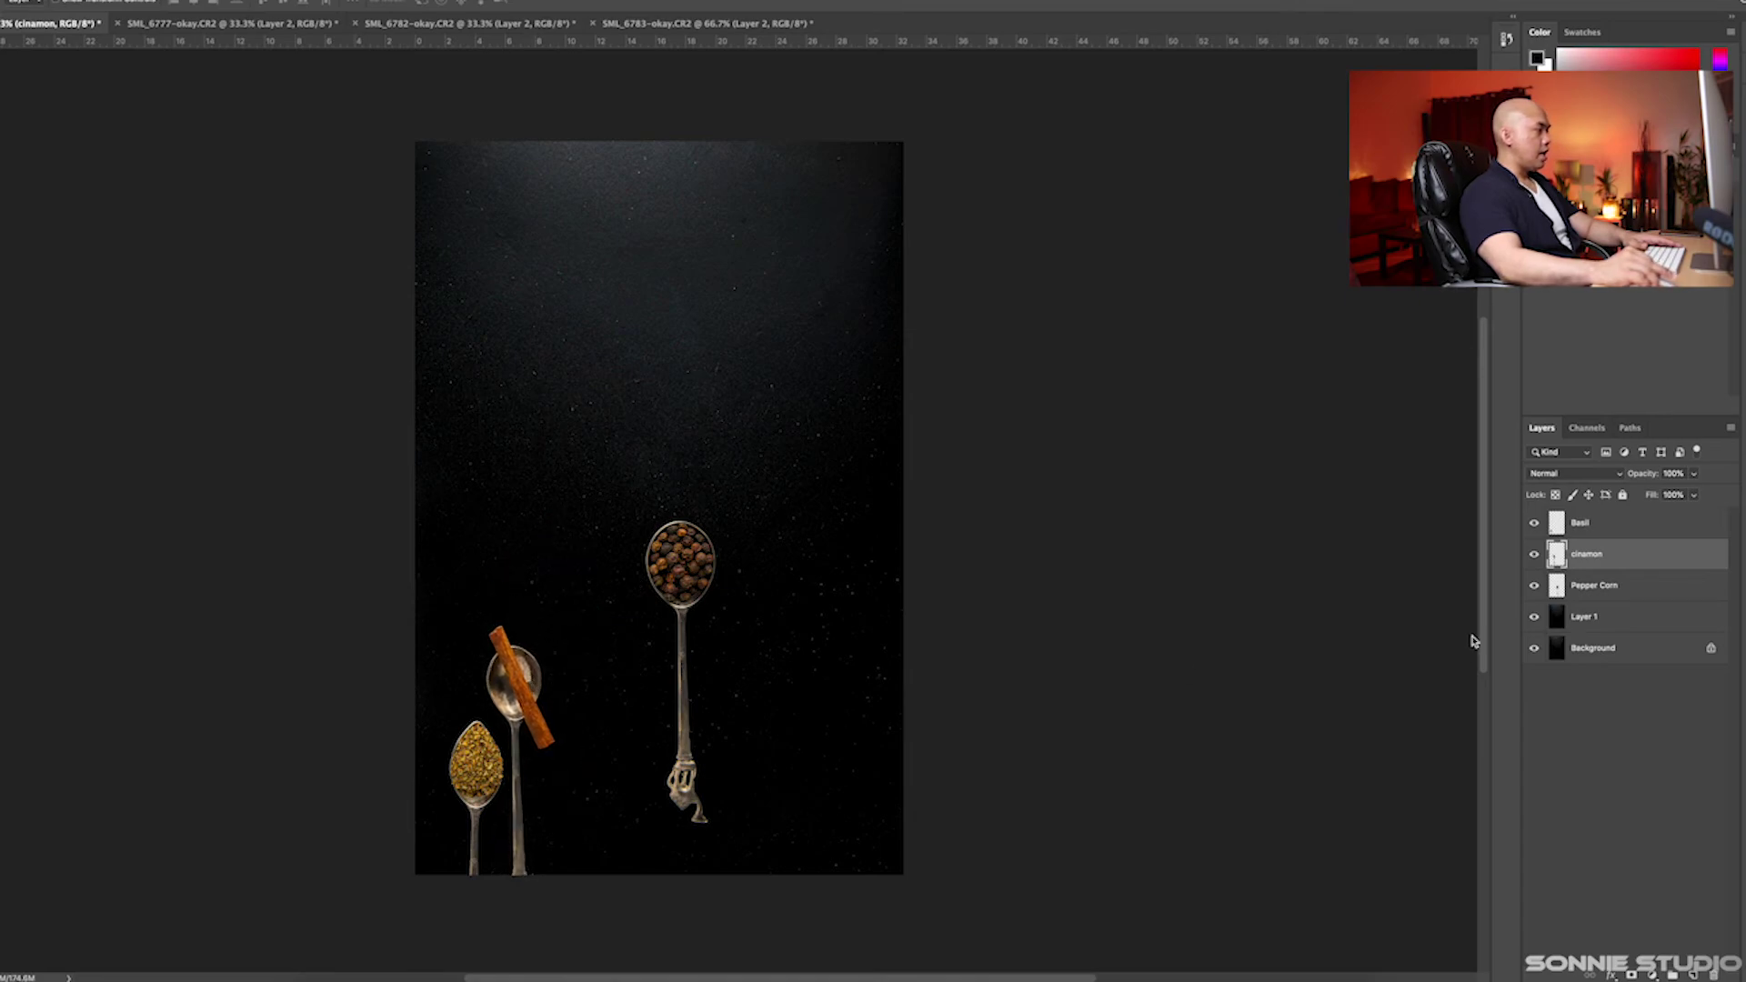
pyautogui.click(1588, 591)
pyautogui.moveTo(693, 562); pyautogui.dragTo(568, 594)
pyautogui.click(1053, 423)
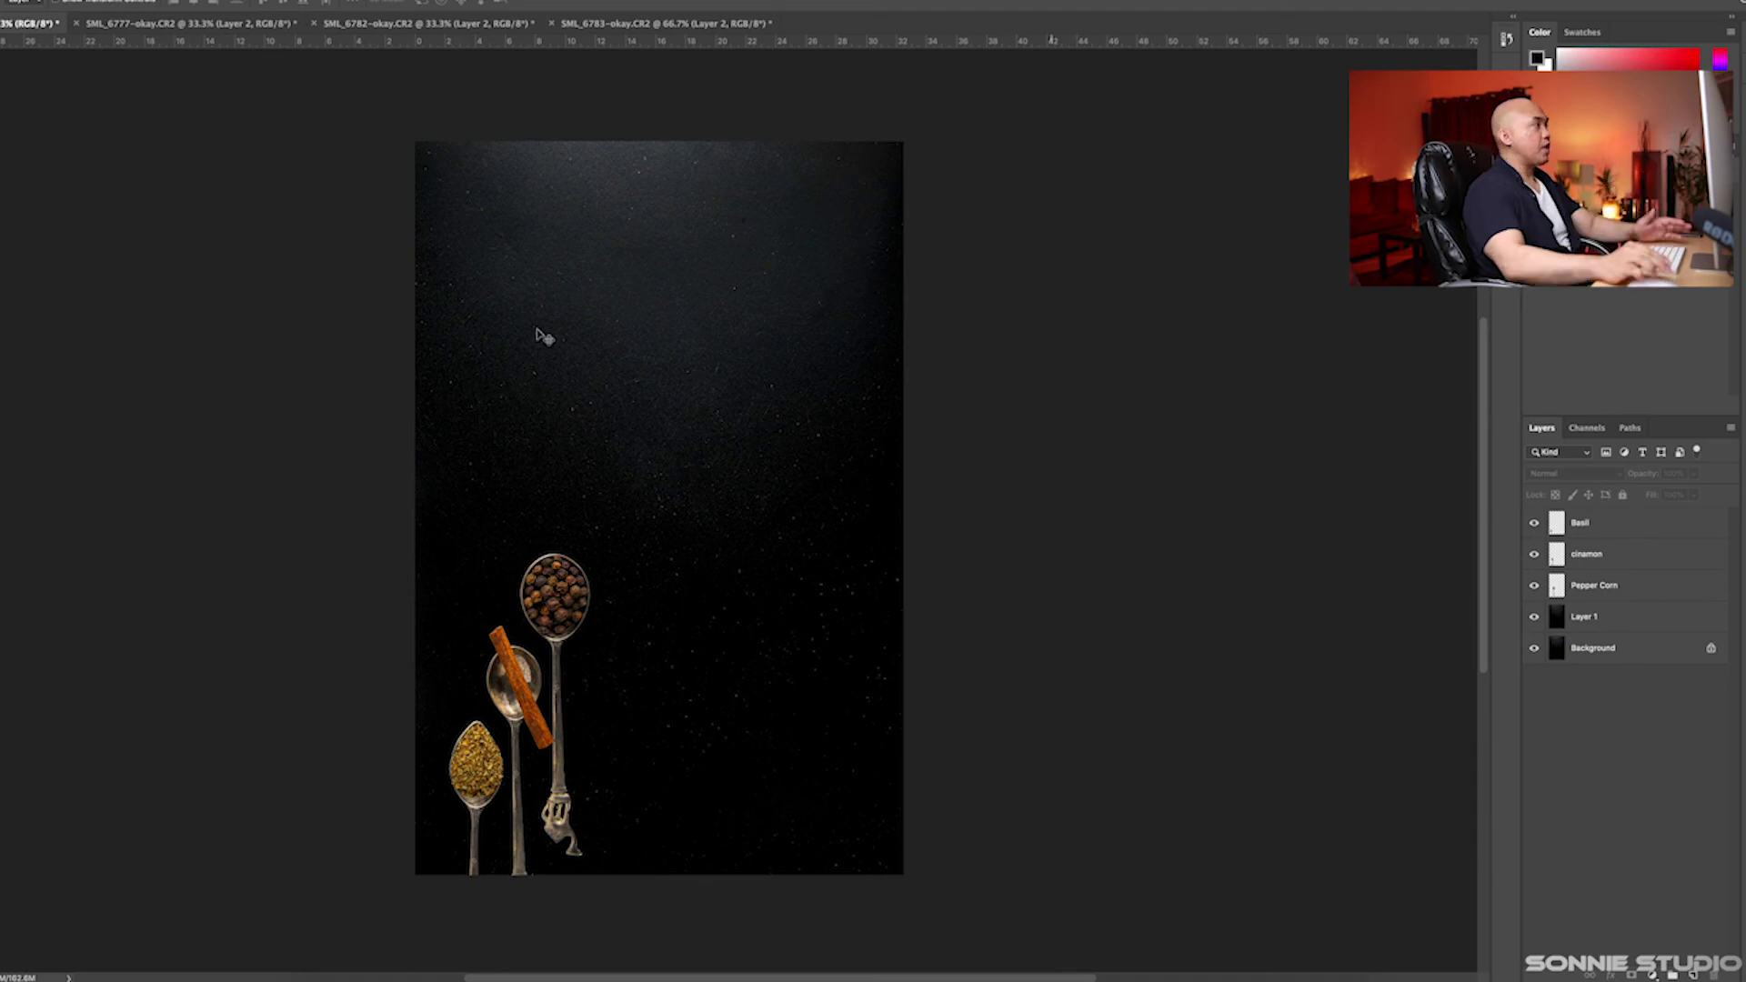
# Place the finished-layout reference photo as a top layer, hide it, and deselect all layers
pyautogui.moveTo(320, 973)
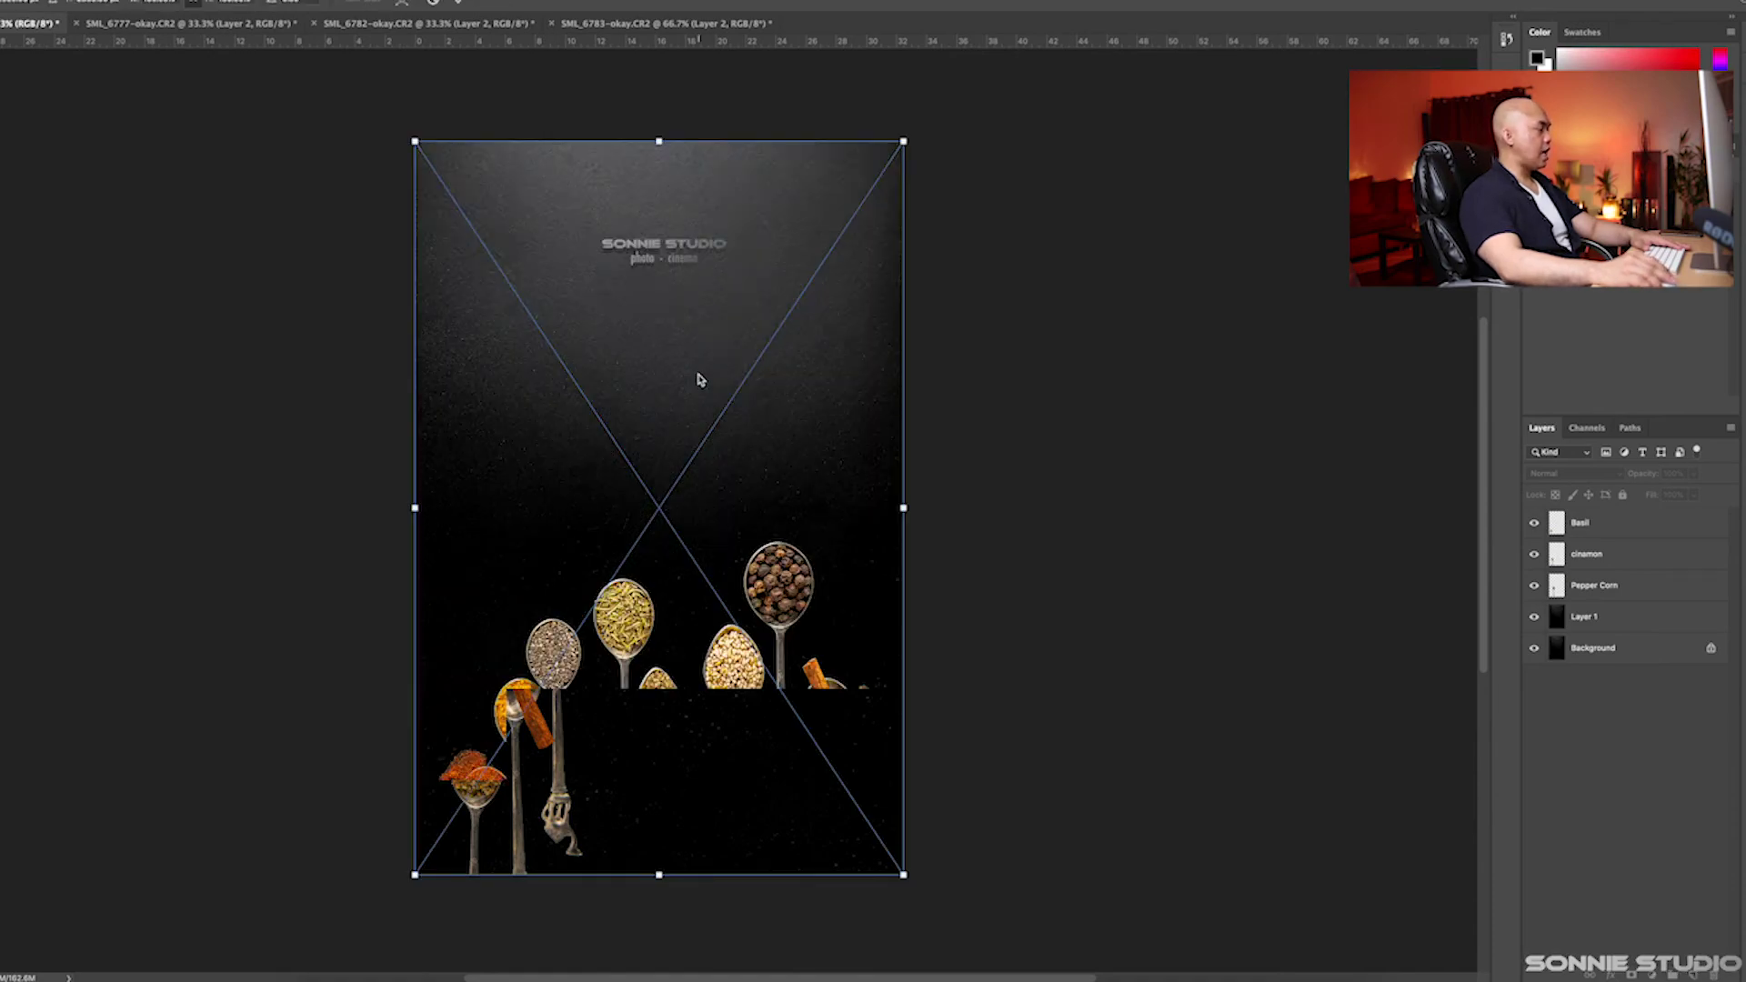
pyautogui.press('Return')
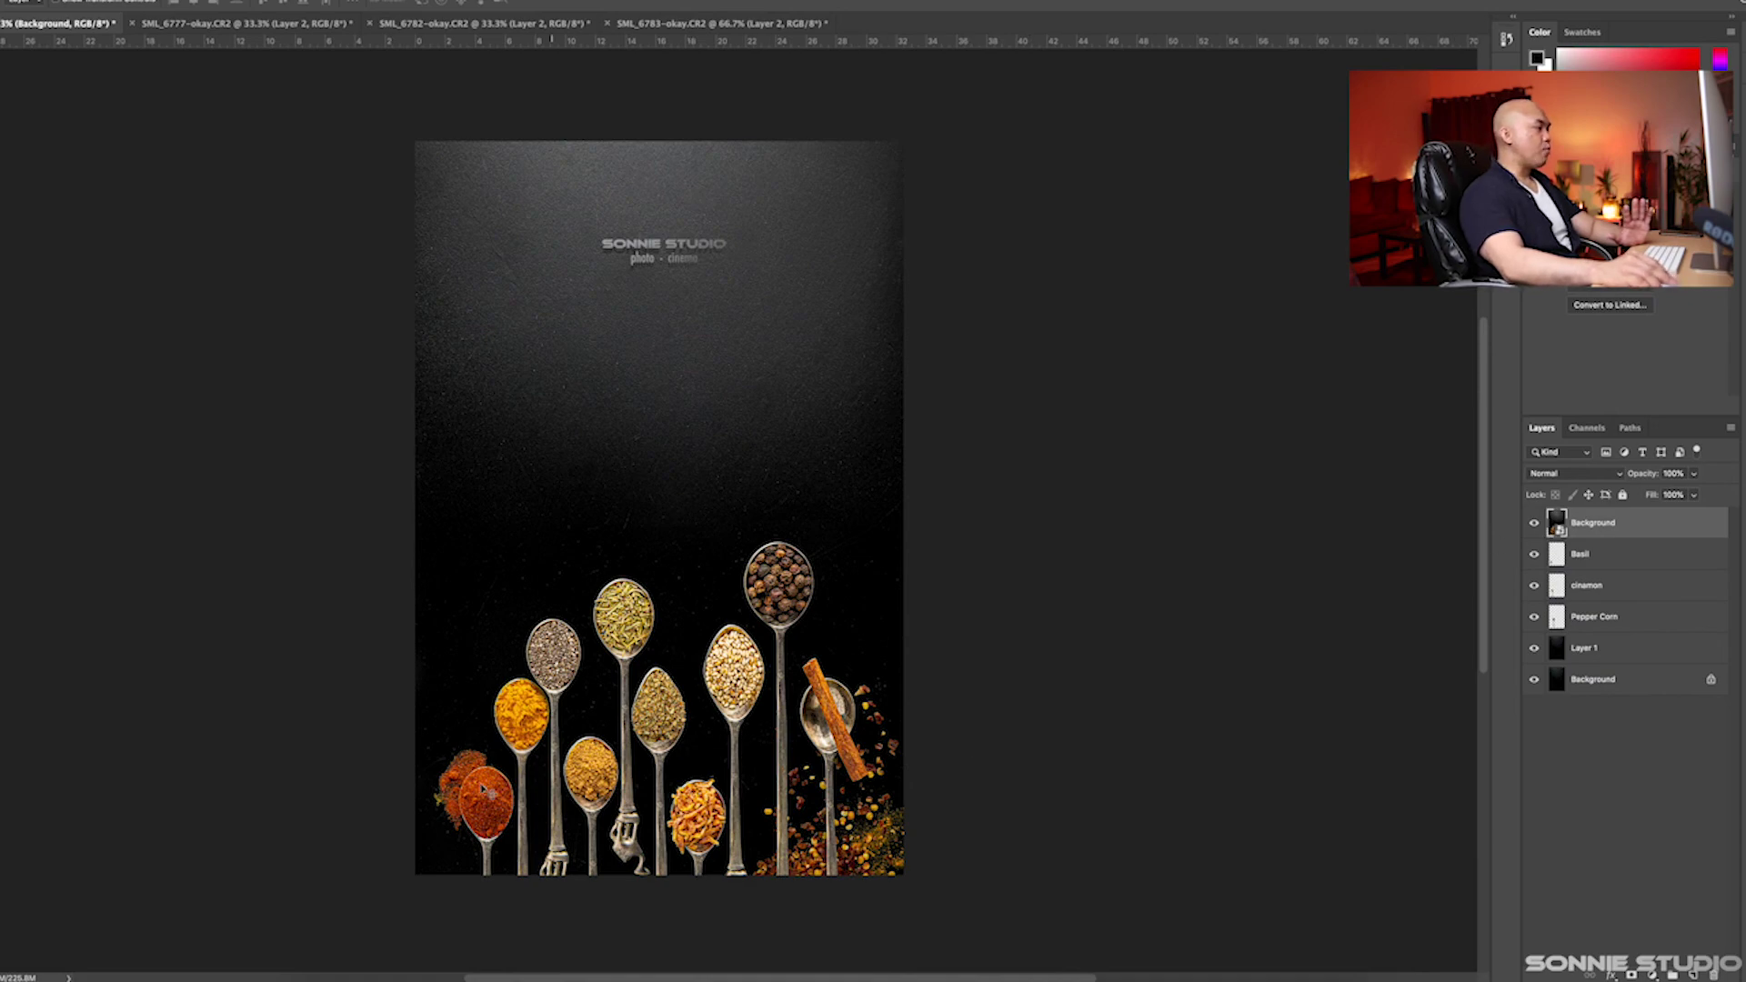
pyautogui.click(1534, 525)
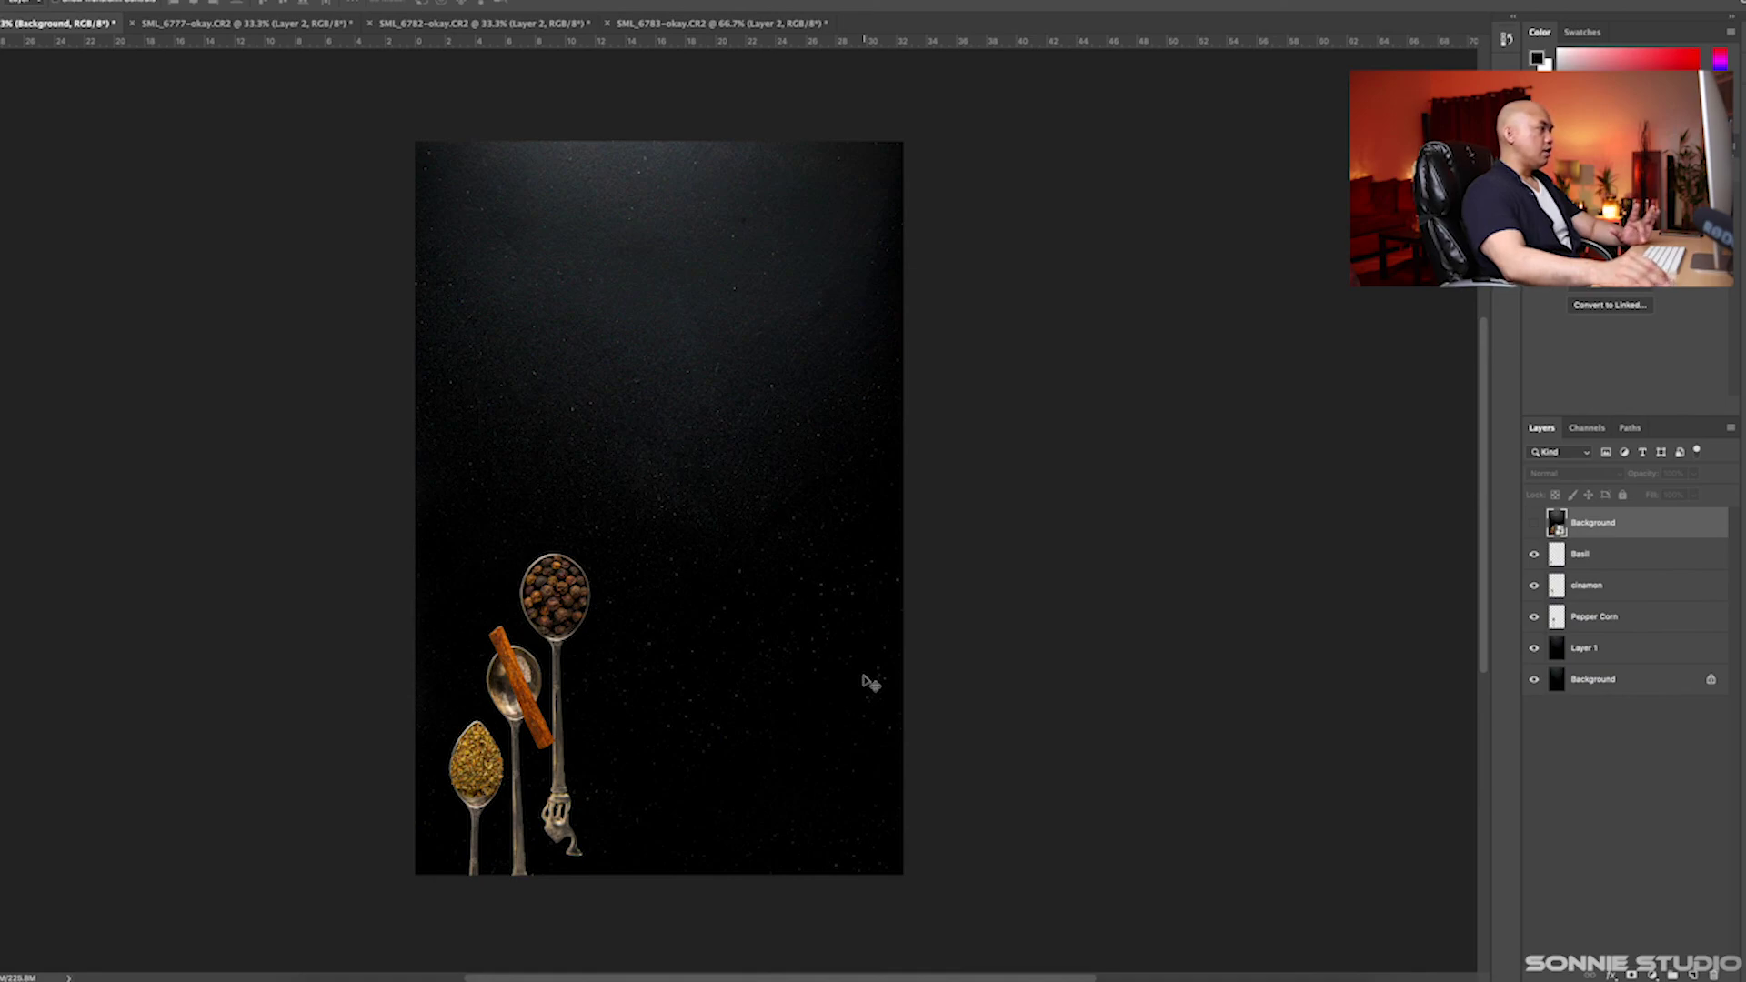
pyautogui.click(1134, 590)
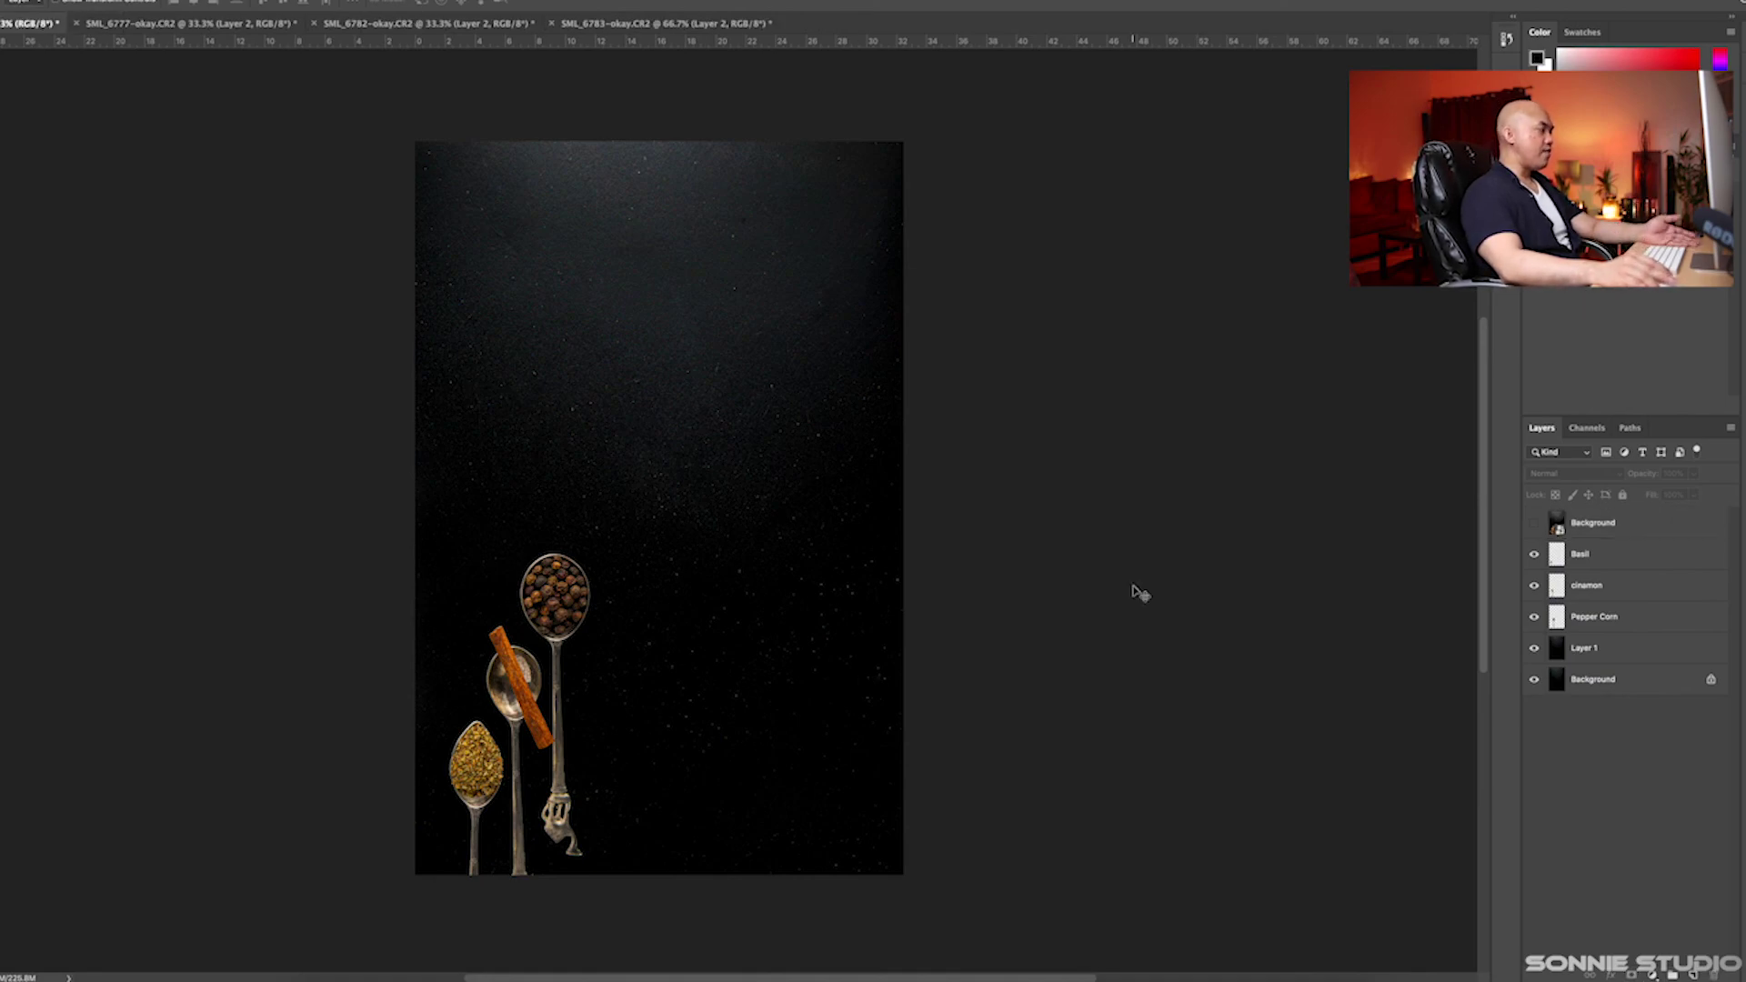